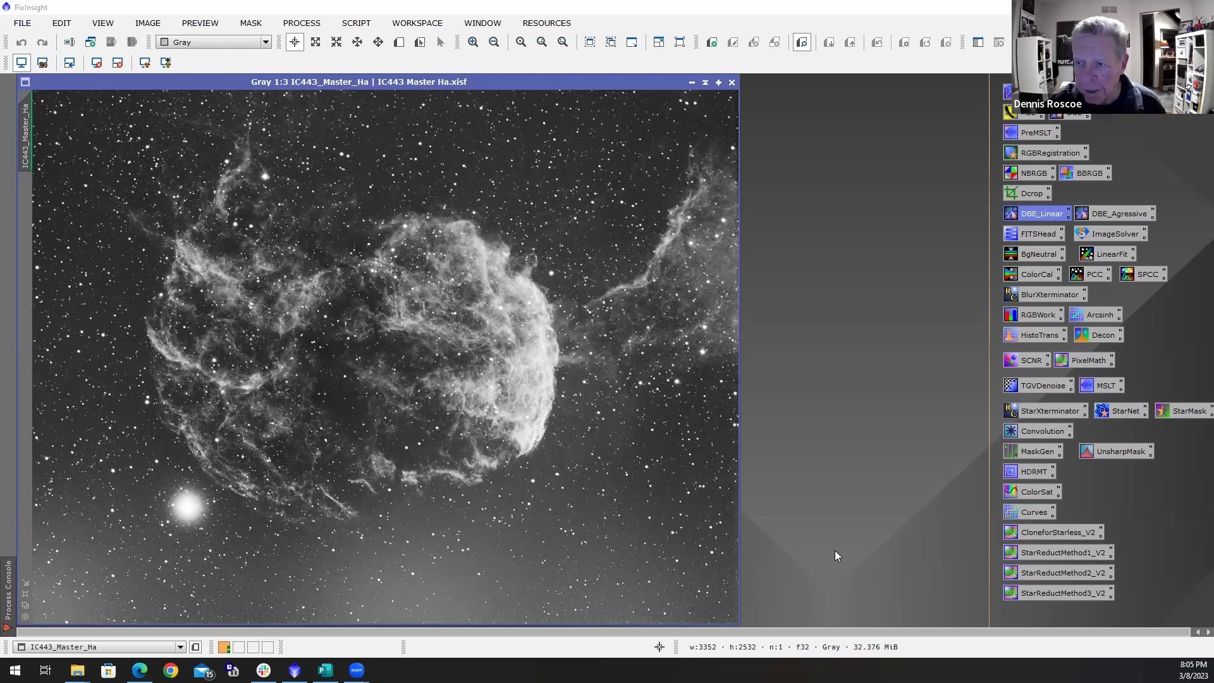
Open the DBE_Linear process and place a background sample in the dark sky beside the nebula, positioned at about X 2859, Y 495
{"action": "double_click", "coordinate": [1043, 216]}
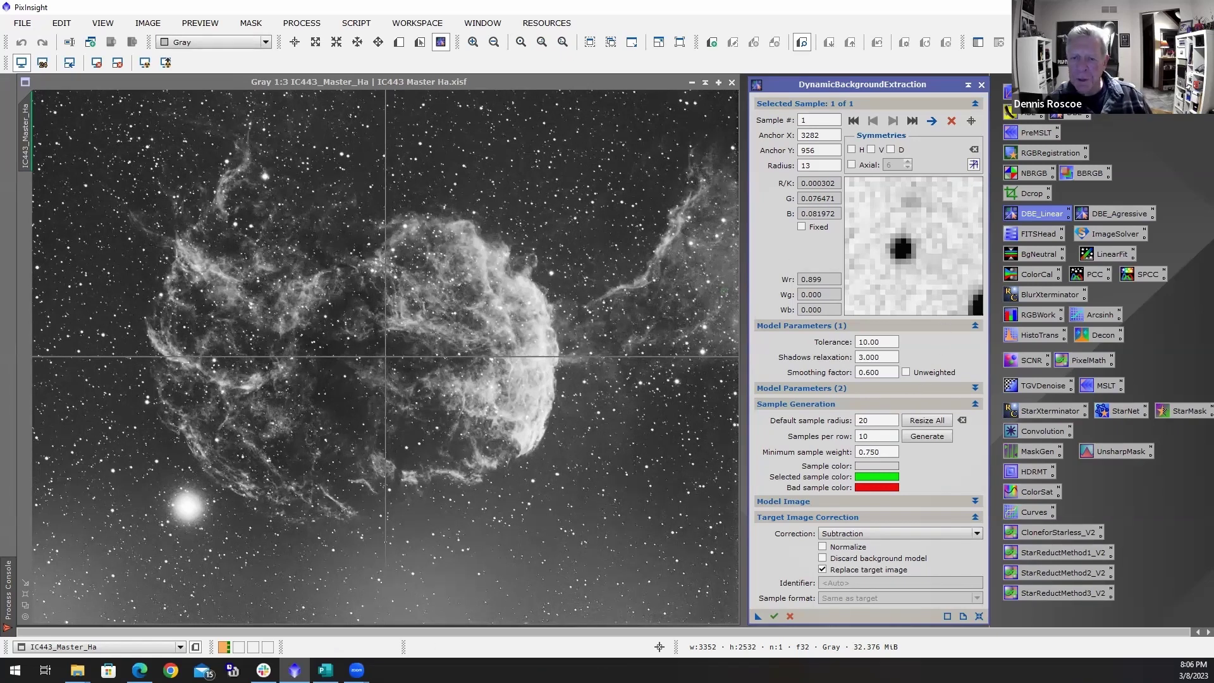
{"action": "left_click", "coordinate": [596, 232]}
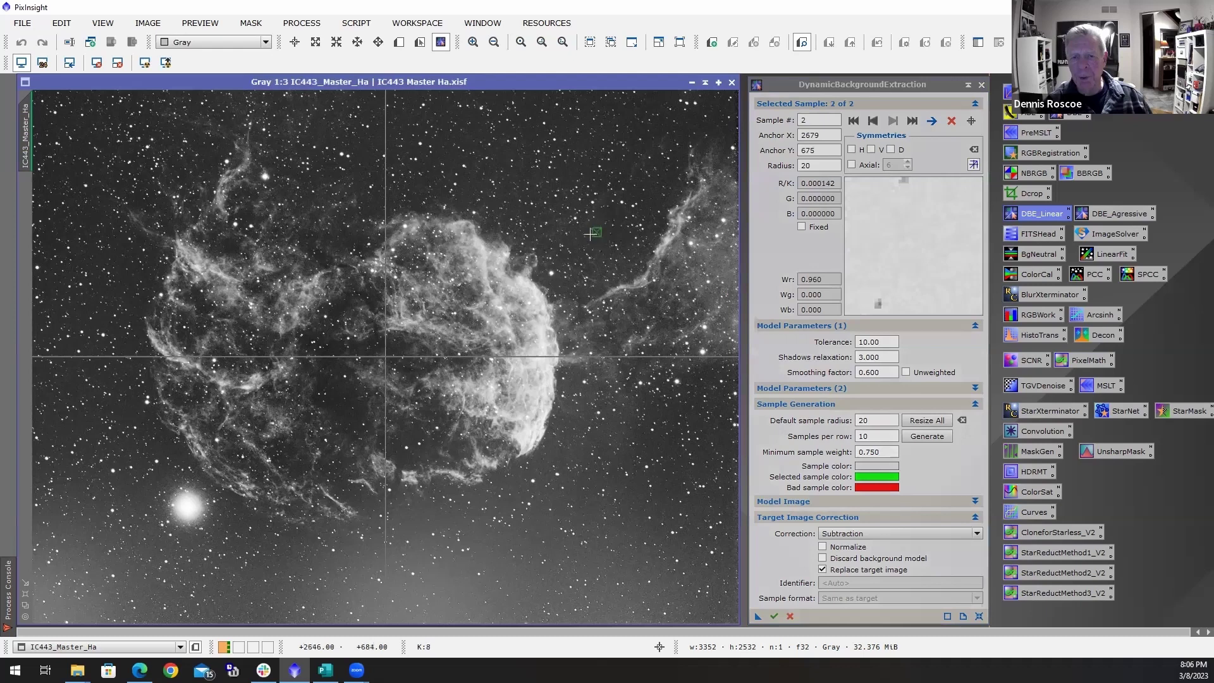
{"action": "left_click_drag", "start_coordinate": [604, 239], "coordinate": [640, 203]}
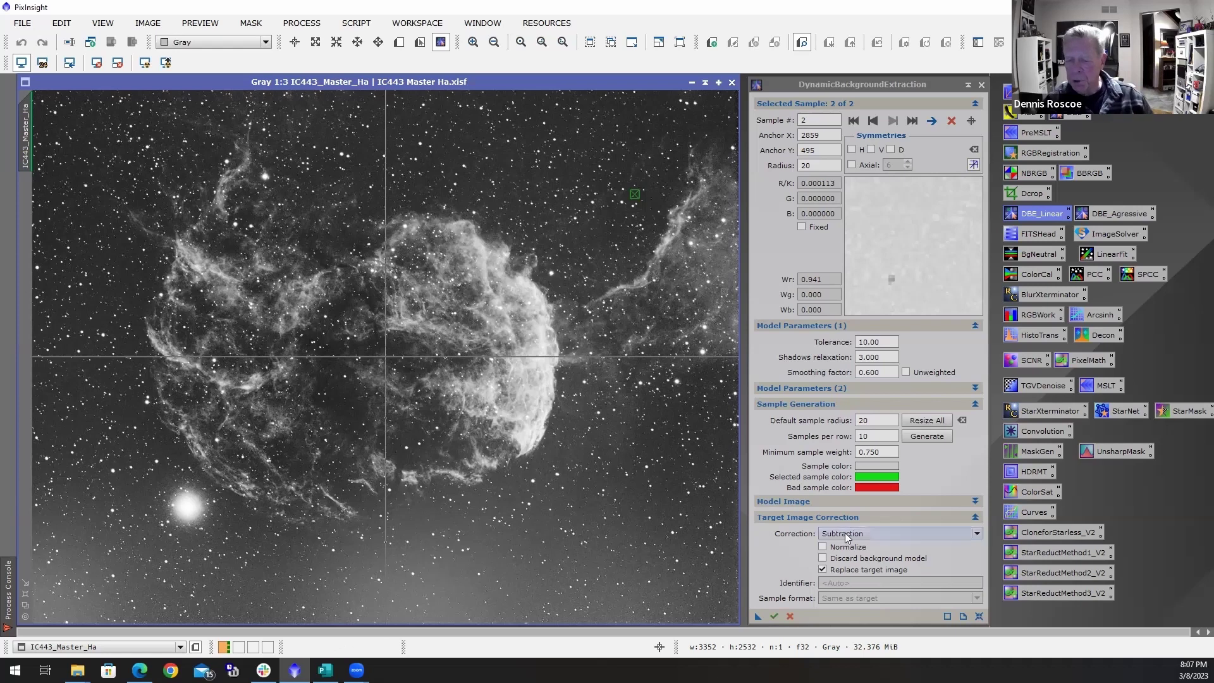
Set the background extraction tolerance to 0.5 and dismiss the error message
{"action": "left_click", "coordinate": [879, 343]}
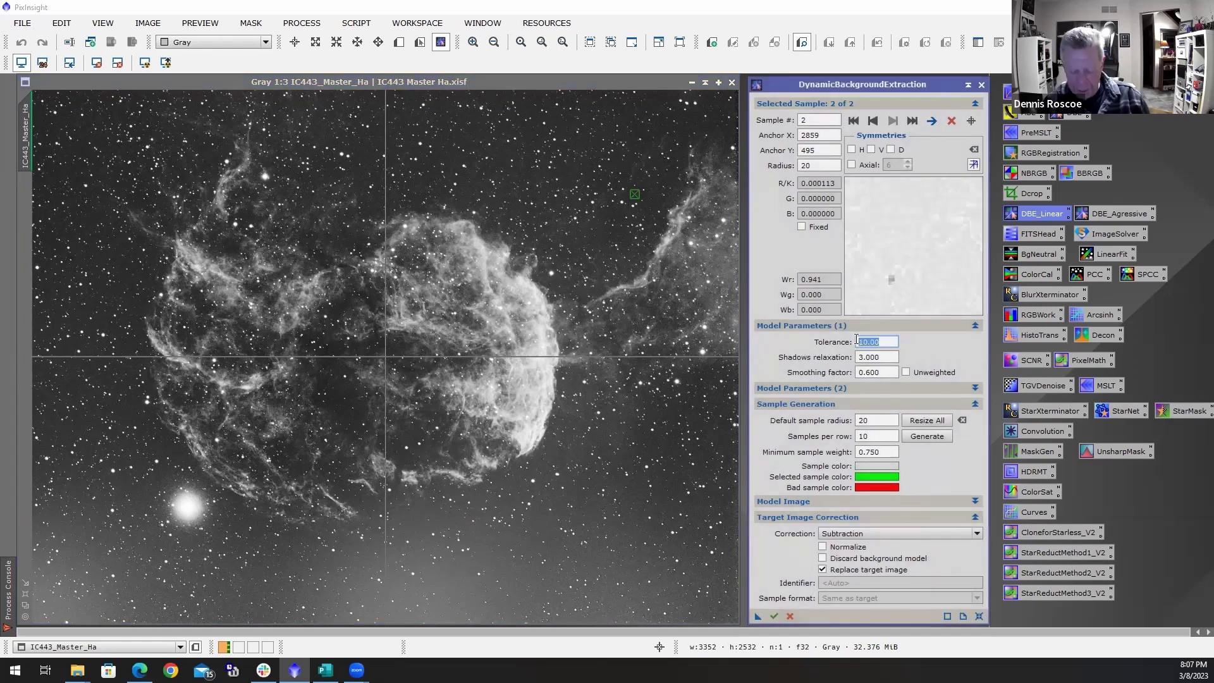
{"action": "mouse_move", "coordinate": [857, 340]}
{"action": "key", "text": "BackSpace"}
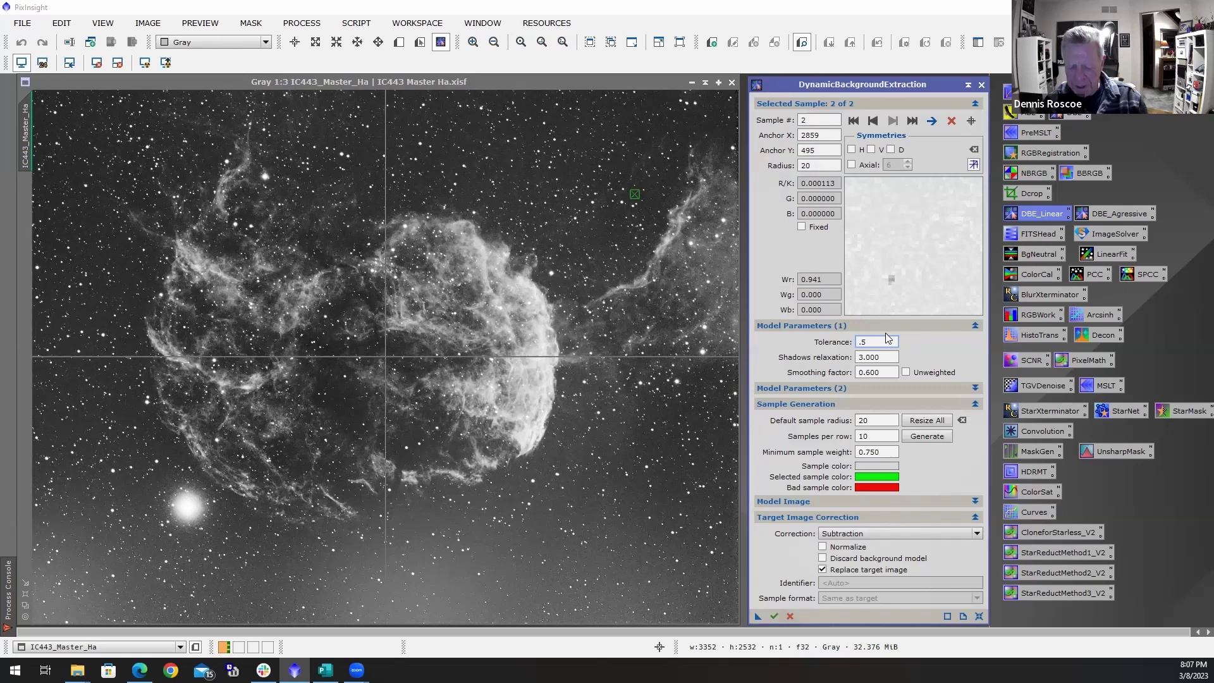
{"action": "key", "text": "Return"}
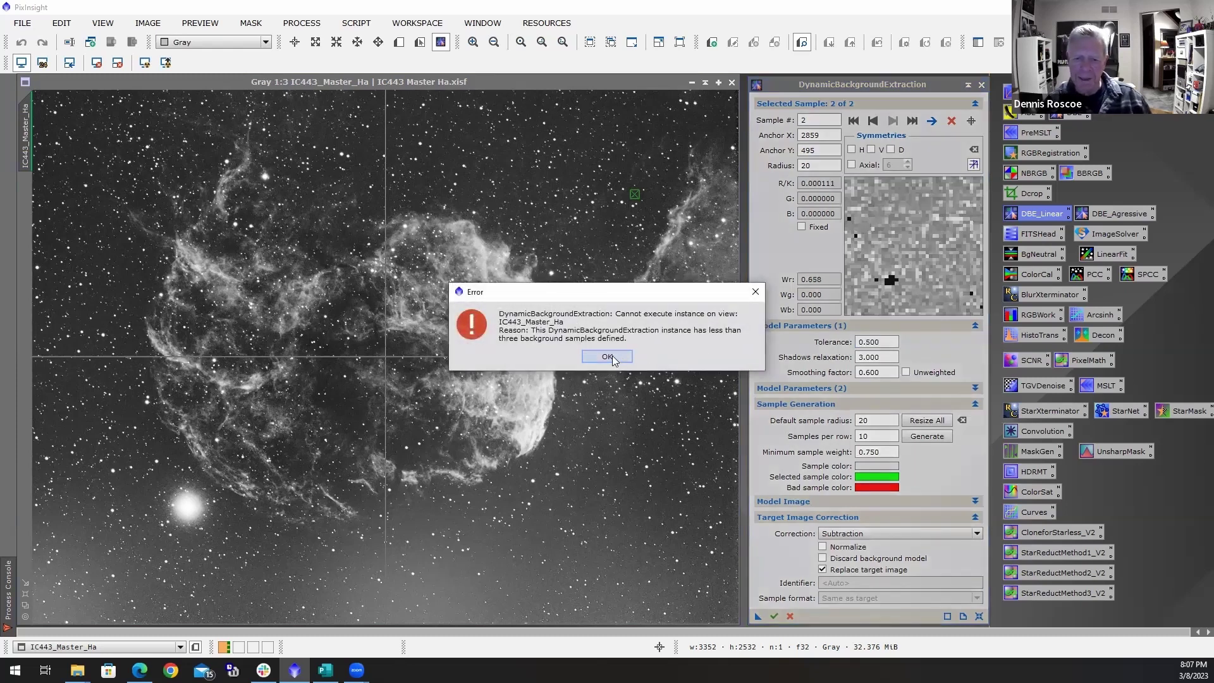
{"action": "left_click", "coordinate": [612, 355]}
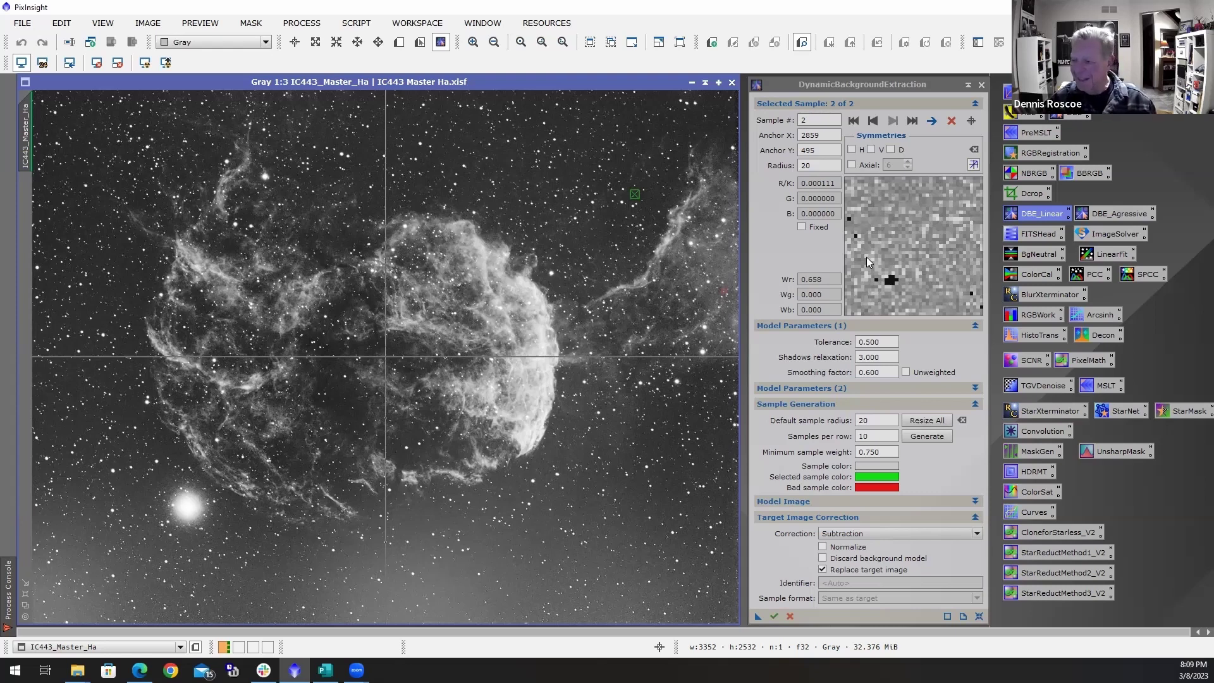
Set the tolerance to 1 for the current background sample and dismiss the error message
{"action": "left_click", "coordinate": [881, 342]}
{"action": "left_click_drag", "start_coordinate": [881, 342], "coordinate": [854, 342]}
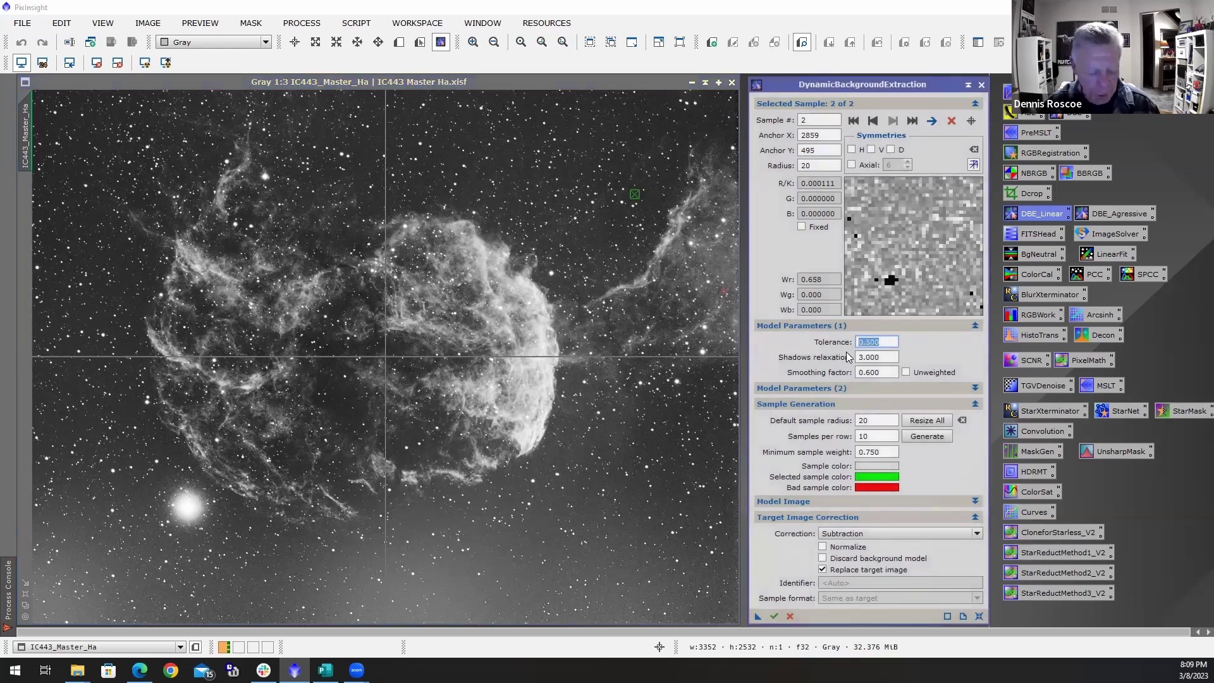
{"action": "type", "text": "1"}
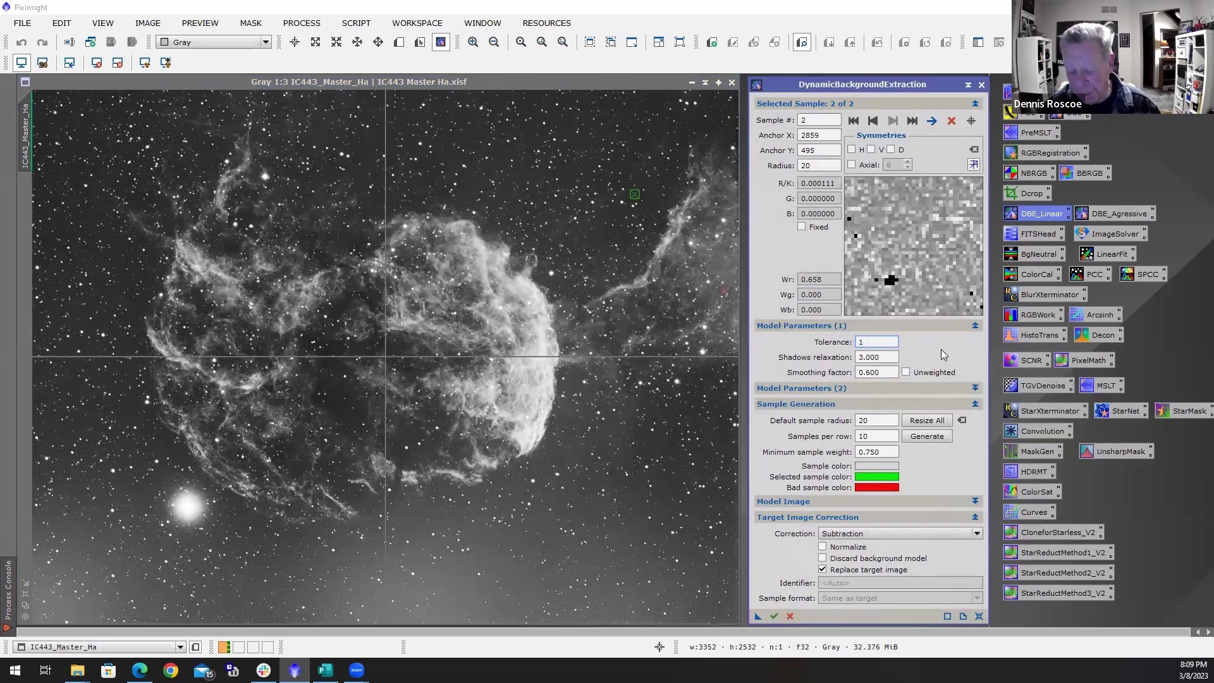
{"action": "key", "text": "Return"}
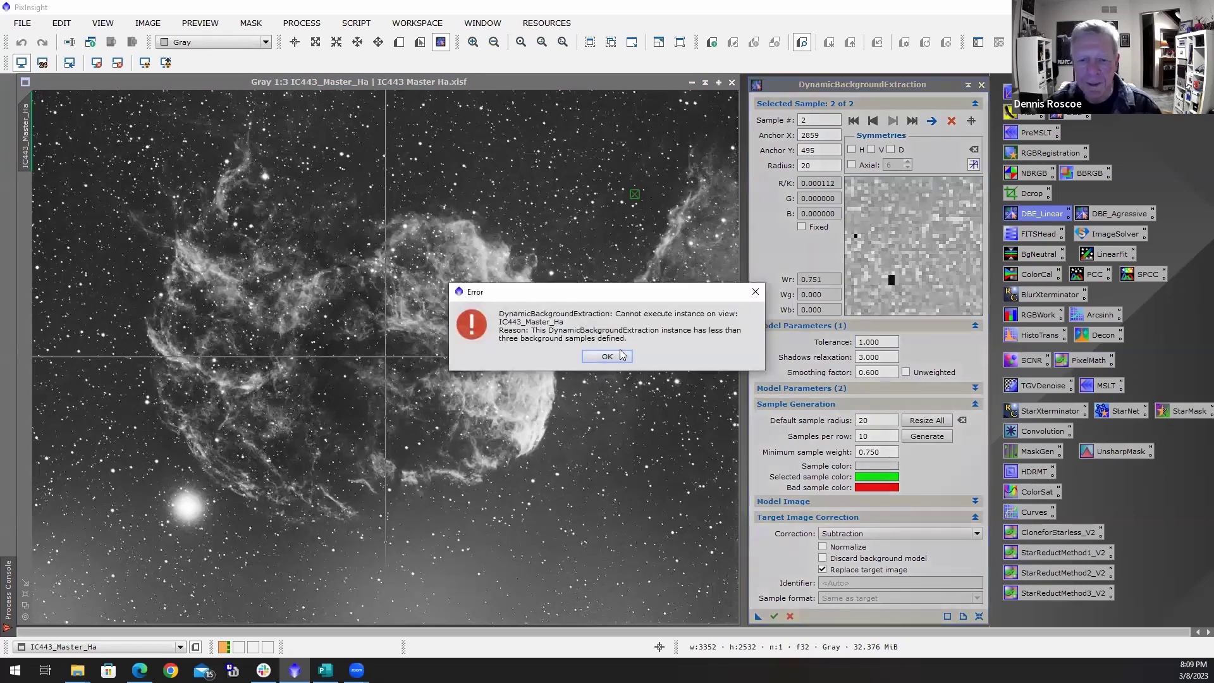
{"action": "left_click", "coordinate": [607, 357]}
Add background samples southeast and west of the nebula, and move the northeastern sample to about X 2721, Y 528
{"action": "left_click", "coordinate": [596, 445]}
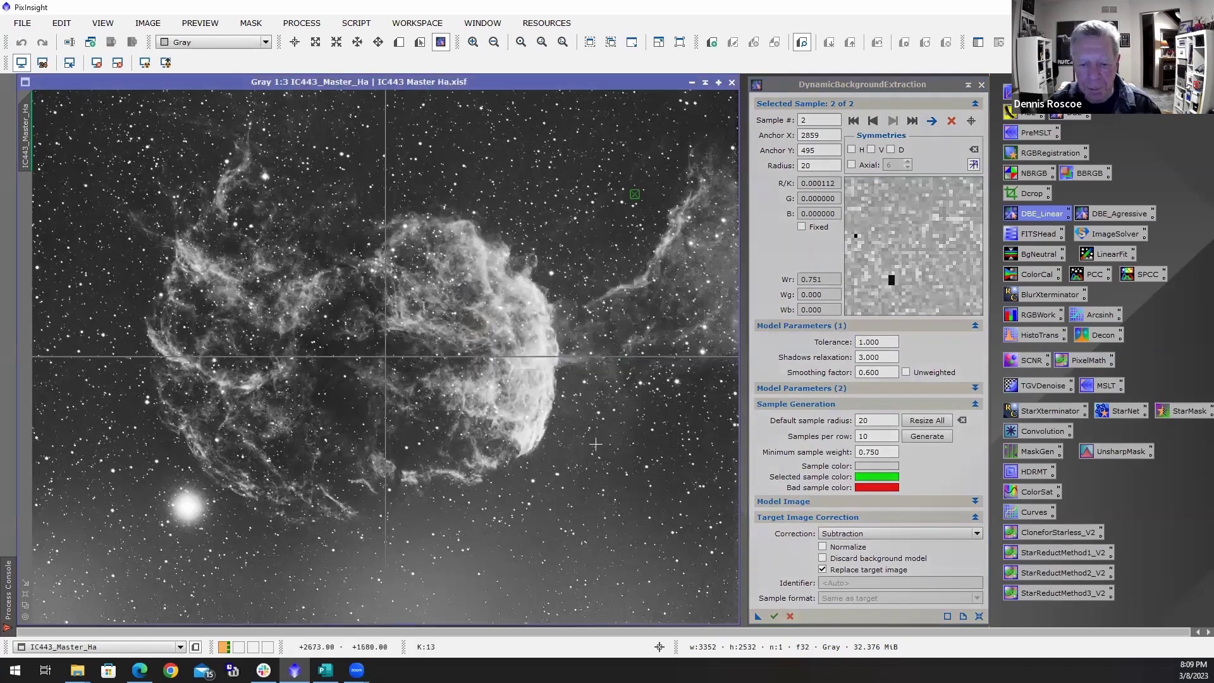
{"action": "left_click", "coordinate": [98, 284]}
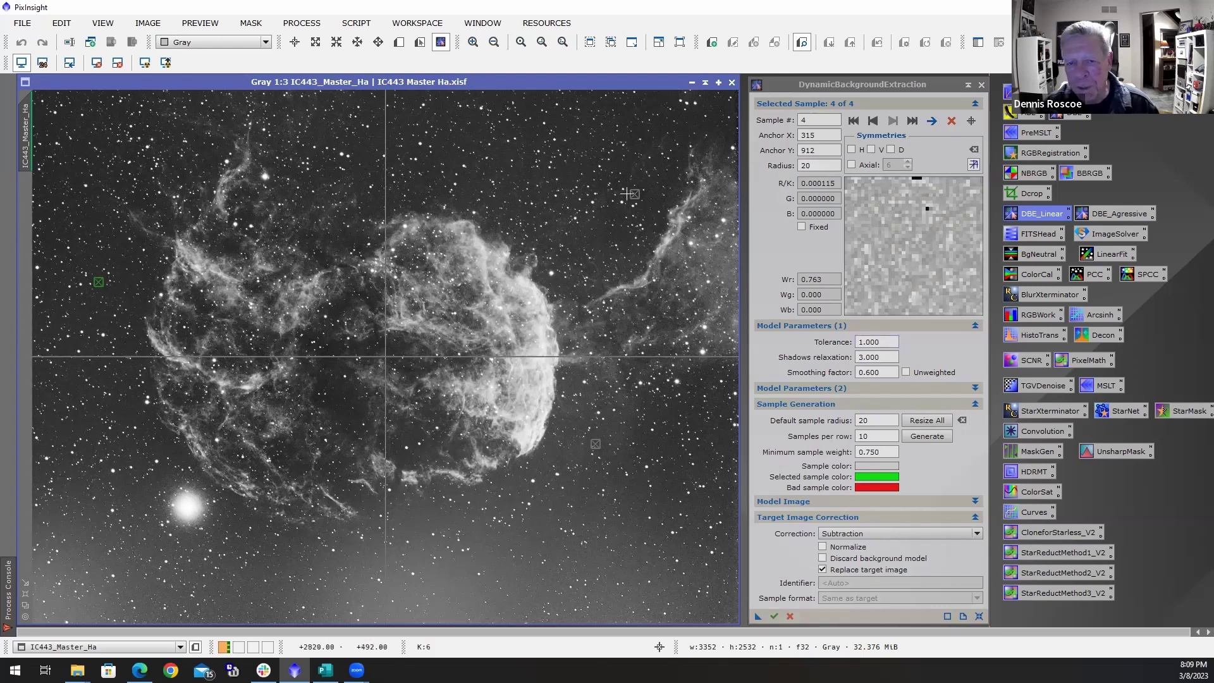
{"action": "left_click_drag", "start_coordinate": [635, 196], "coordinate": [608, 208]}
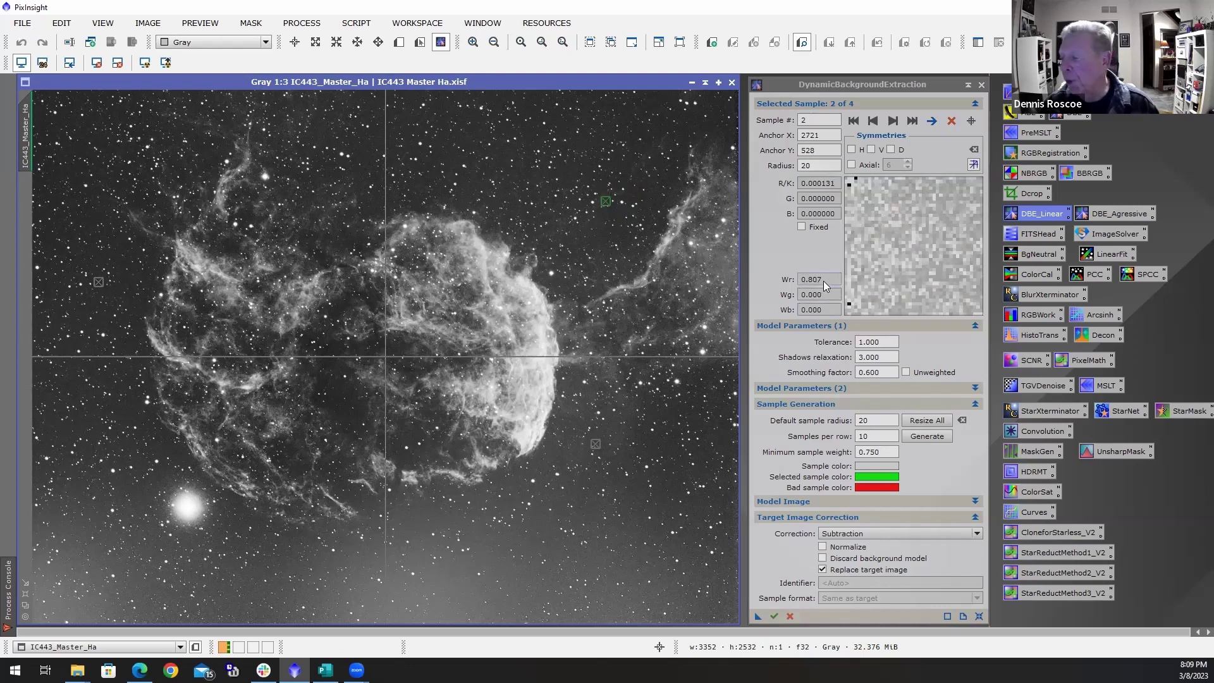
{"action": "mouse_move", "coordinate": [829, 278]}
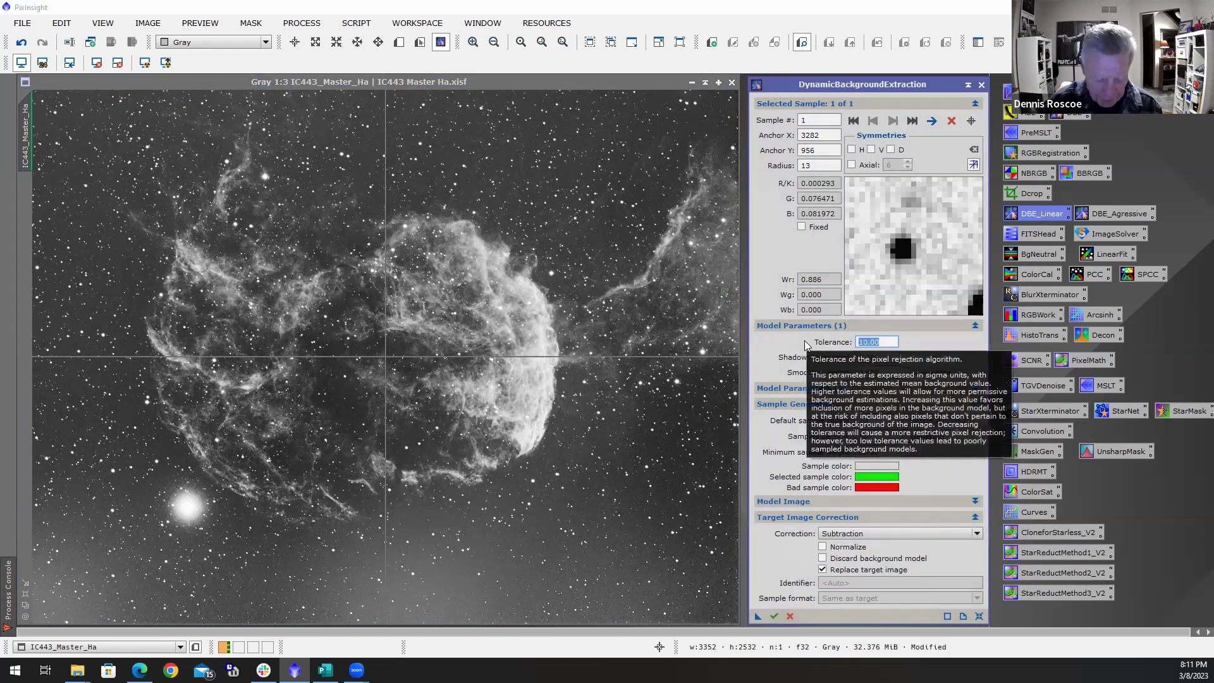
Set the tolerance of the reset background extraction to 0.5 and dismiss the error message
{"action": "type", "text": ".5"}
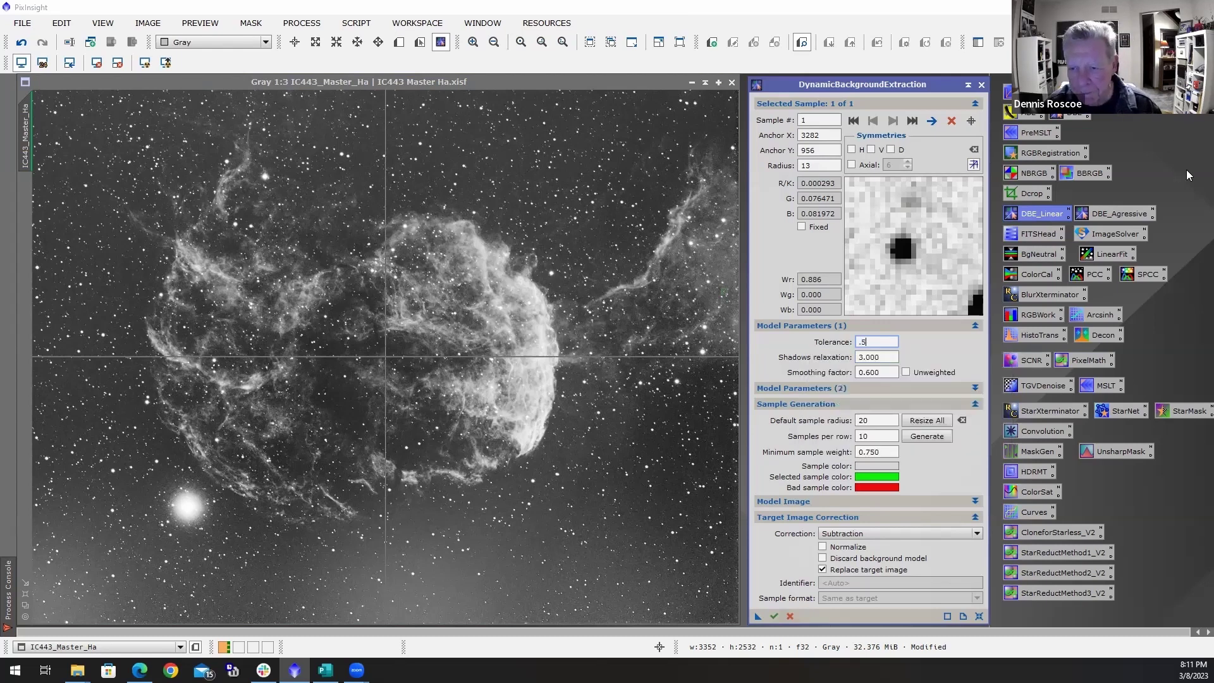
{"action": "key", "text": "Return"}
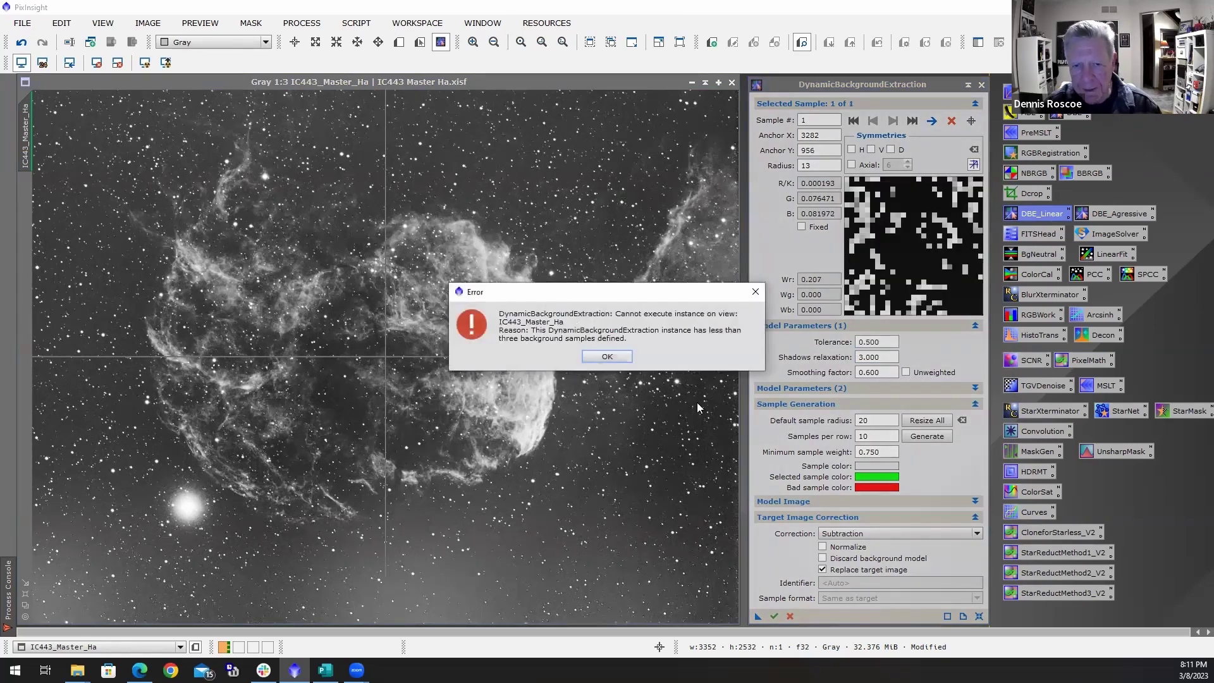
{"action": "key", "text": "Return"}
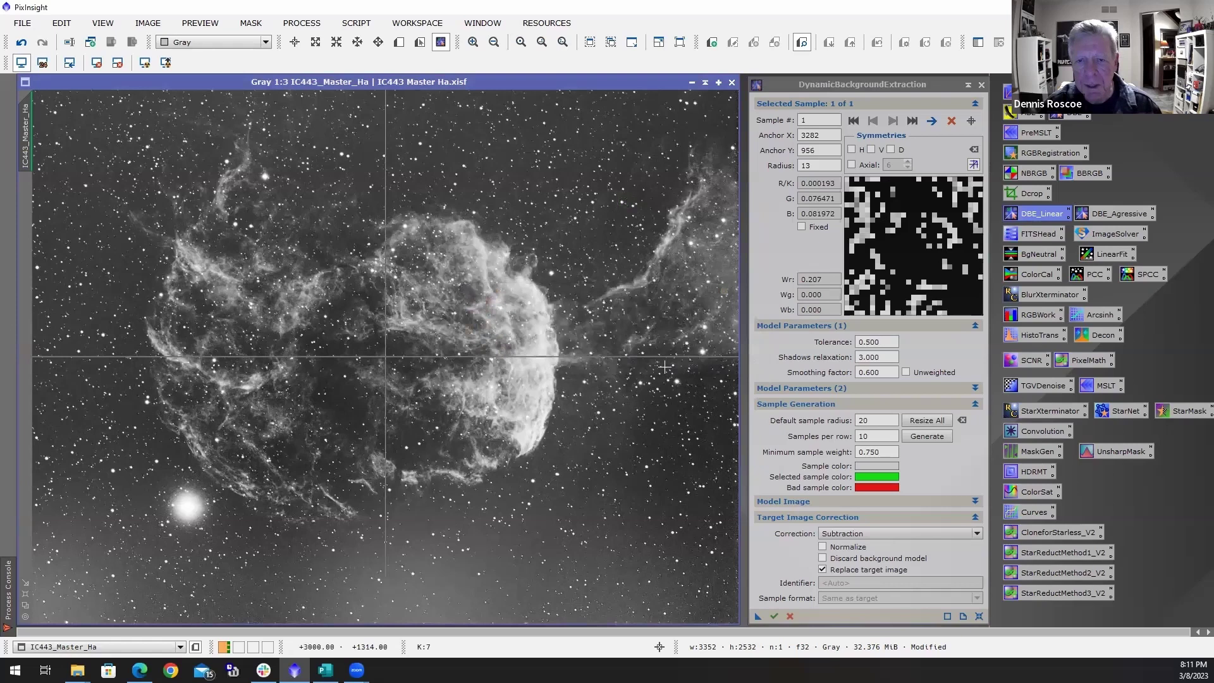
Place a sample in the dark gap between nebula and filament, and move it onto a nearby star at about X 2577, Y 600
{"action": "left_click", "coordinate": [598, 238]}
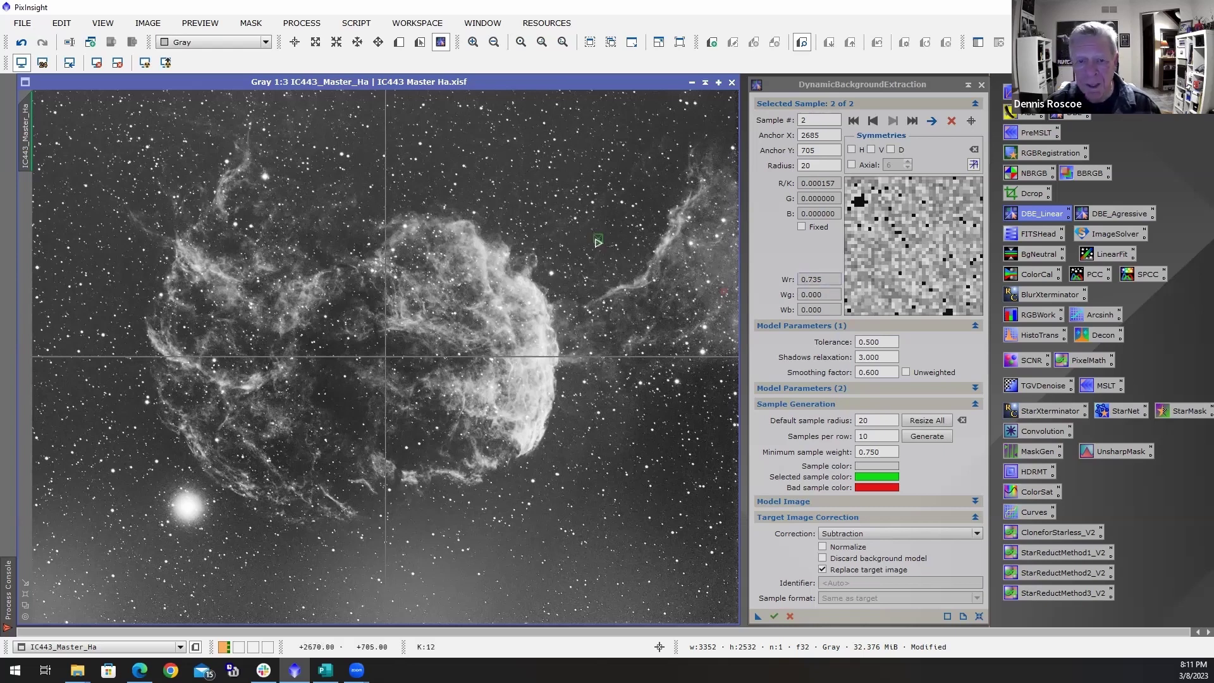
{"action": "left_click_drag", "start_coordinate": [603, 243], "coordinate": [602, 243]}
{"action": "left_click_drag", "start_coordinate": [574, 226], "coordinate": [580, 221]}
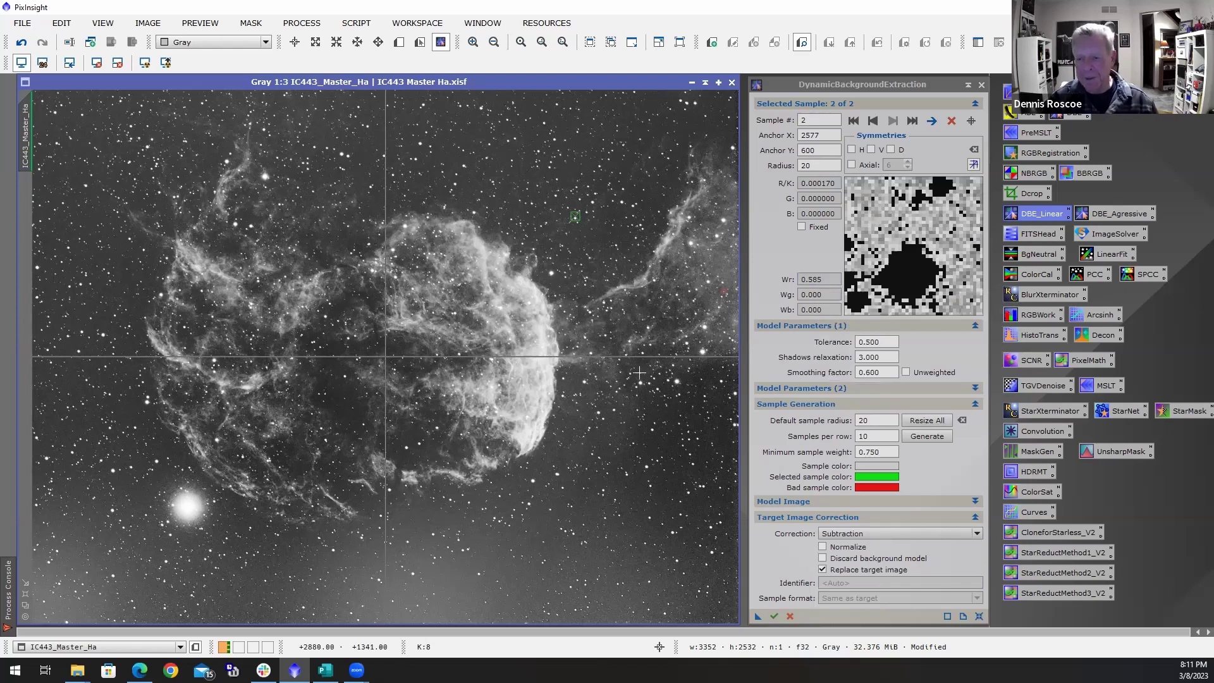
Set the tolerance to 5 and move the sample off the star onto empty background at about X 2697, Y 708
{"action": "left_click_drag", "start_coordinate": [883, 342], "coordinate": [856, 342]}
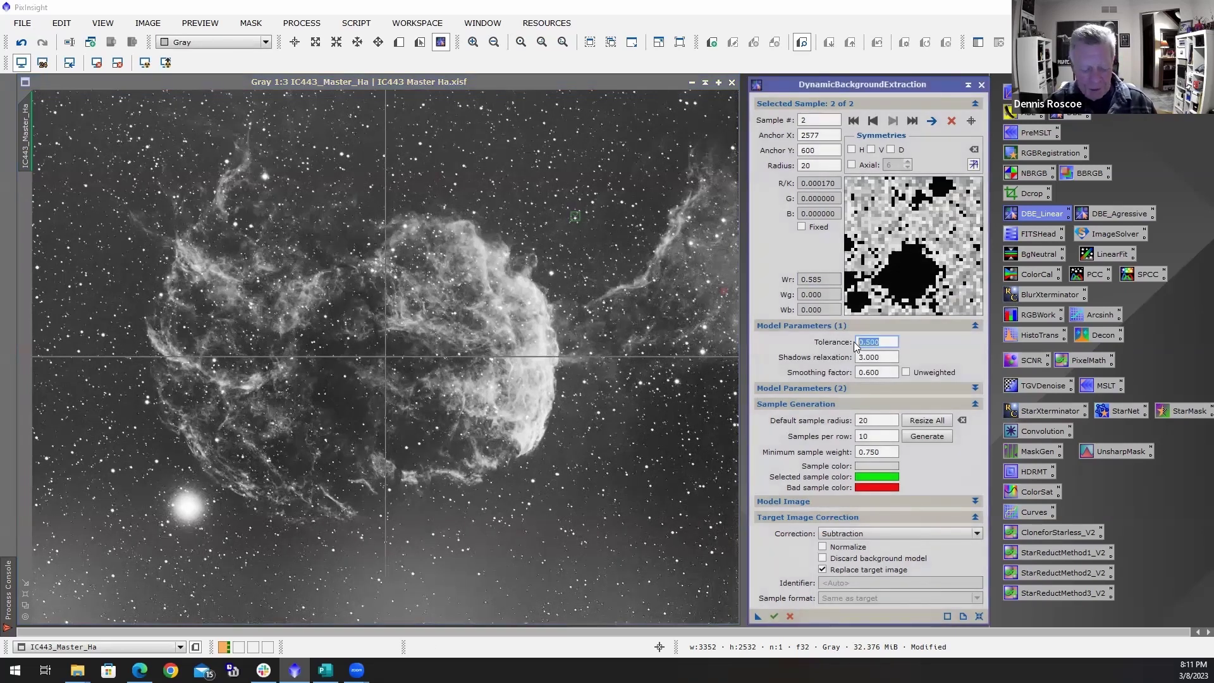
{"action": "type", "text": "55"}
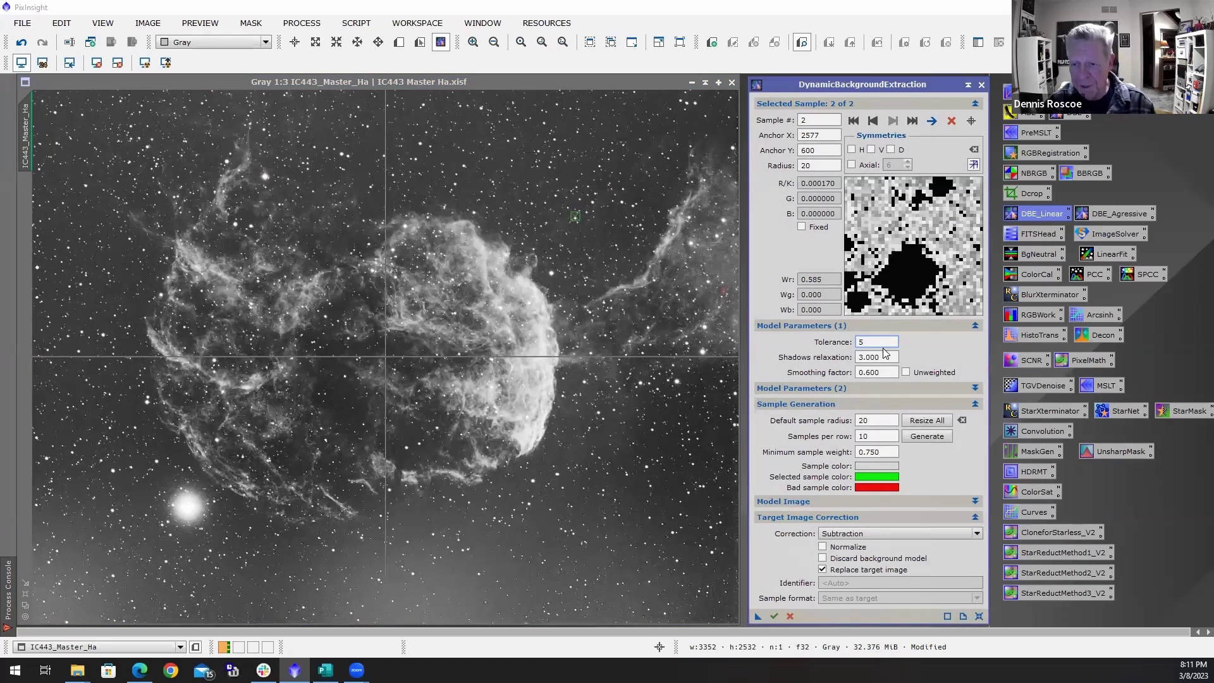
{"action": "key", "text": "Return"}
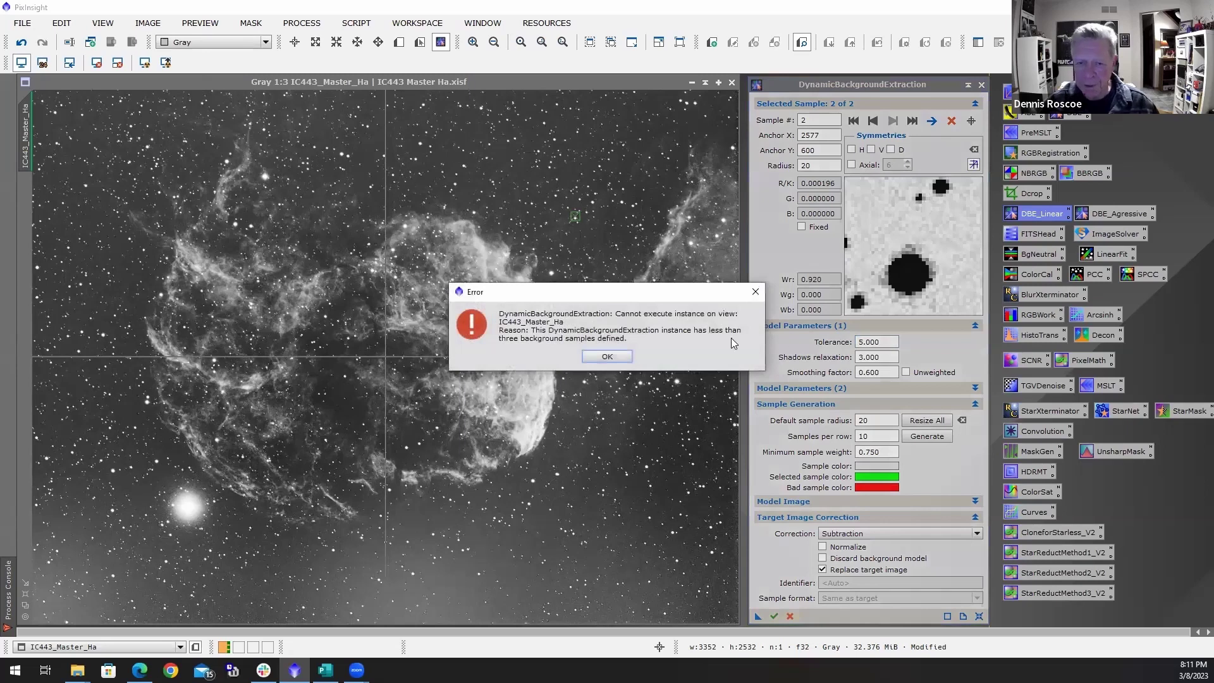
{"action": "left_click", "coordinate": [606, 356]}
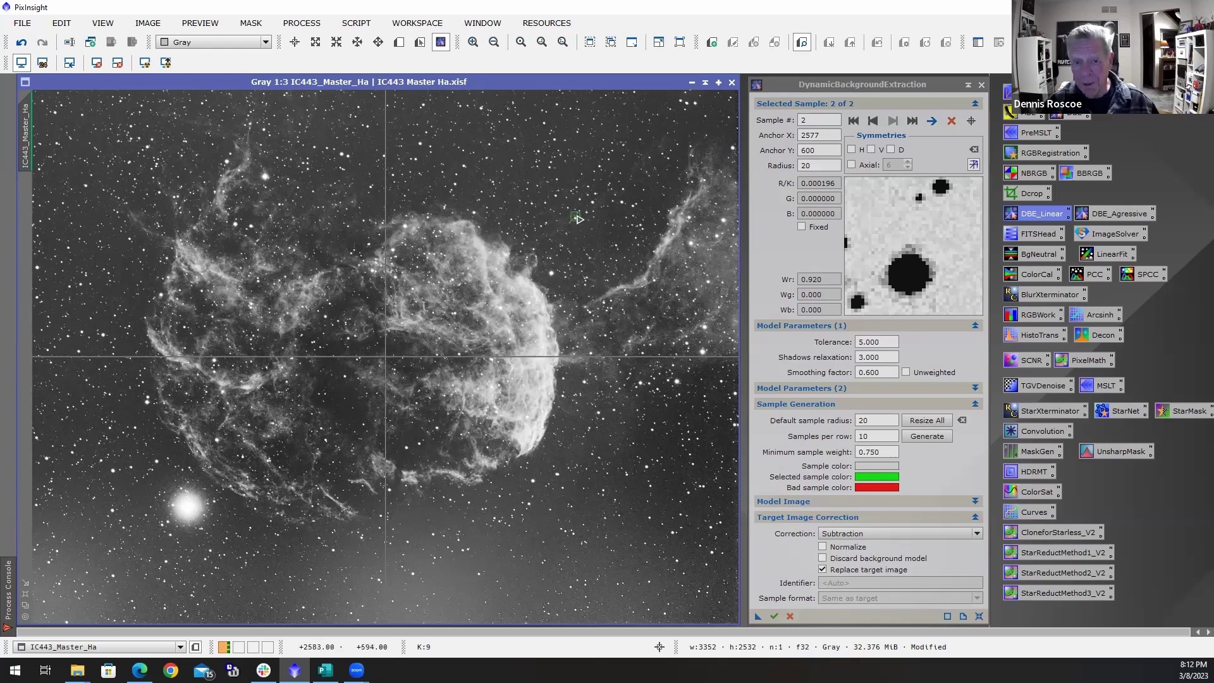
{"action": "left_click_drag", "start_coordinate": [578, 217], "coordinate": [604, 240]}
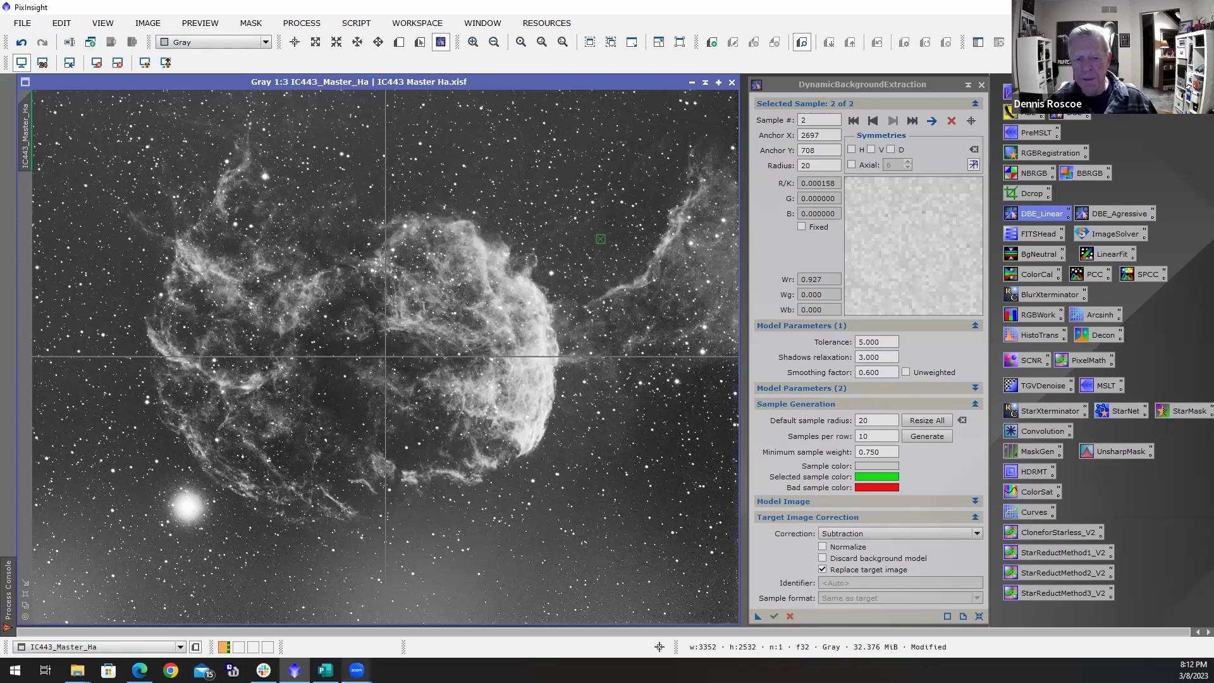
{"action": "mouse_move", "coordinate": [357, 670]}
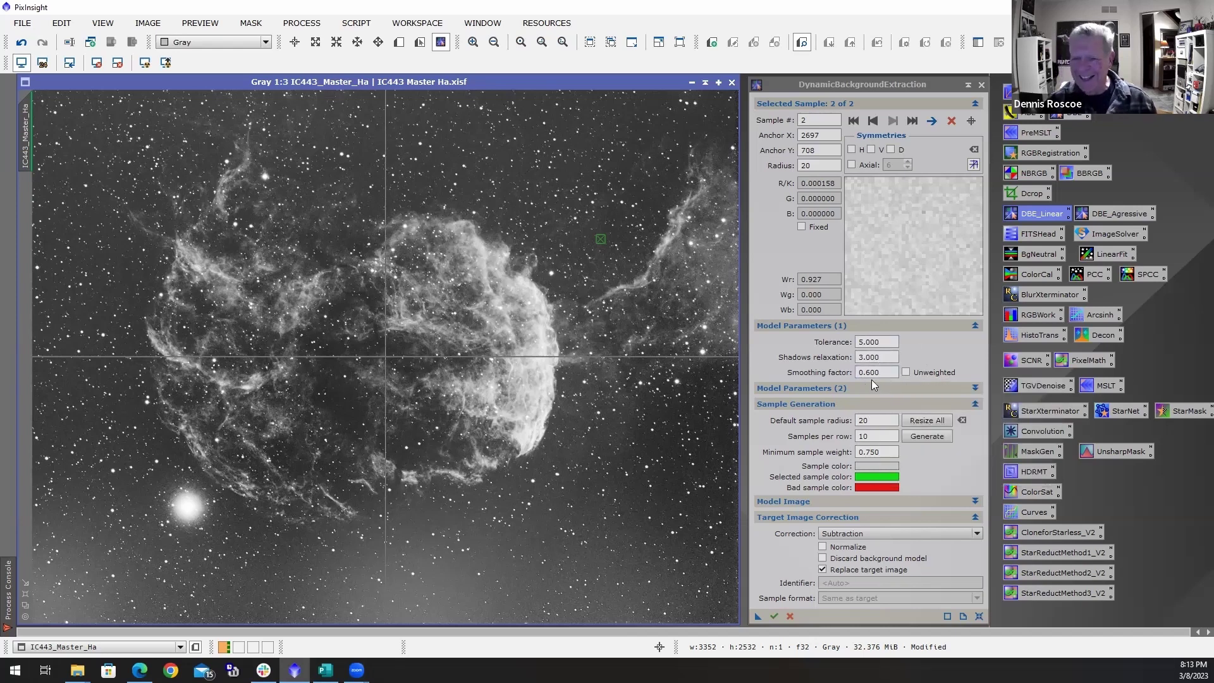
Set the tolerance to 10 and move the sample onto the bright star beside the nebula at about X 2460, Y 864
{"action": "left_click_drag", "start_coordinate": [895, 341], "coordinate": [841, 337]}
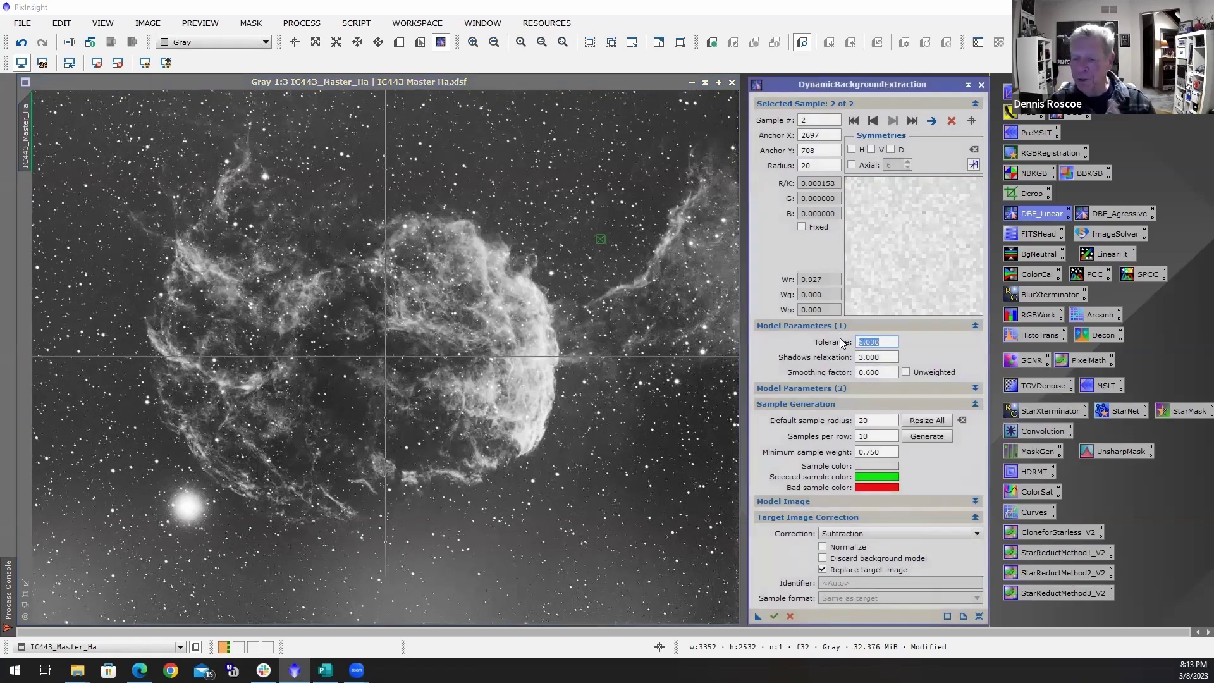
{"action": "type", "text": "1"}
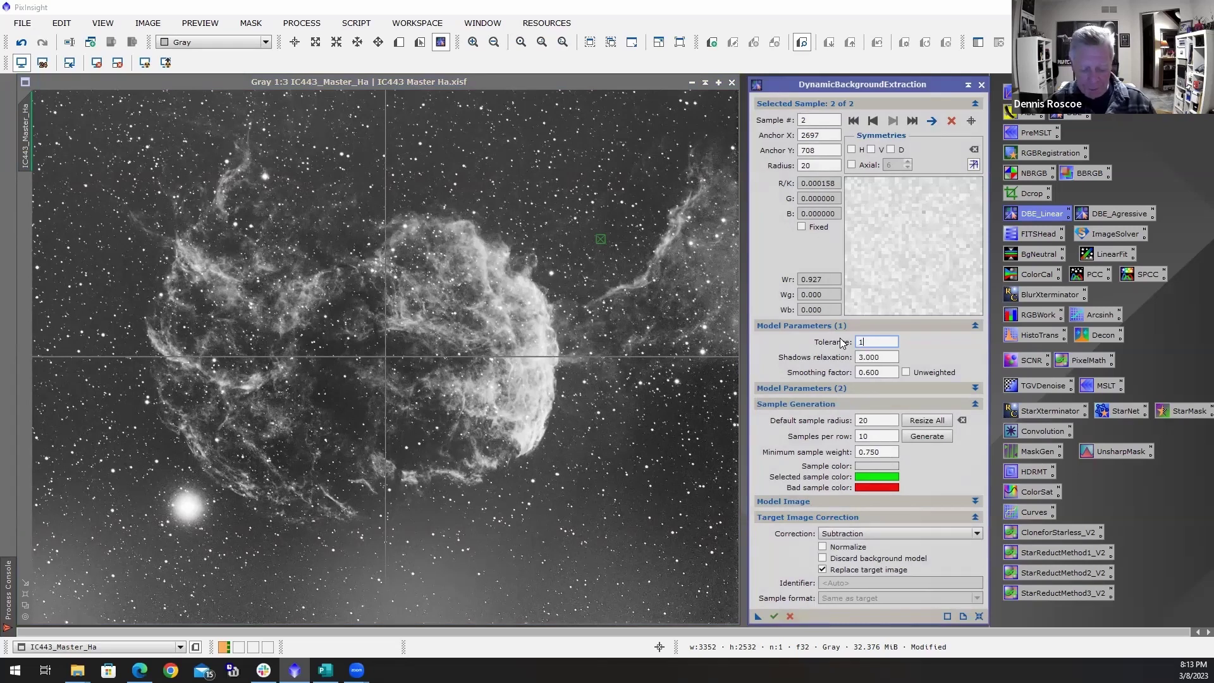
{"action": "type", "text": "0"}
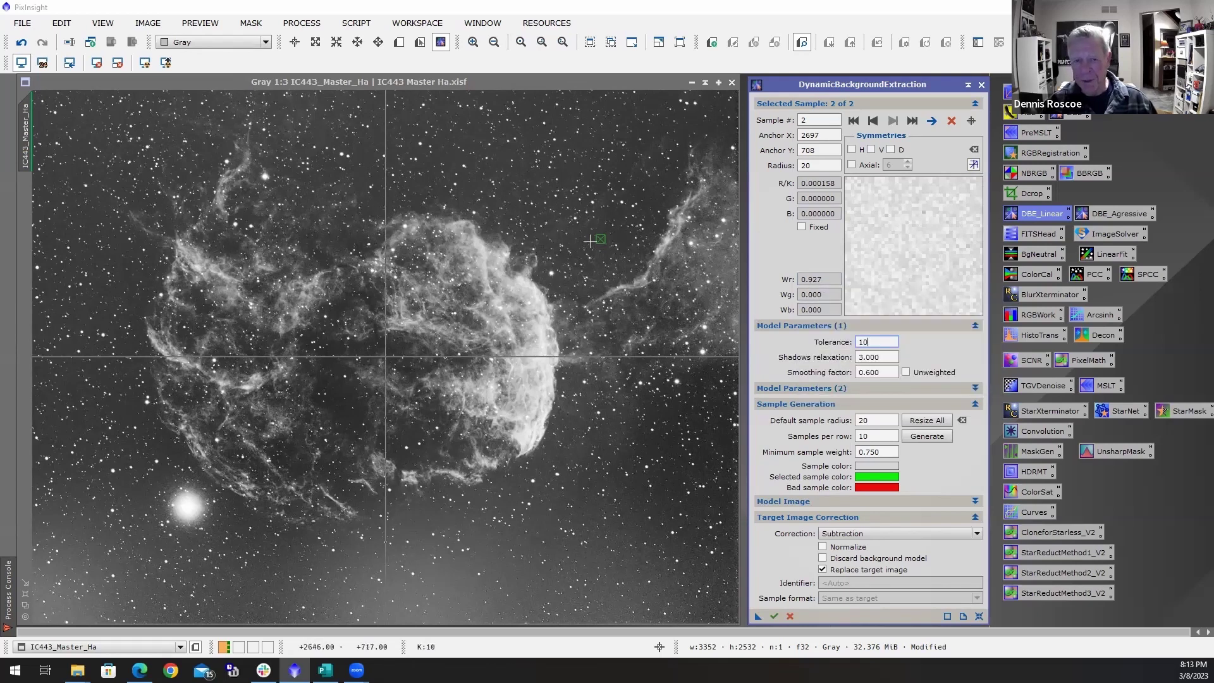
{"action": "left_click_drag", "start_coordinate": [599, 243], "coordinate": [552, 278]}
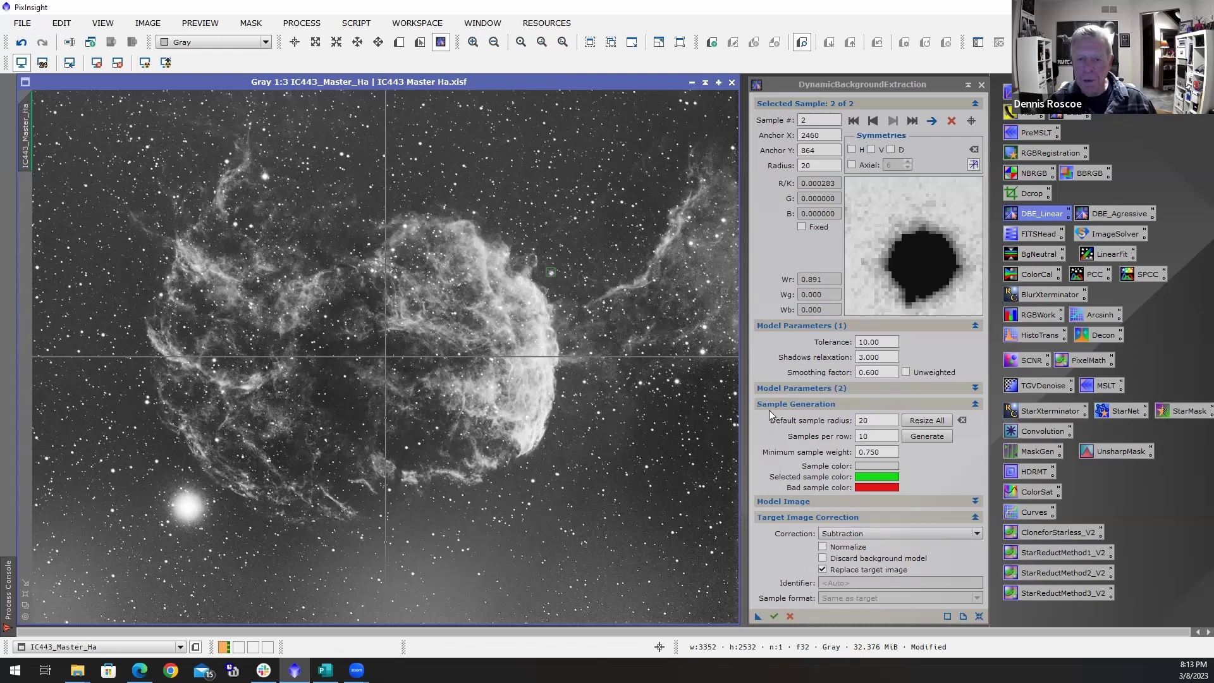
{"action": "mouse_move", "coordinate": [827, 360]}
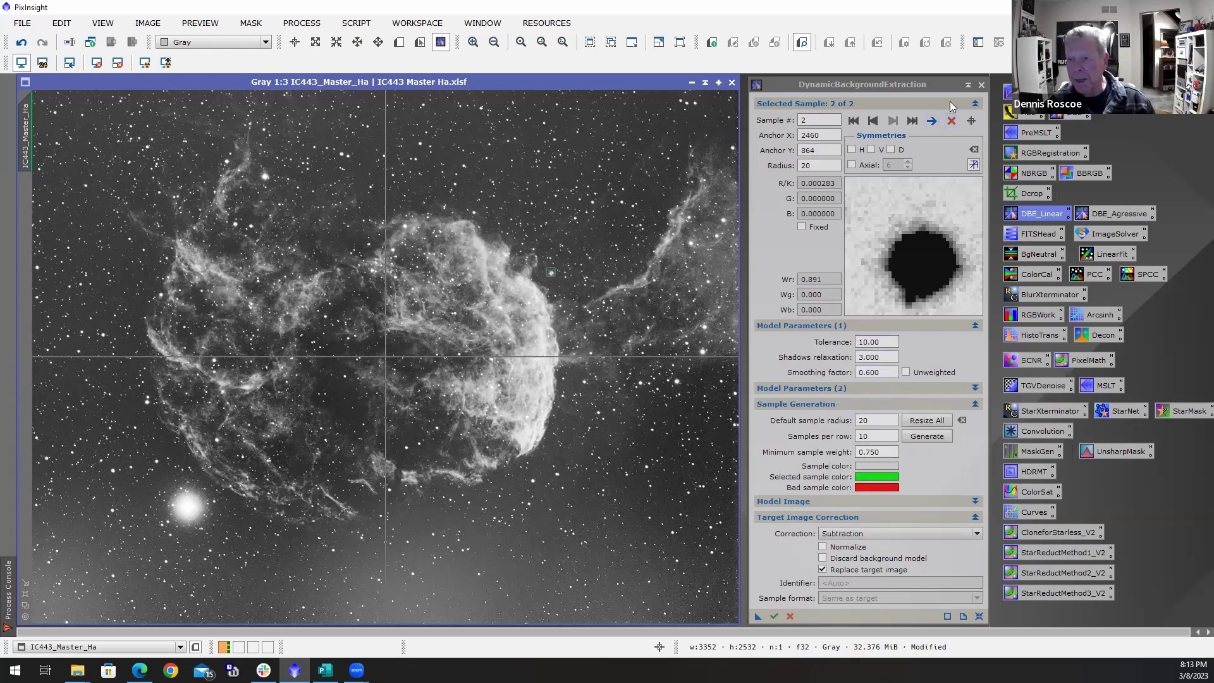
Close Dynamic Background Extraction, discarding its current samples and settings
{"action": "left_click", "coordinate": [978, 88]}
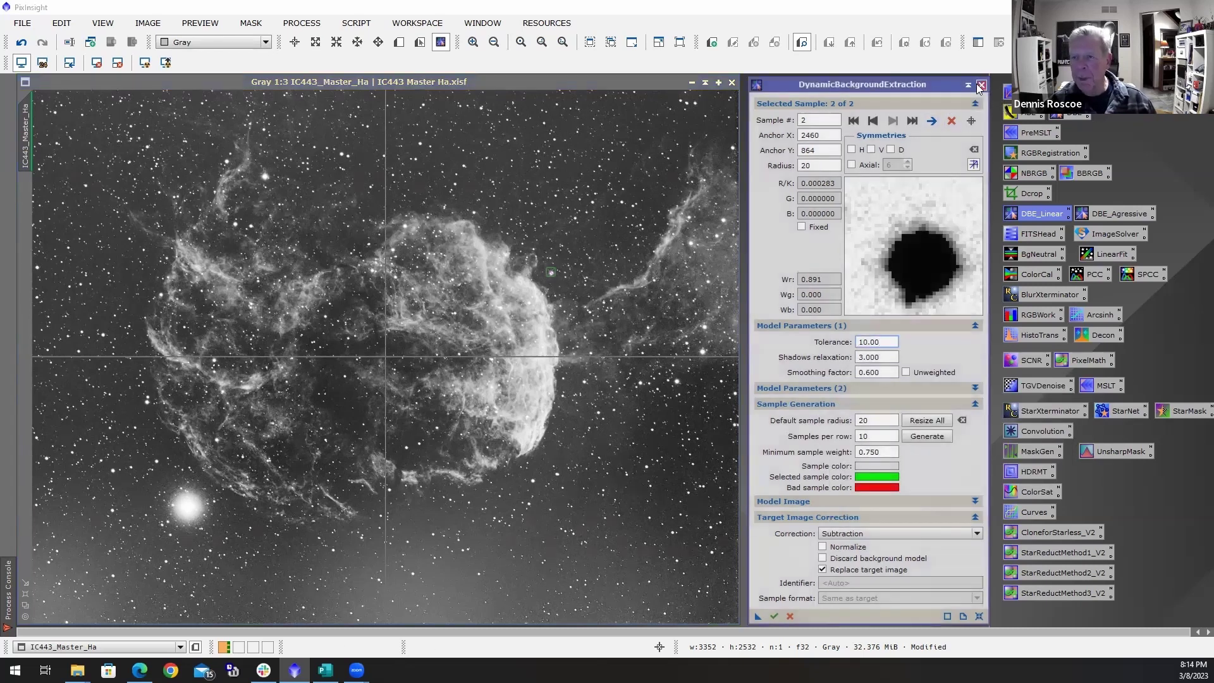
{"action": "left_click", "coordinate": [980, 87]}
{"action": "left_click", "coordinate": [579, 351]}
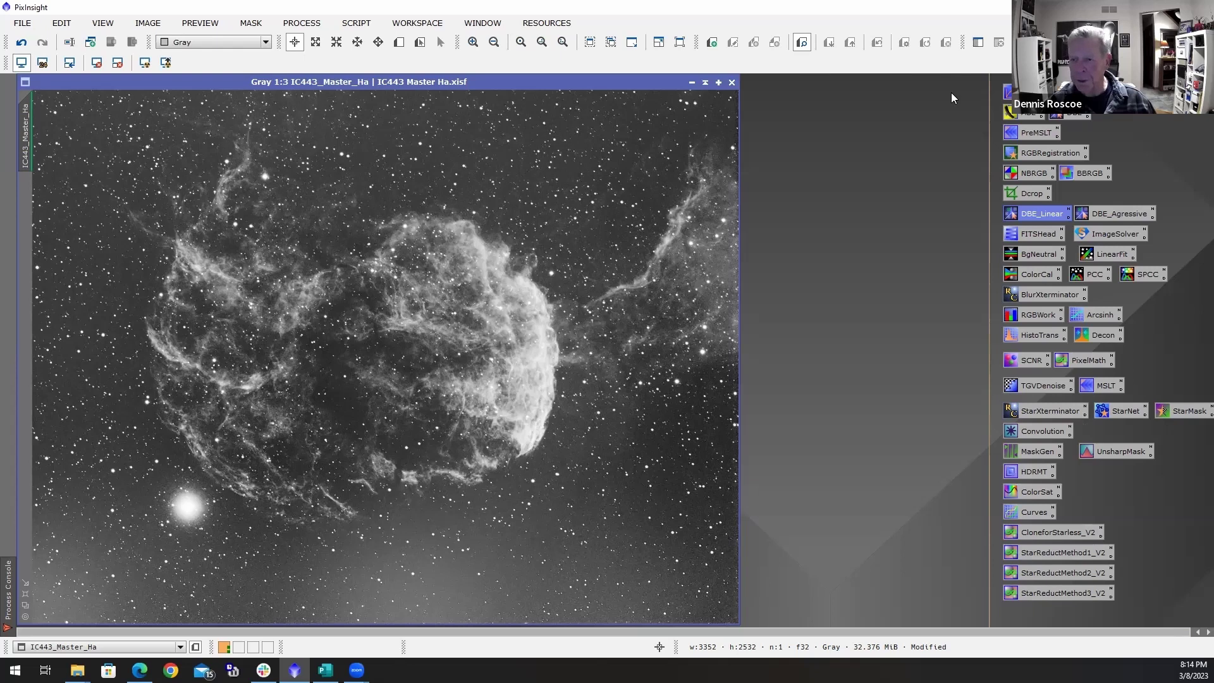
Reopen DBE_Linear and place three background samples: above the nebula, near the image's upper-right corner, and between nebula and filament at about X 2700, Y 726
{"action": "double_click", "coordinate": [1031, 213]}
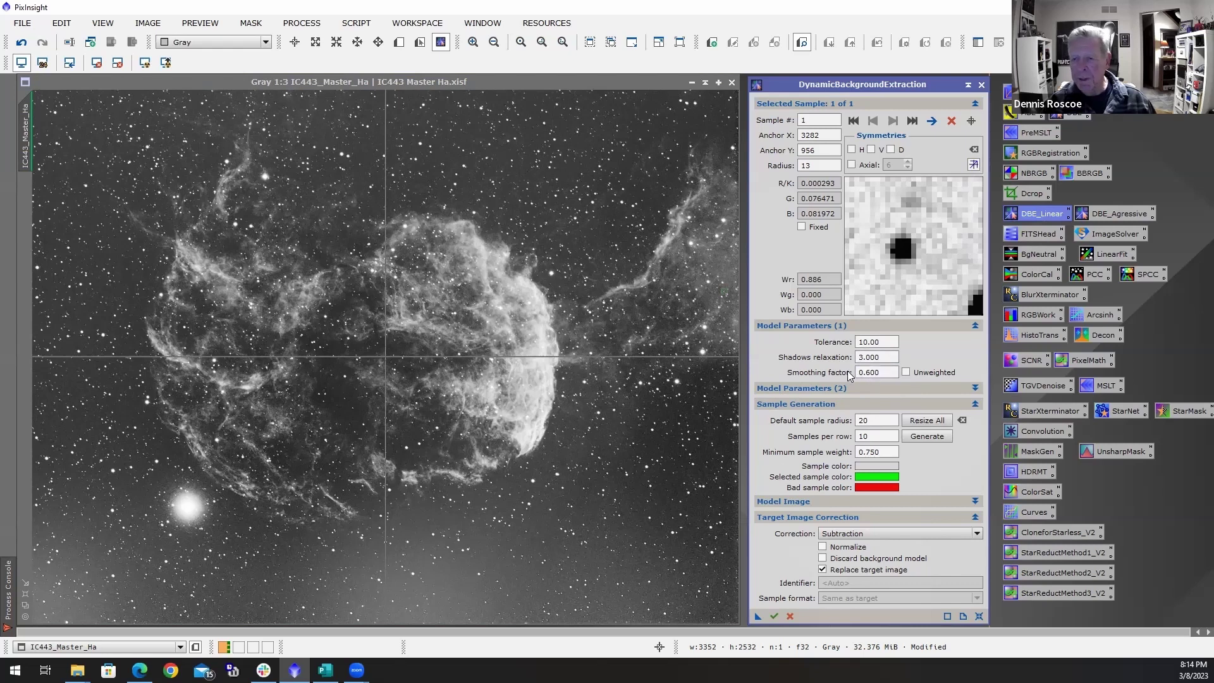
{"action": "mouse_move", "coordinate": [875, 378]}
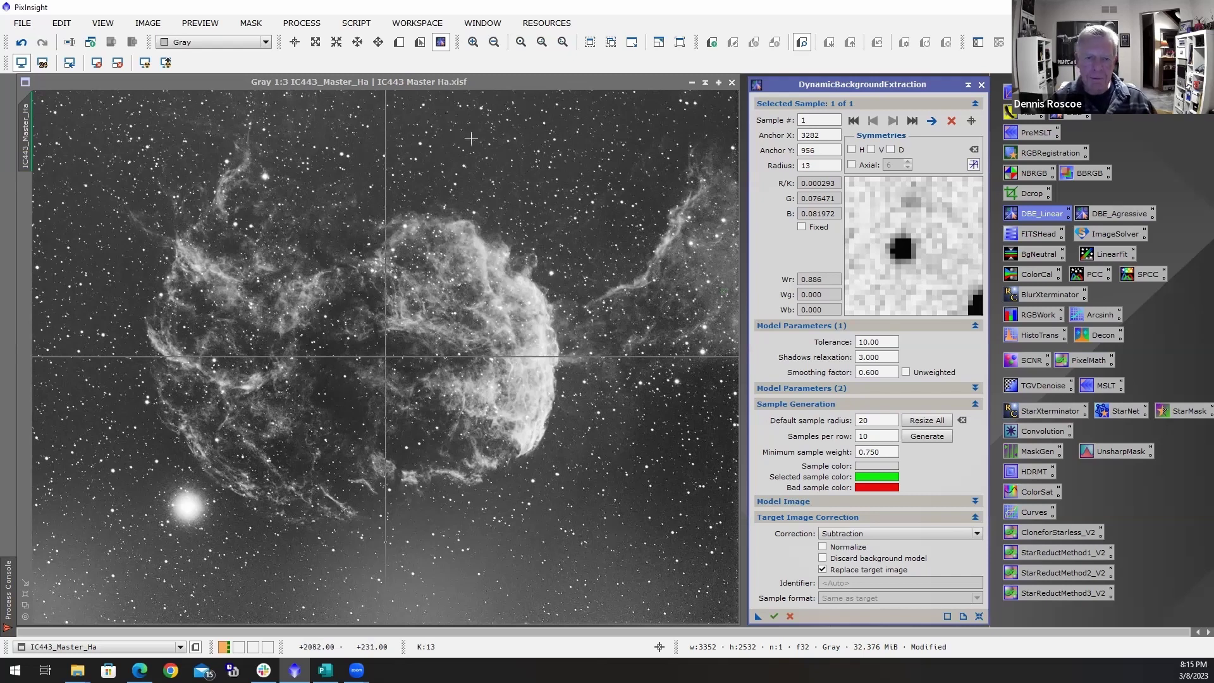
{"action": "left_click", "coordinate": [471, 138]}
{"action": "left_click", "coordinate": [711, 105]}
{"action": "left_click", "coordinate": [601, 243]}
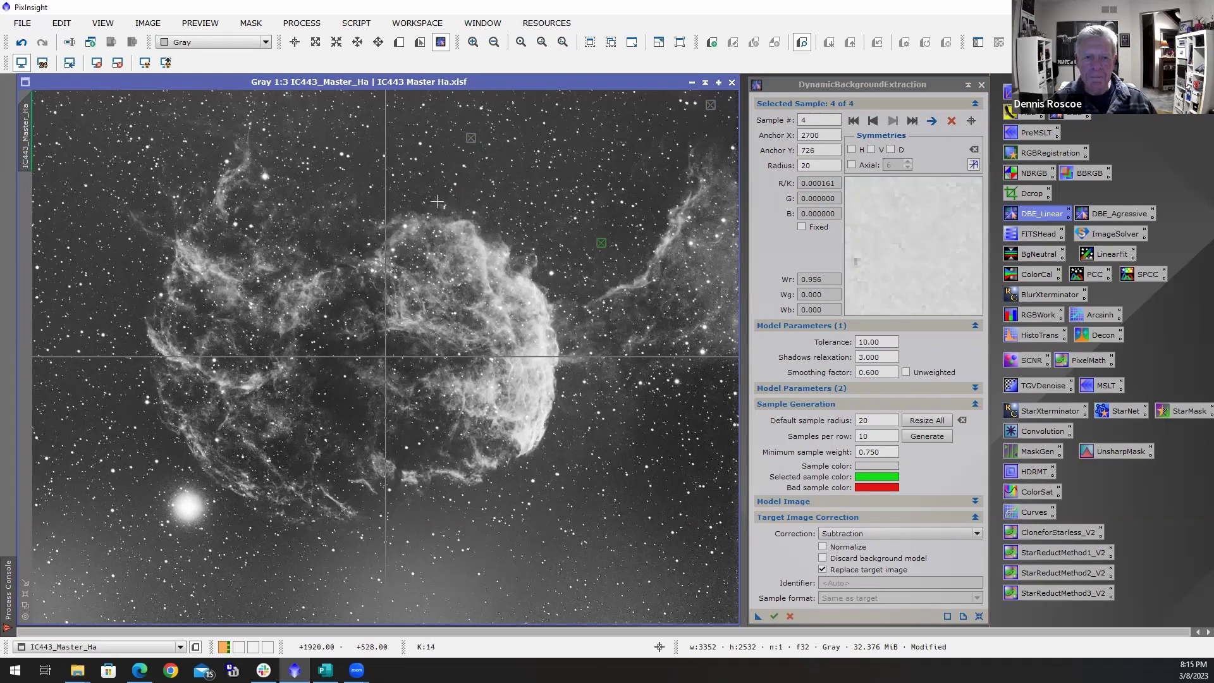
Place six background samples: two just above the nebula, one near the image's upper-left corner, and three on empty background along the nebula's left side
{"action": "left_click", "coordinate": [420, 190]}
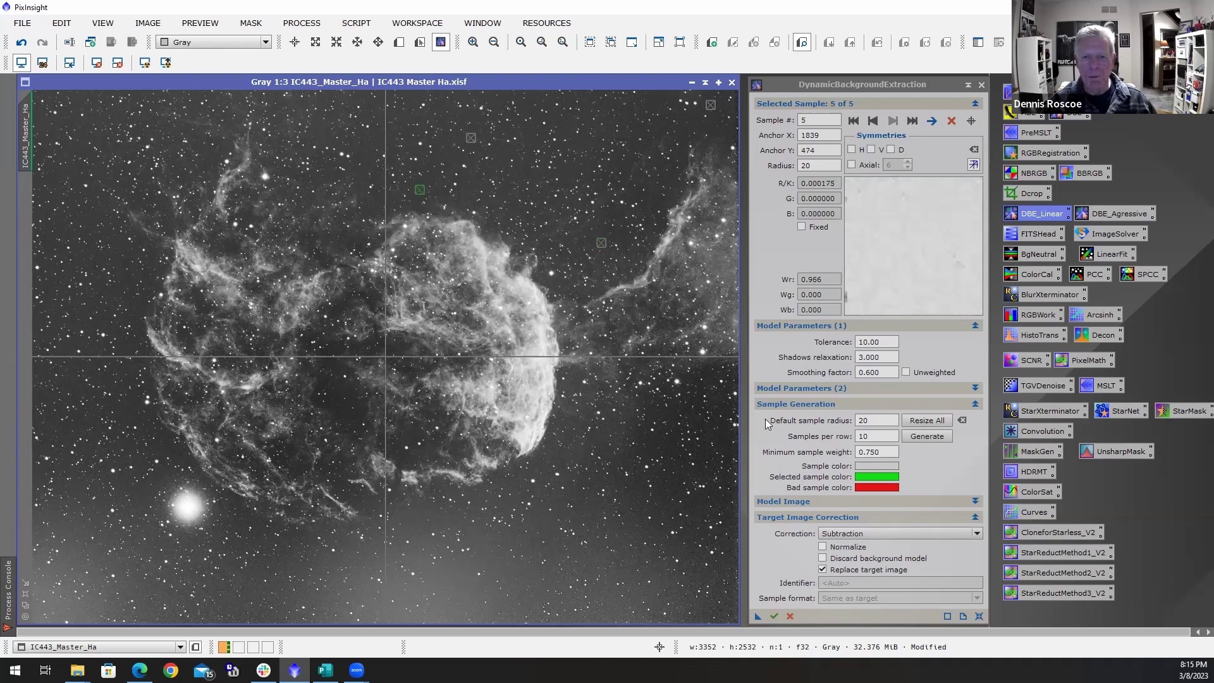
{"action": "left_click", "coordinate": [66, 121]}
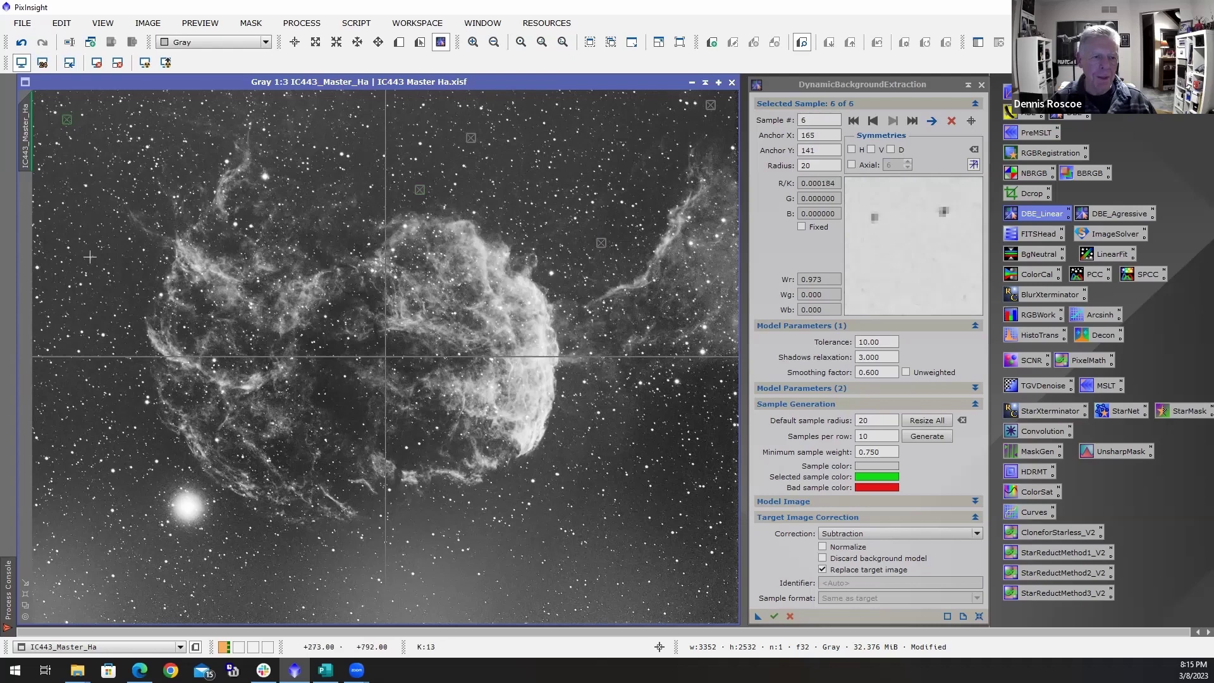
{"action": "left_click", "coordinate": [187, 235]}
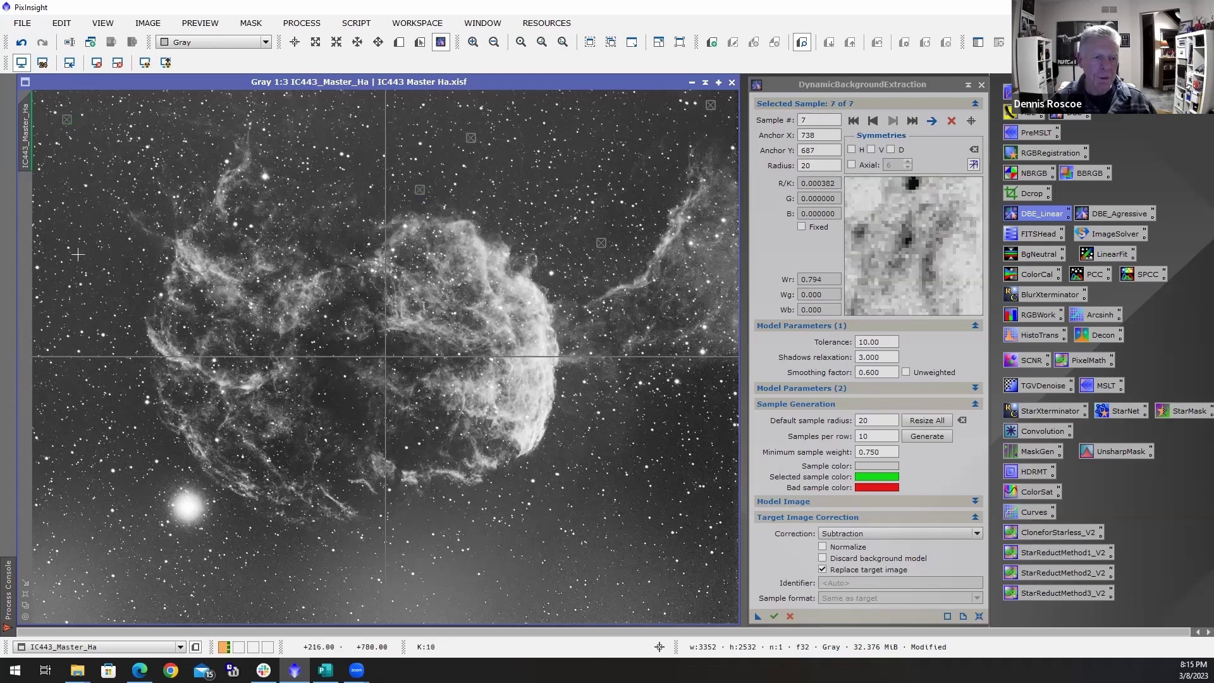
{"action": "left_click_drag", "start_coordinate": [189, 240], "coordinate": [83, 261]}
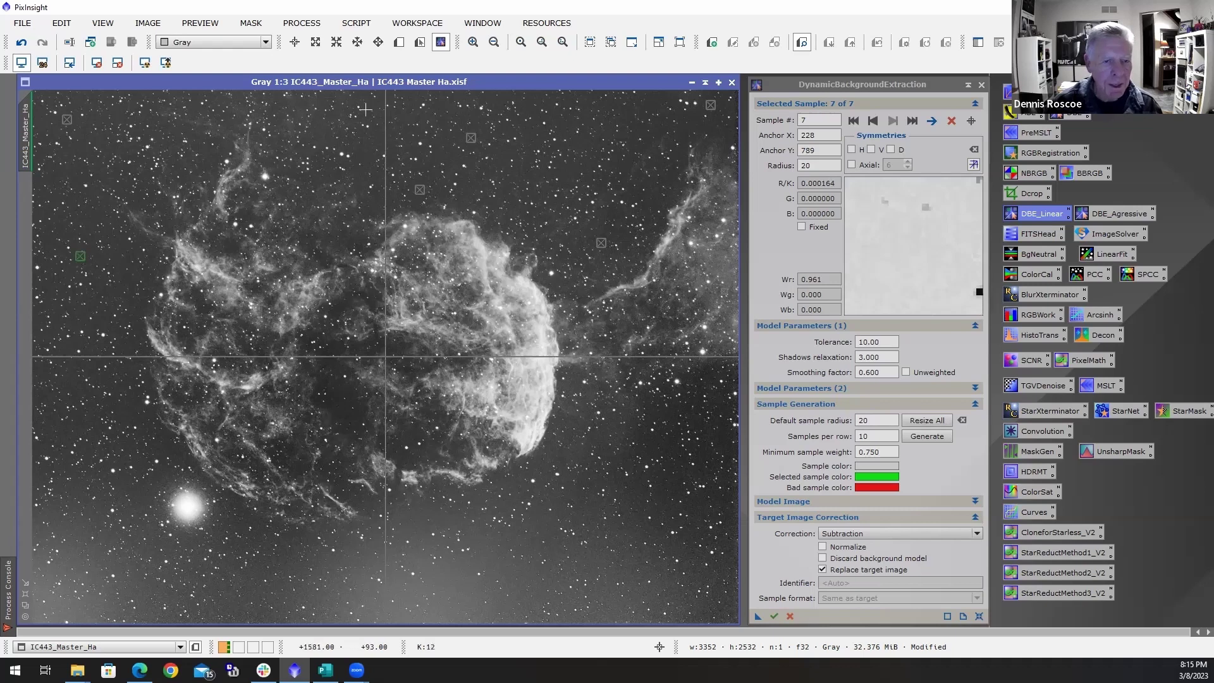
{"action": "left_click", "coordinate": [375, 207]}
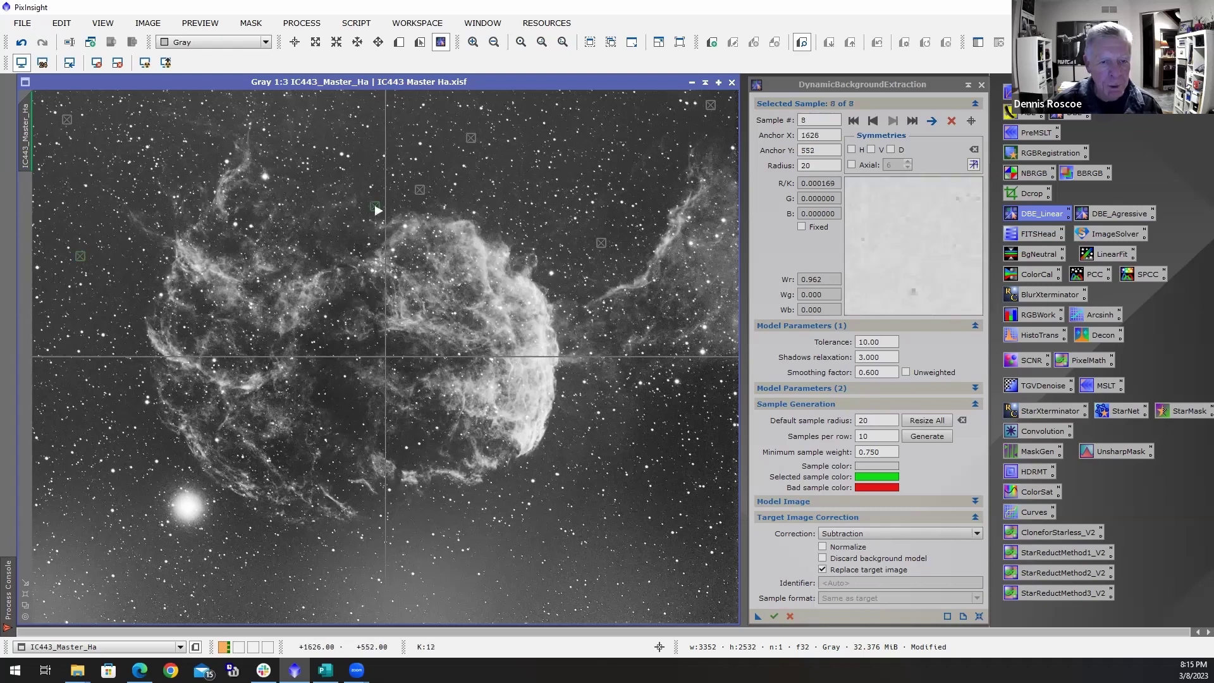
{"action": "left_click", "coordinate": [142, 310]}
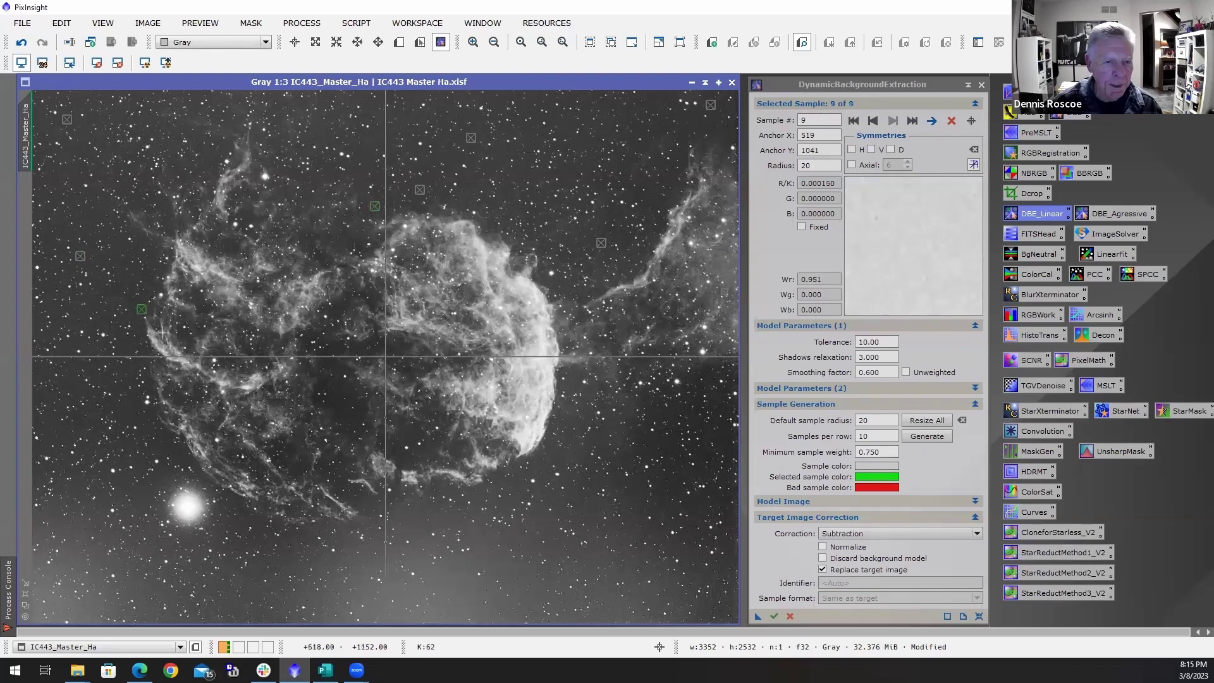
{"action": "left_click", "coordinate": [73, 427]}
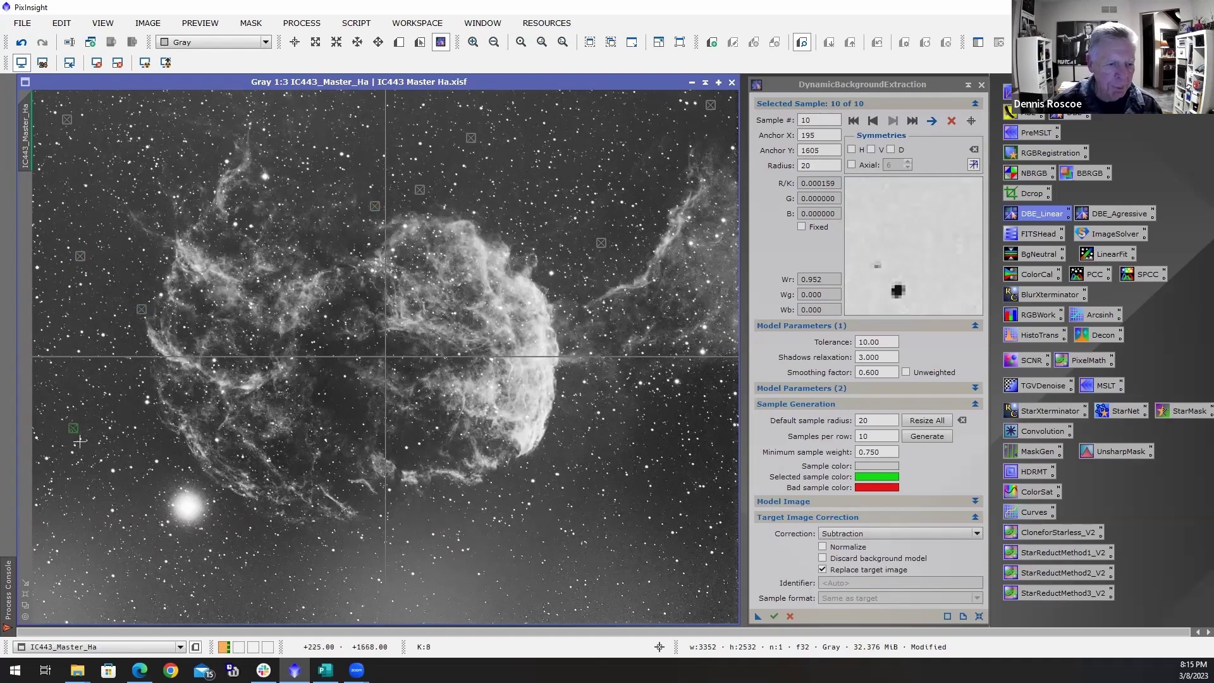
Place six background samples below the nebula, from the image's lower-left corner across the bright gradient to about X 1992, Y 2319
{"action": "left_click", "coordinate": [69, 607]}
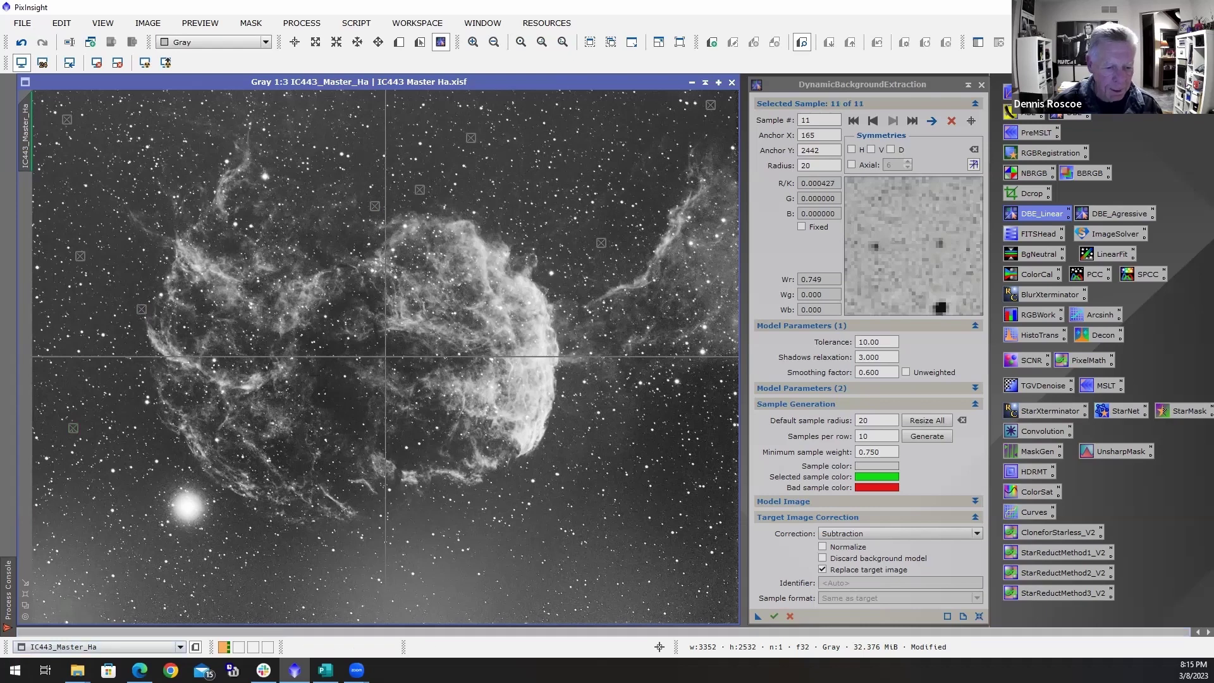
{"action": "left_click", "coordinate": [327, 605]}
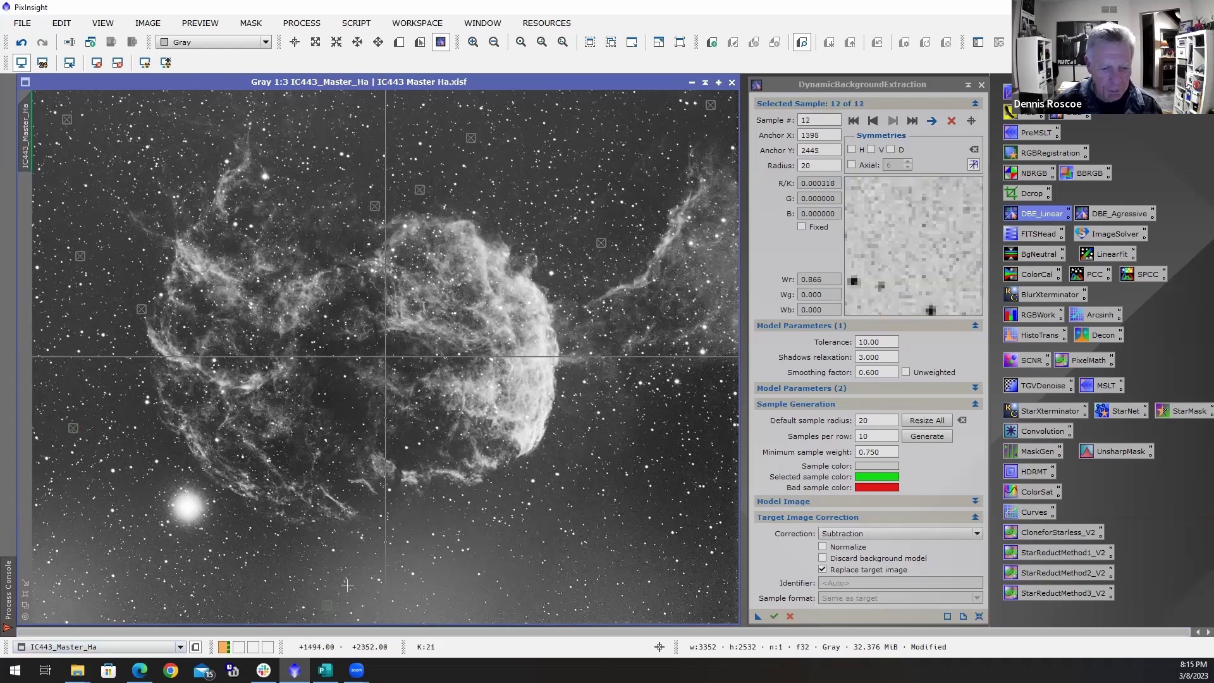
{"action": "left_click", "coordinate": [341, 545]}
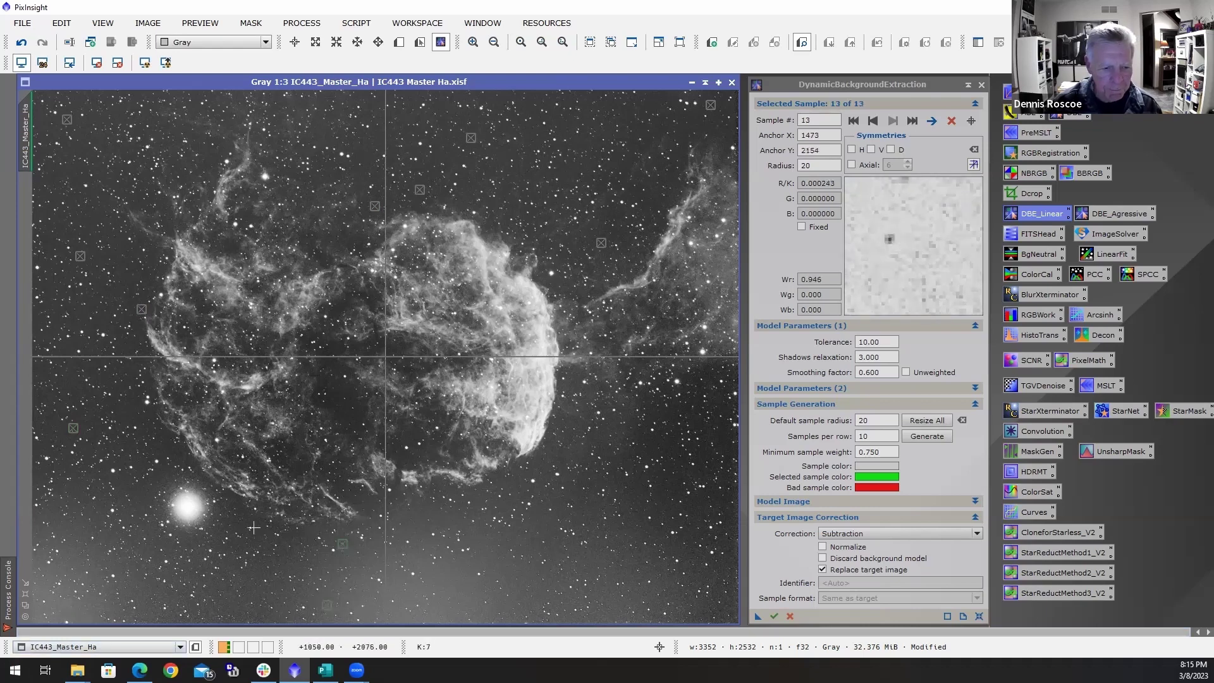
{"action": "left_click", "coordinate": [235, 520]}
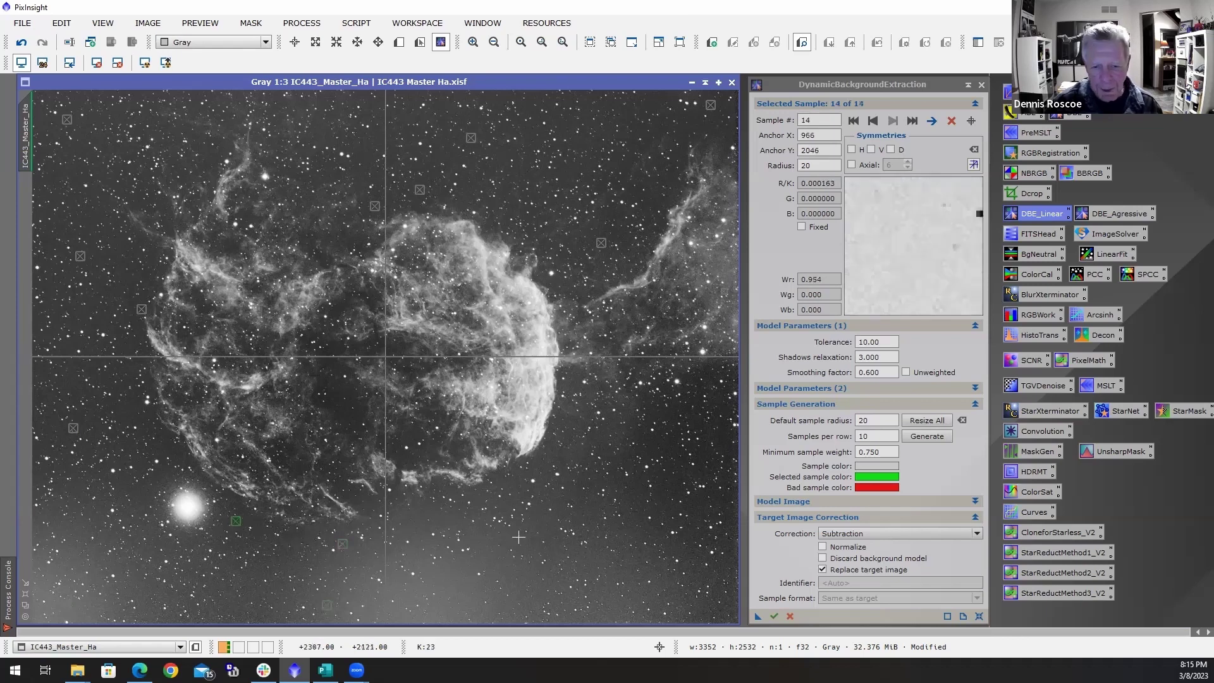
{"action": "left_click", "coordinate": [412, 528]}
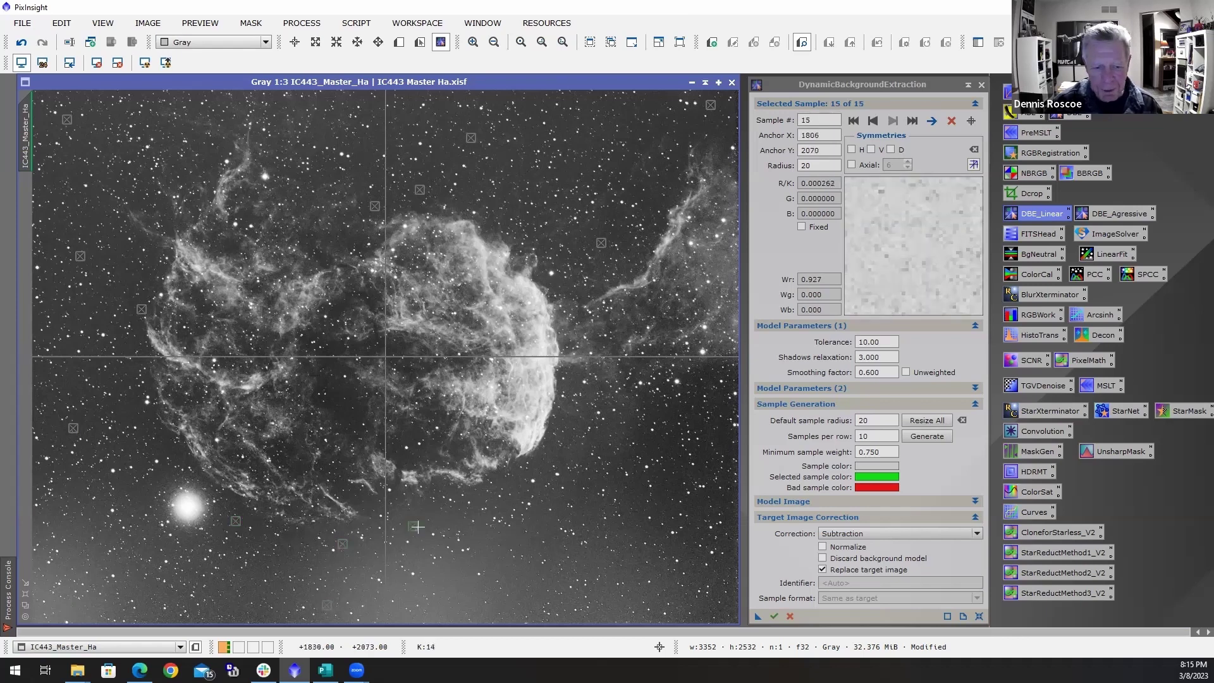
{"action": "left_click", "coordinate": [452, 578]}
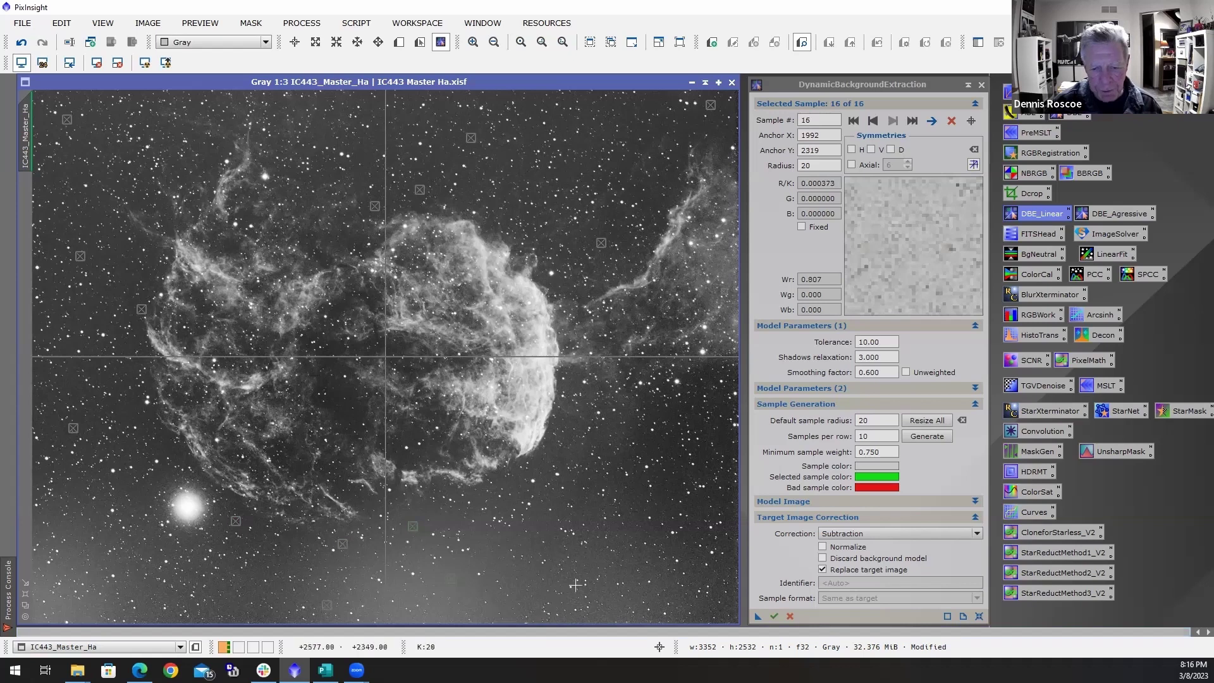
Place two samples right of and below the nebula, one at about X 2976, Y 1656, and another in the lower gradient at about X 2046, Y 2376
{"action": "left_click", "coordinate": [652, 530]}
{"action": "left_click", "coordinate": [636, 487]}
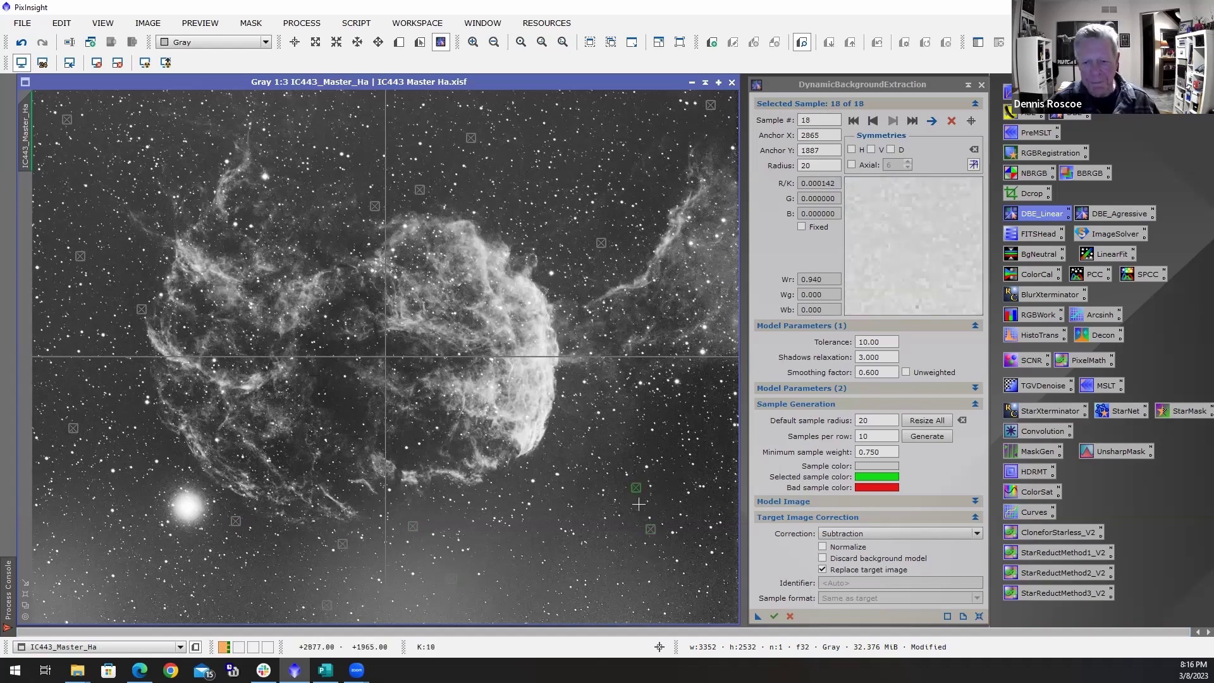
{"action": "left_click_drag", "start_coordinate": [641, 494], "coordinate": [664, 445]}
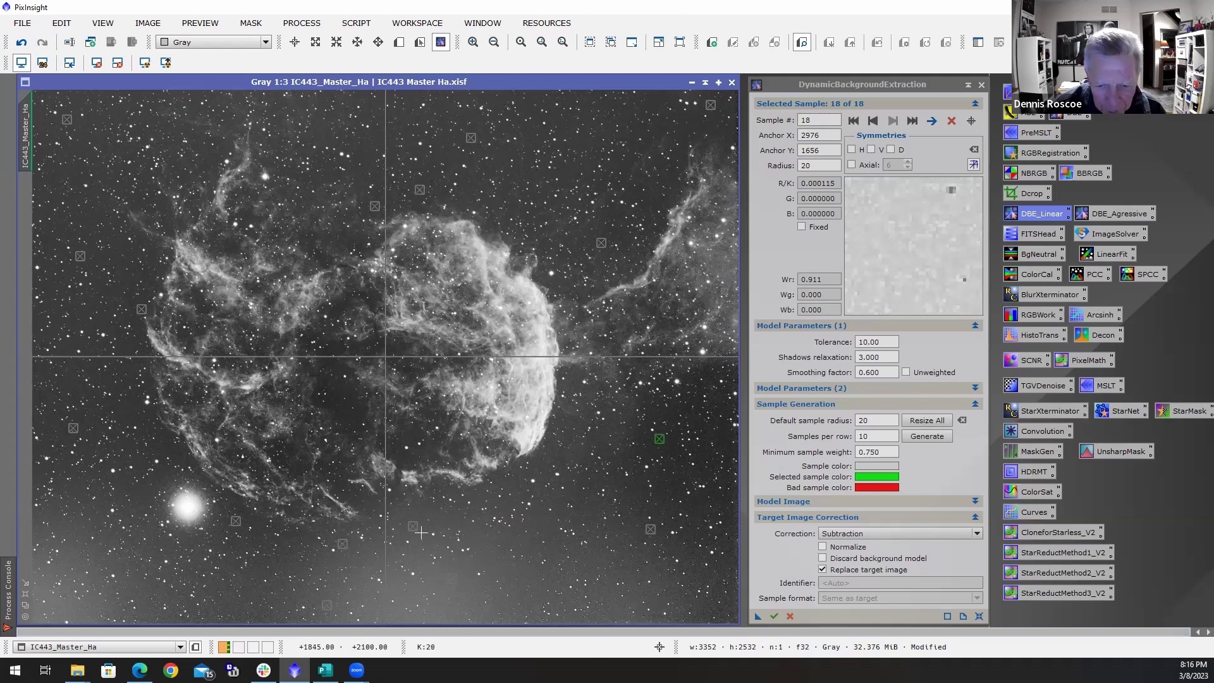
{"action": "left_click", "coordinate": [464, 590]}
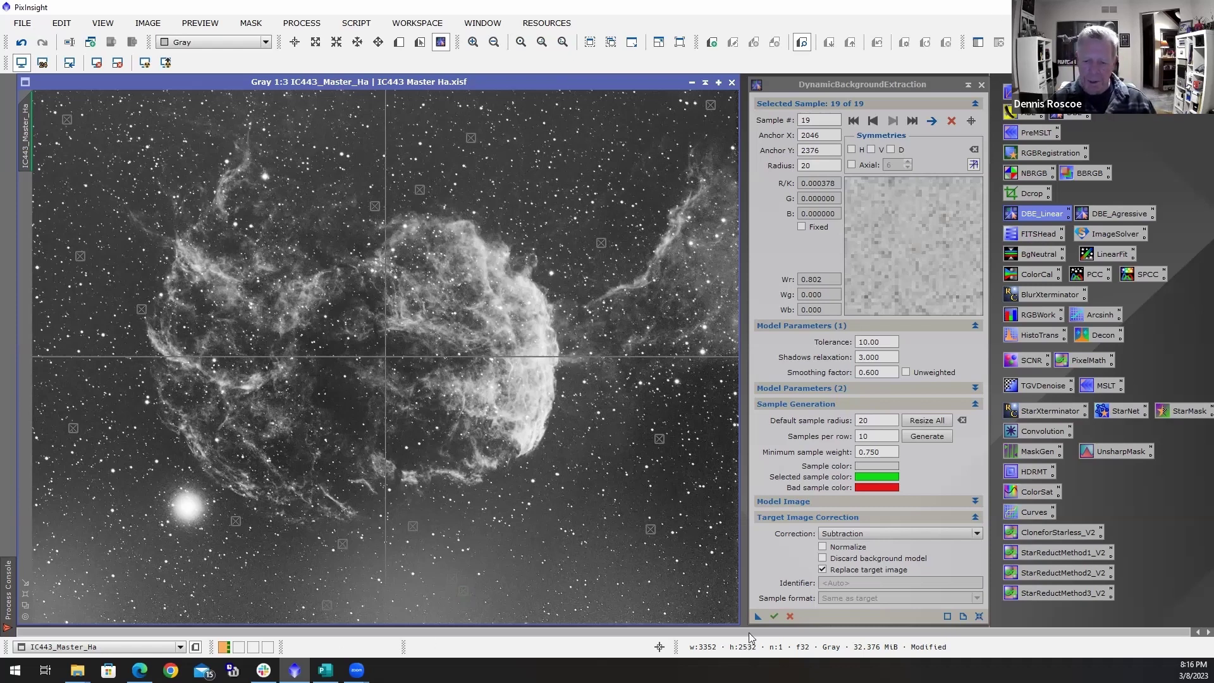
Run Dynamic Background Extraction with subtraction on the Ha image and auto-stretch the generated background model for inspection
{"action": "left_click", "coordinate": [777, 616]}
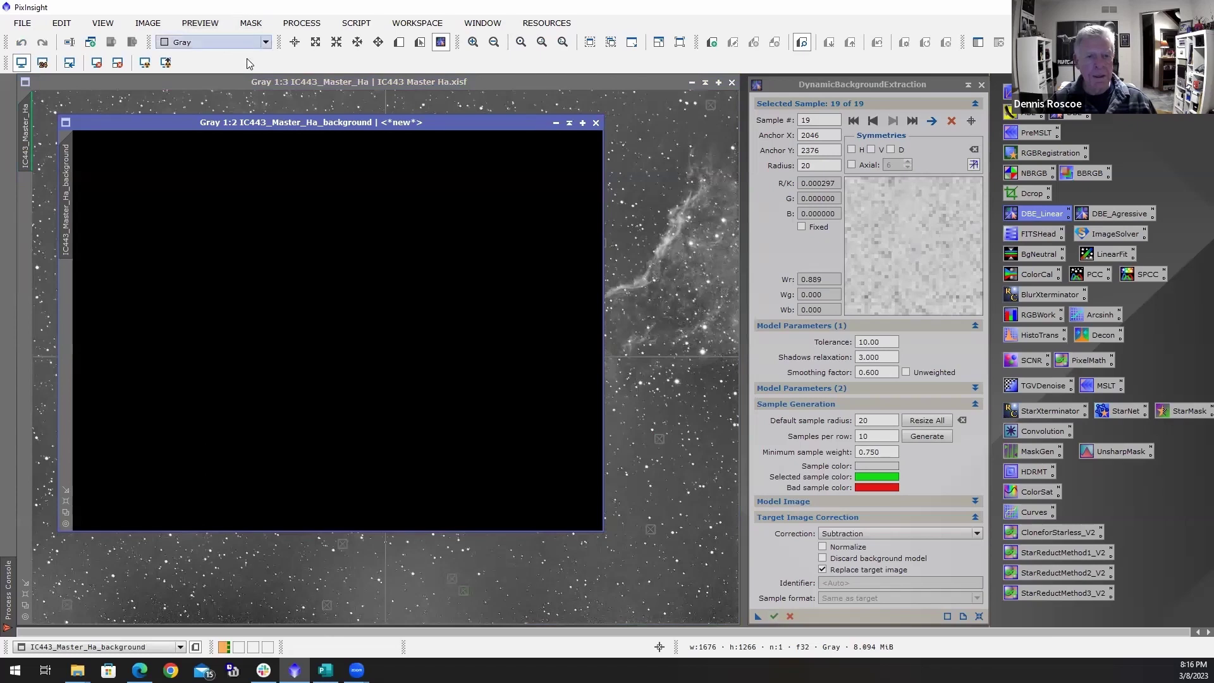
{"action": "left_click_drag", "start_coordinate": [490, 124], "coordinate": [493, 112]}
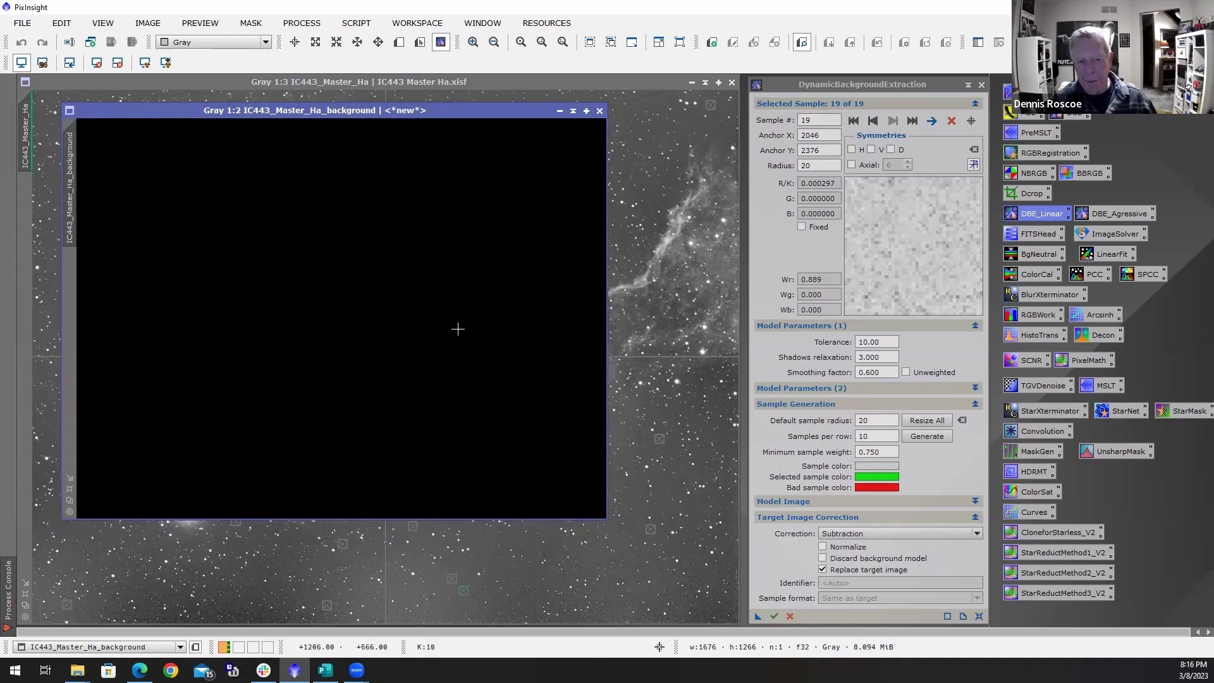
{"action": "left_click", "coordinate": [144, 65]}
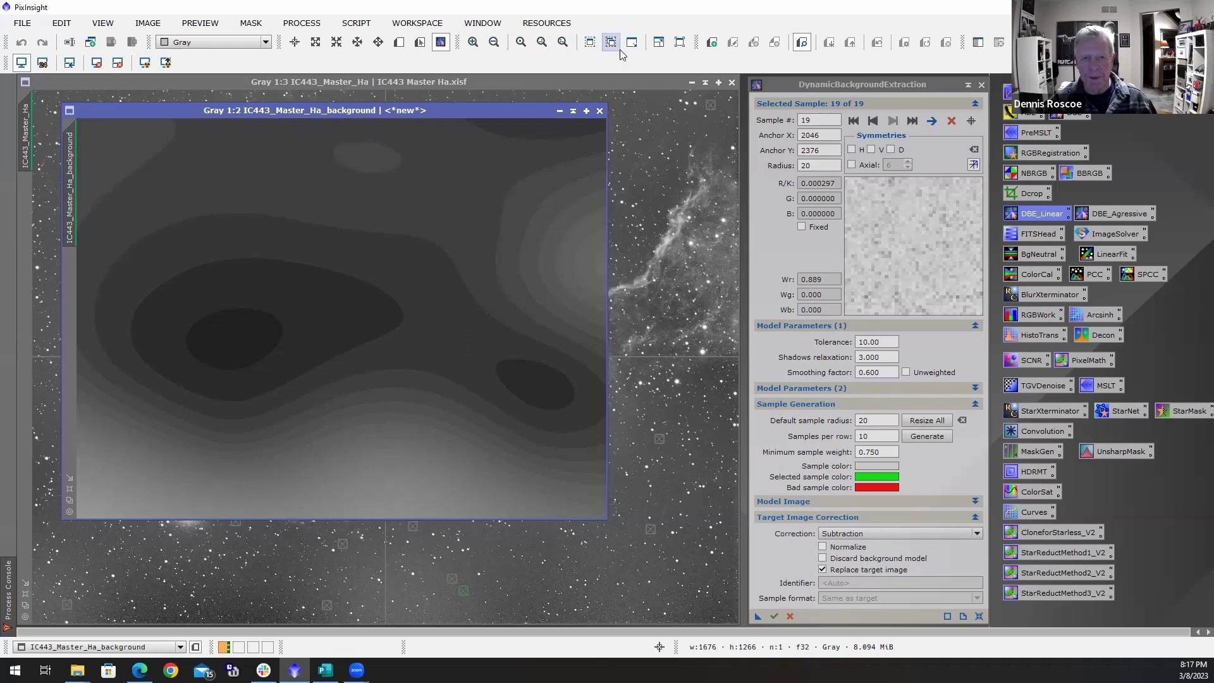
Close the background model image and Dynamic Background Extraction, discarding the current samples and settings
{"action": "left_click", "coordinate": [600, 111]}
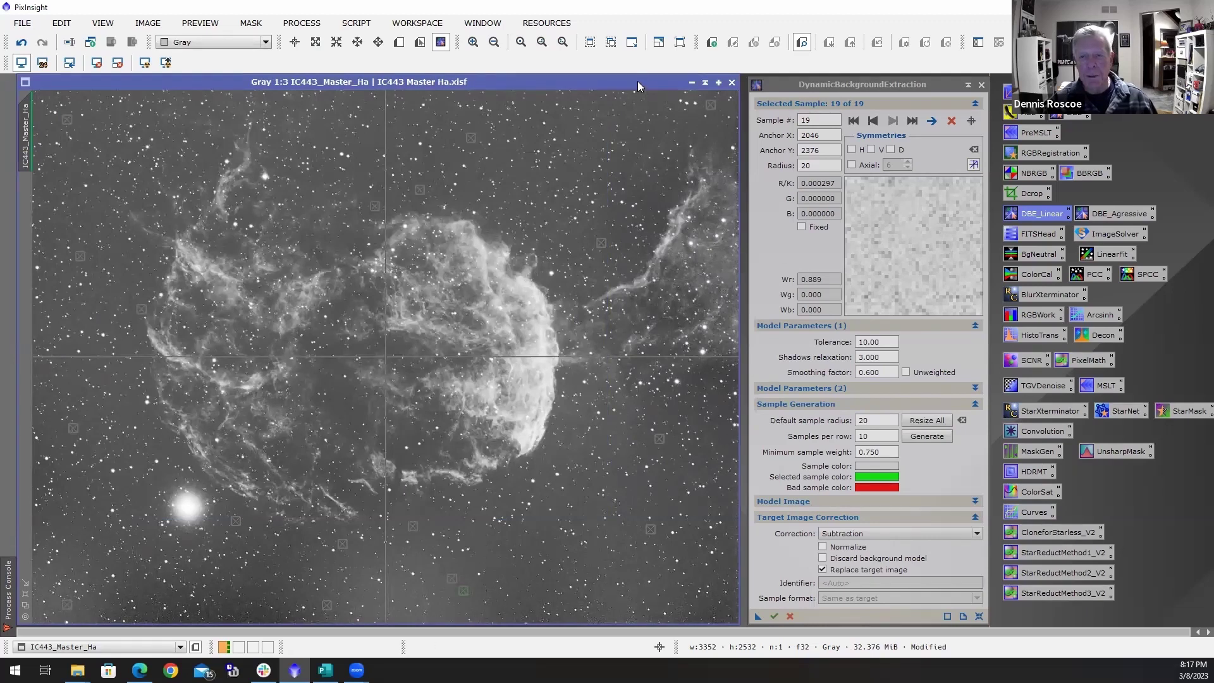
{"action": "left_click", "coordinate": [982, 85]}
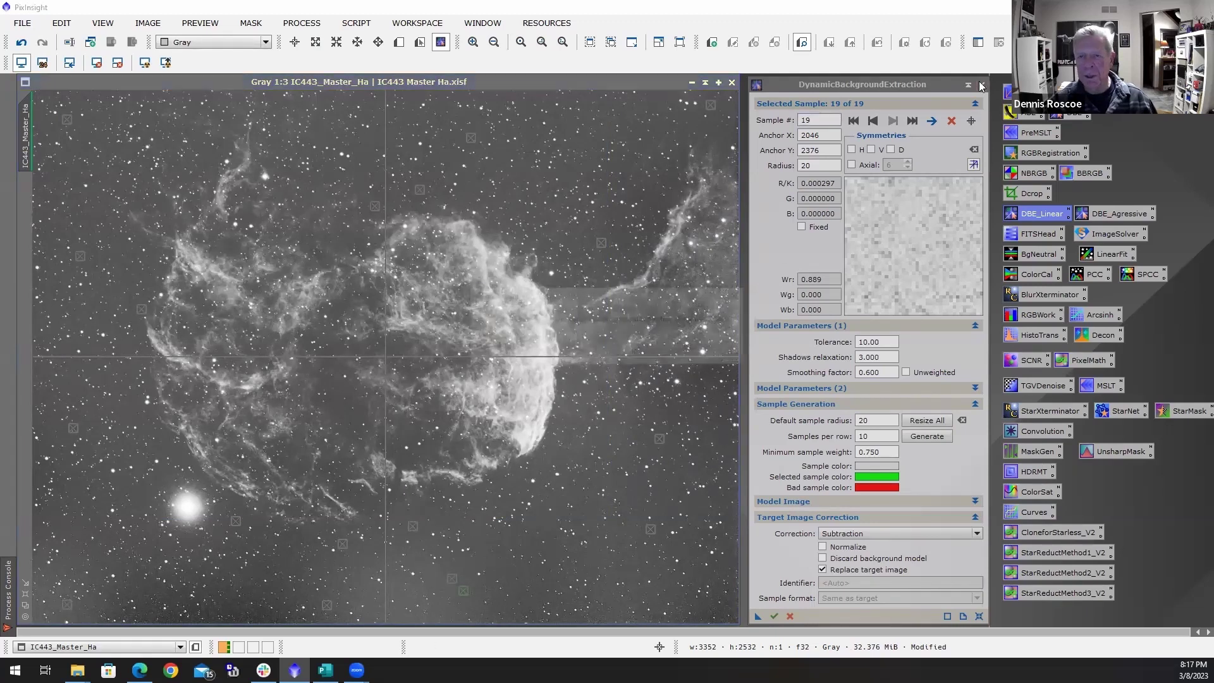
{"action": "left_click", "coordinate": [581, 356]}
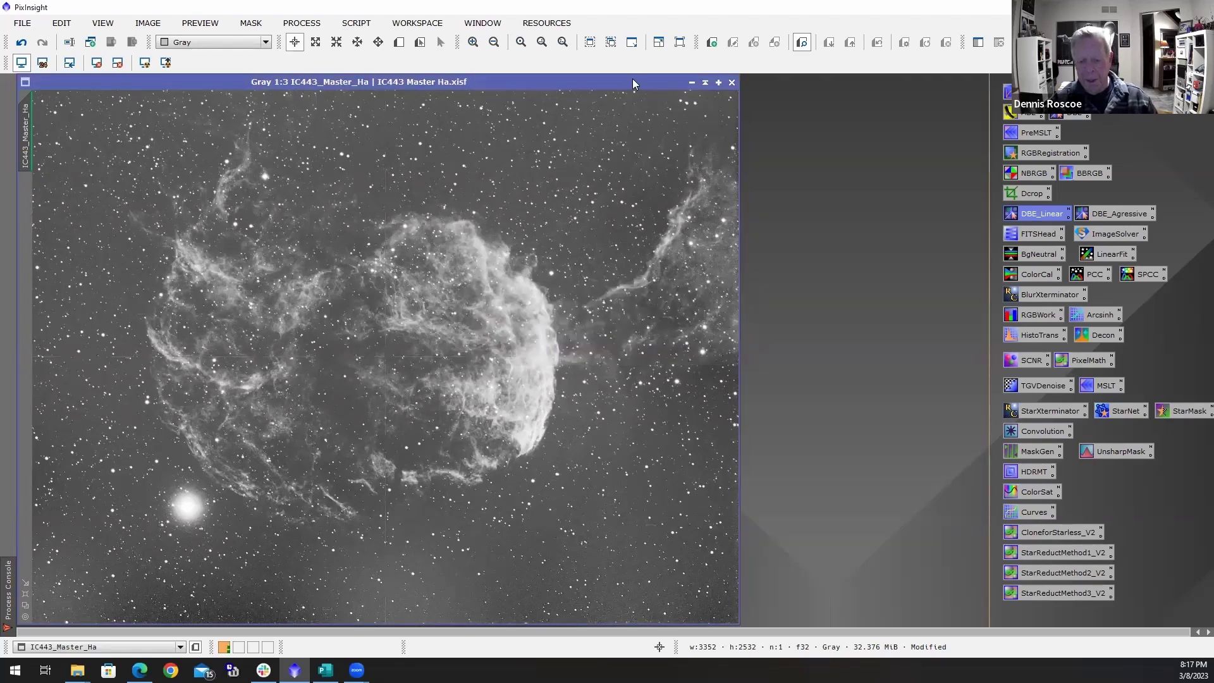
Reset the screen stretch on the corrected Ha image and apply a fresh auto-stretch
{"action": "key", "text": "ctrl+F12"}
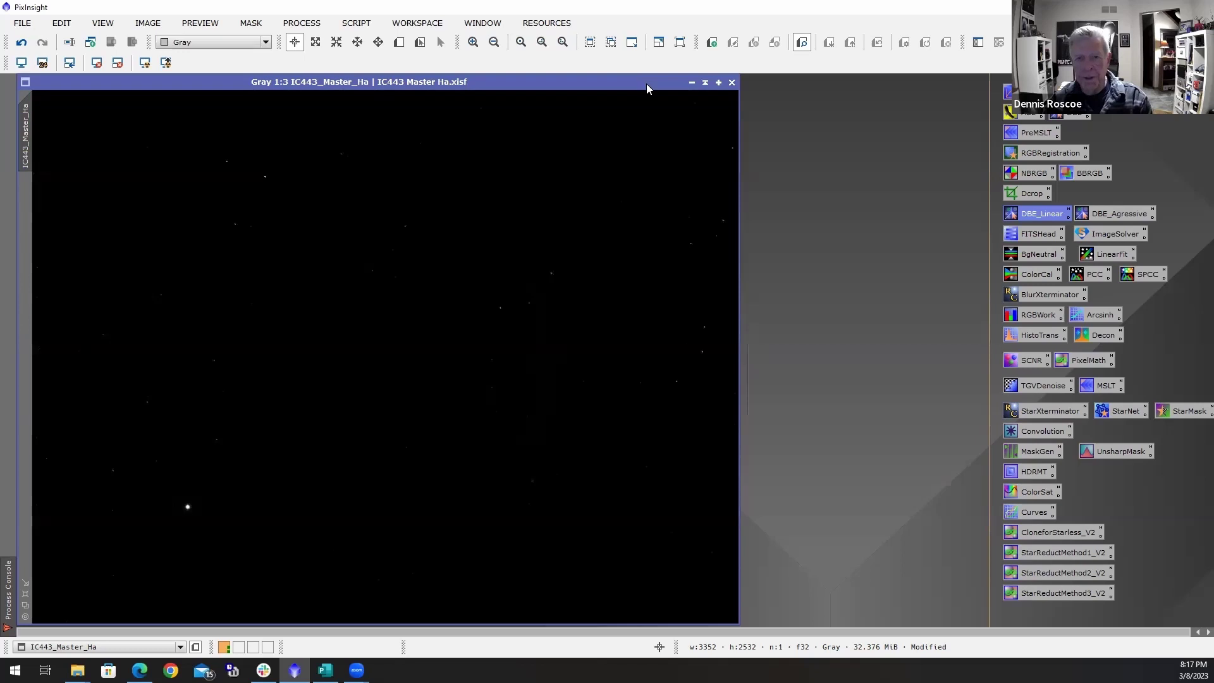
{"action": "left_click", "coordinate": [144, 63]}
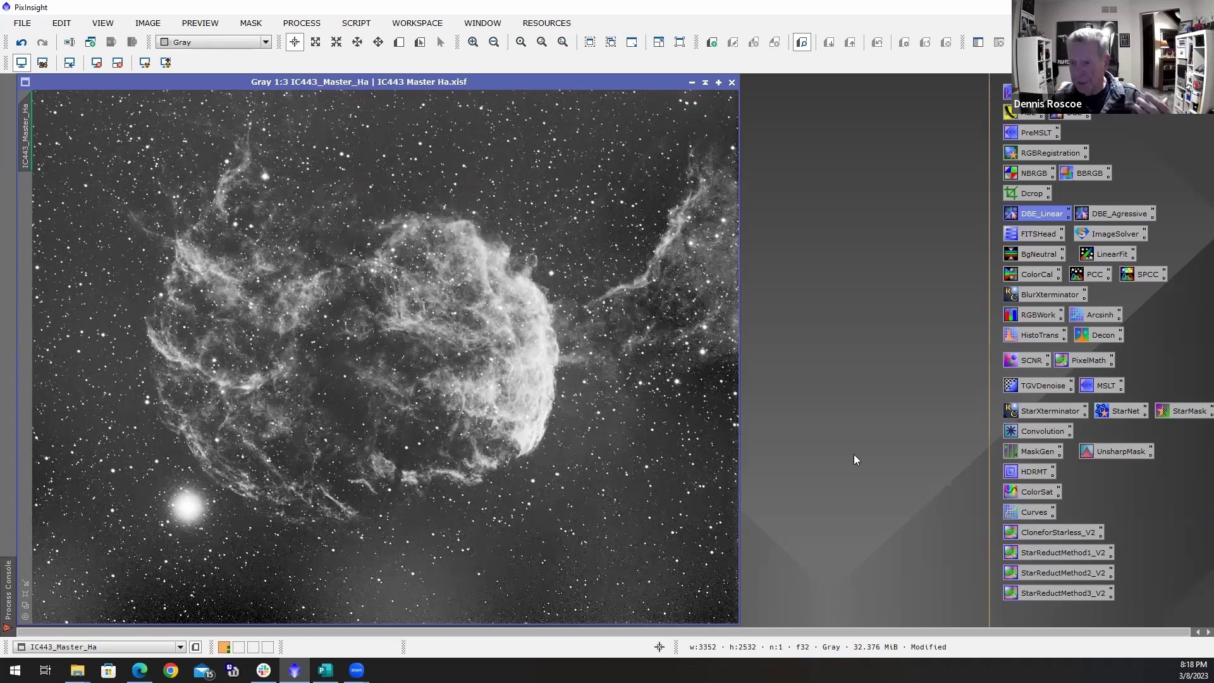
Open DBE_Agressive on the Ha image and generate an automatic grid of background samples at 20 per row
{"action": "double_click", "coordinate": [1126, 212]}
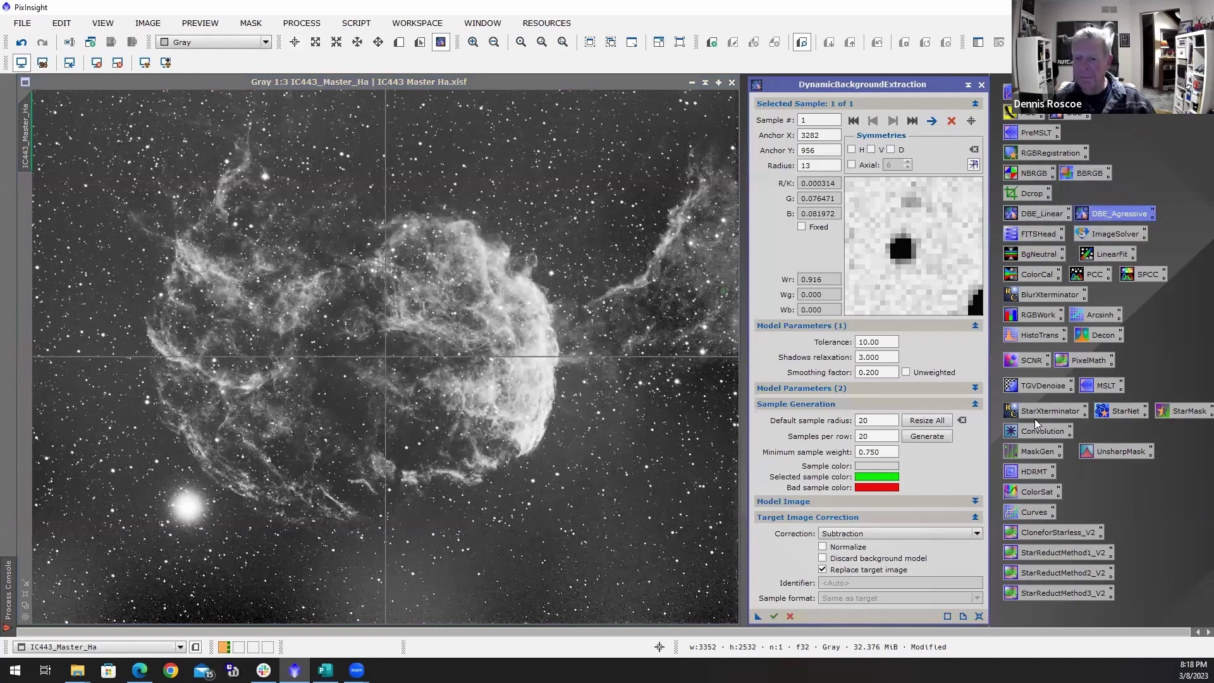
{"action": "mouse_move", "coordinate": [937, 356]}
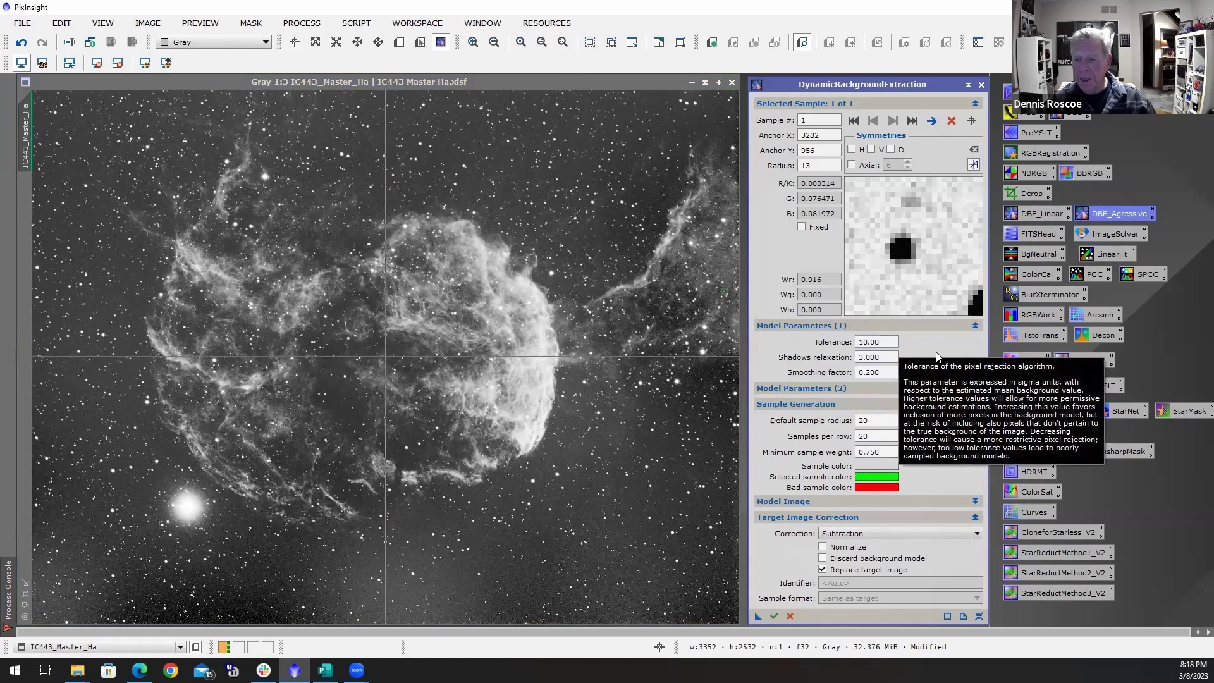
{"action": "mouse_move", "coordinate": [900, 366]}
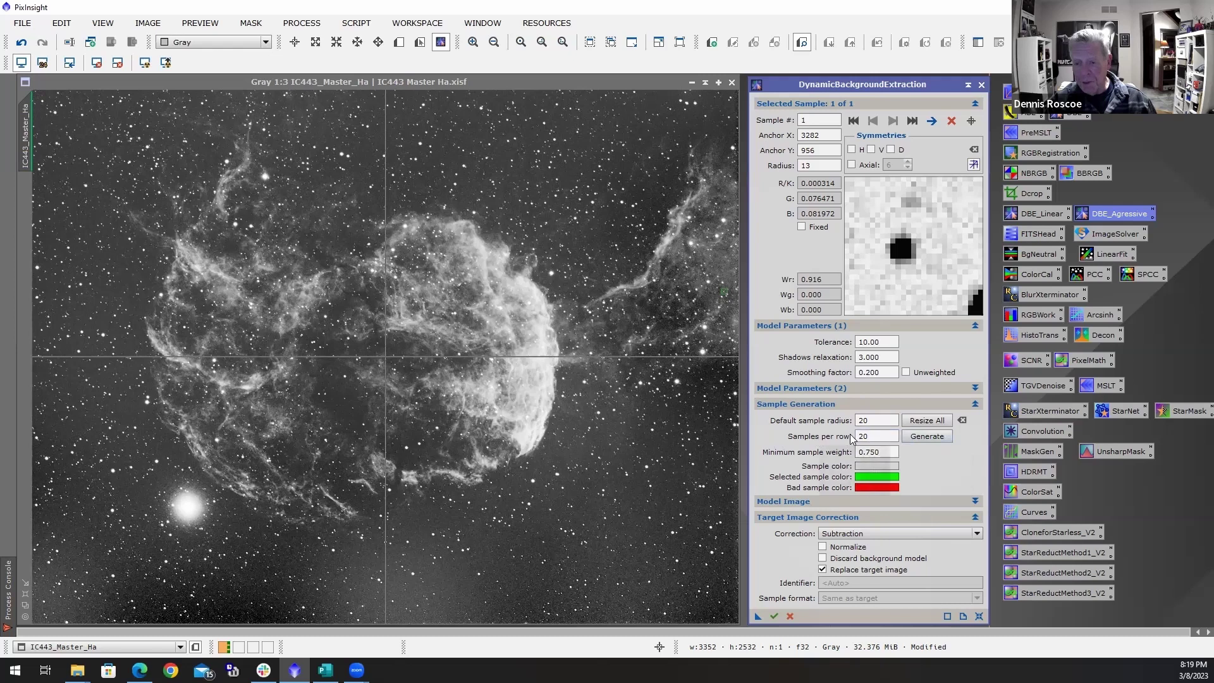
{"action": "left_click", "coordinate": [935, 436]}
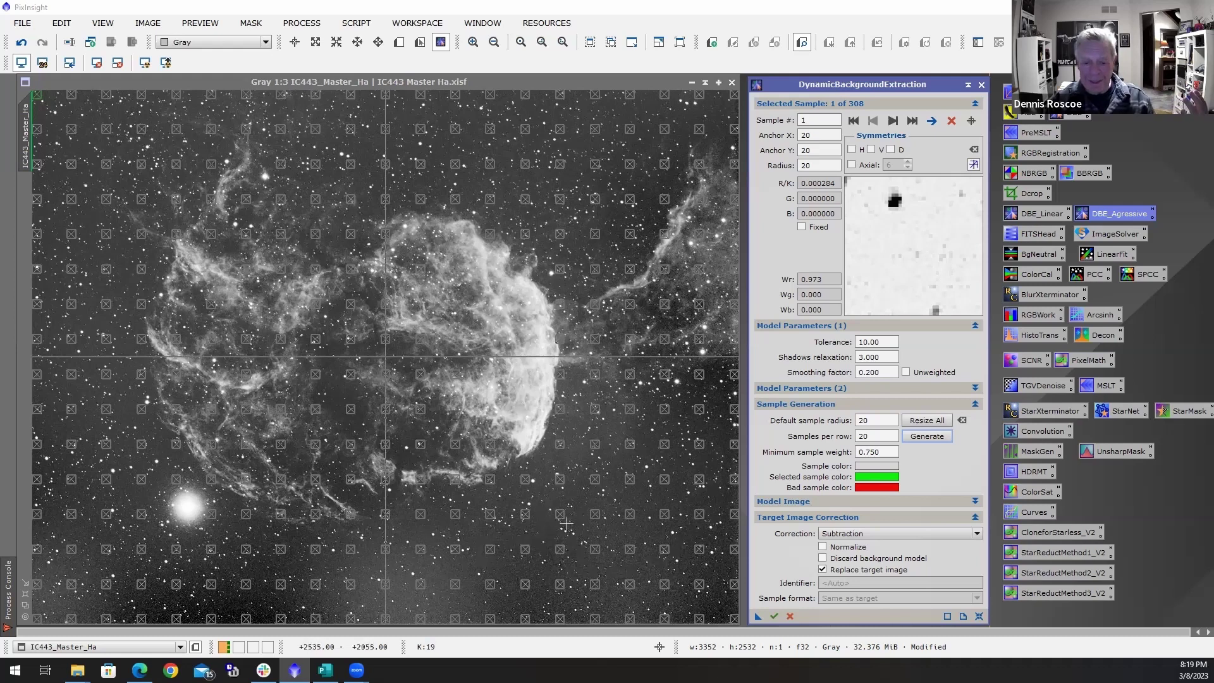
Move the generated sample above the right-hand filament to about X 2699, Y 452, and close Dynamic Background Extraction, discarding its samples
{"action": "left_click", "coordinate": [595, 200]}
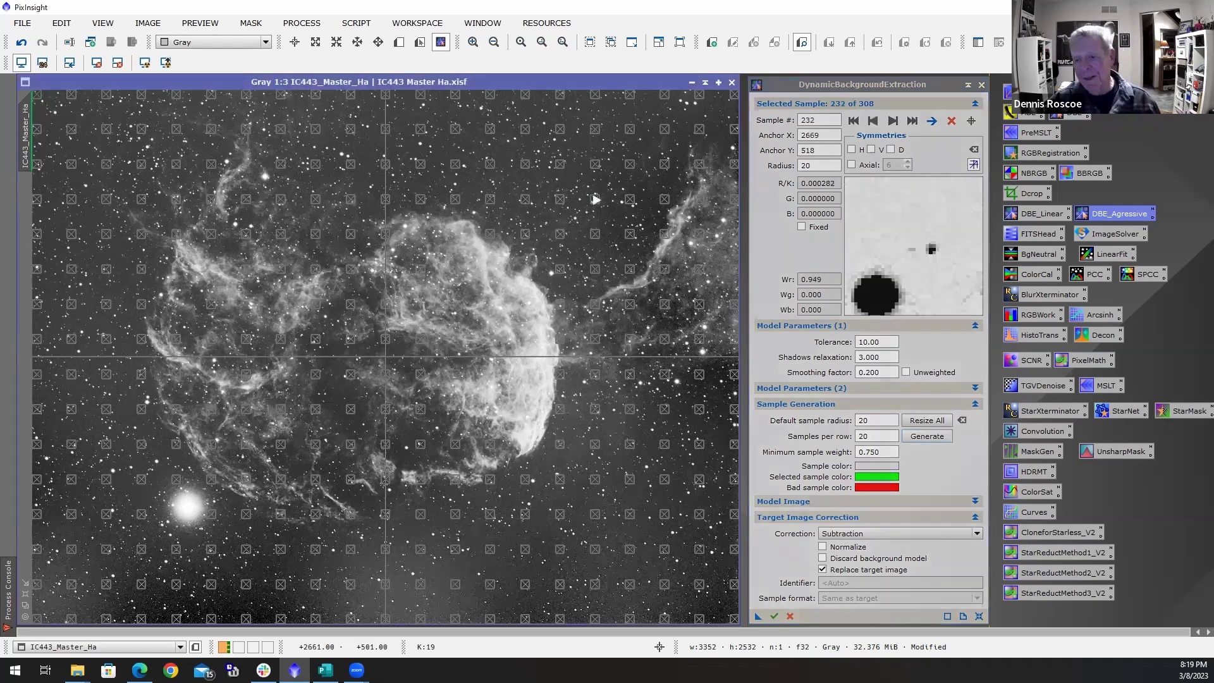
{"action": "left_click_drag", "start_coordinate": [595, 200], "coordinate": [601, 186]}
{"action": "mouse_move", "coordinate": [940, 375]}
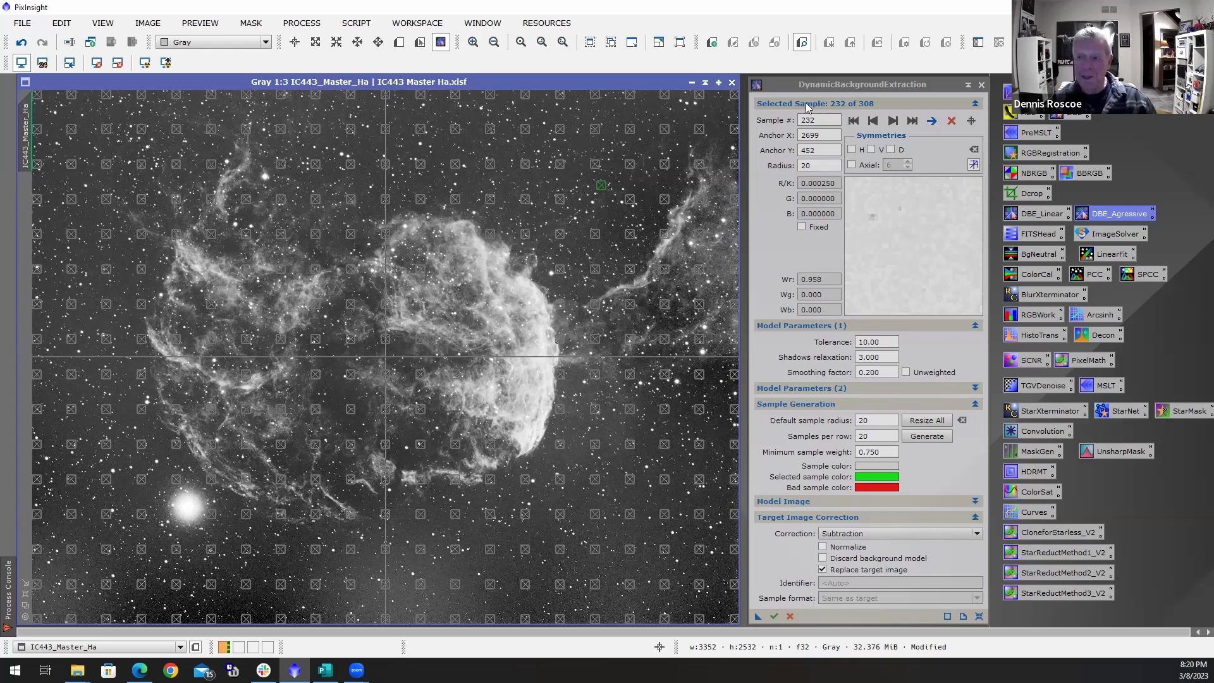
{"action": "left_click", "coordinate": [981, 85]}
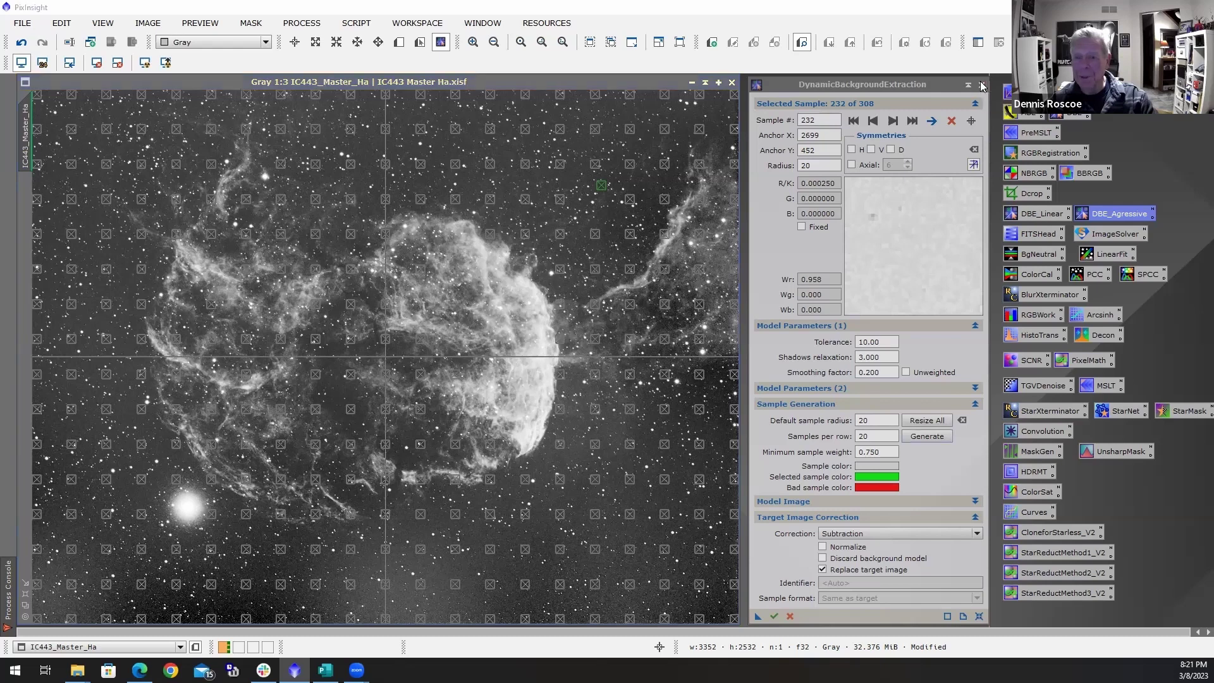
{"action": "left_click", "coordinate": [581, 354]}
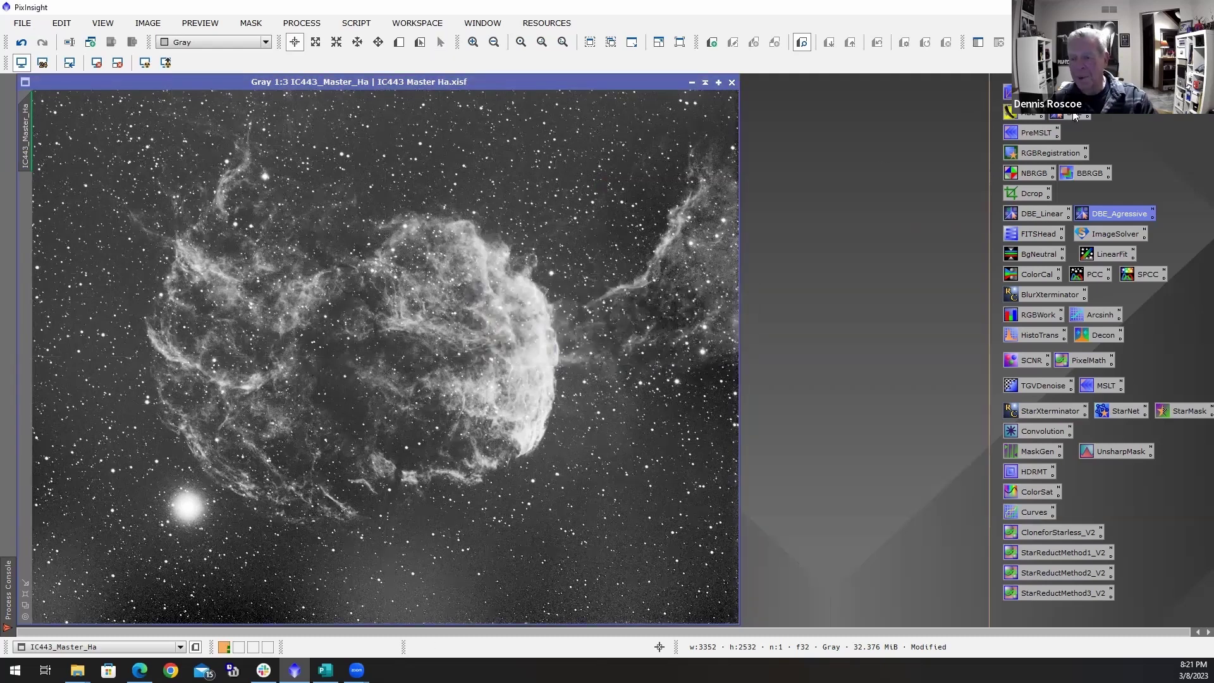
Open DBE_Agressive on the Ha image and place five background samples in the dark sky above the nebula shell, from about X 2574, Y 693 to X 2040, Y 234
{"action": "double_click", "coordinate": [1128, 217]}
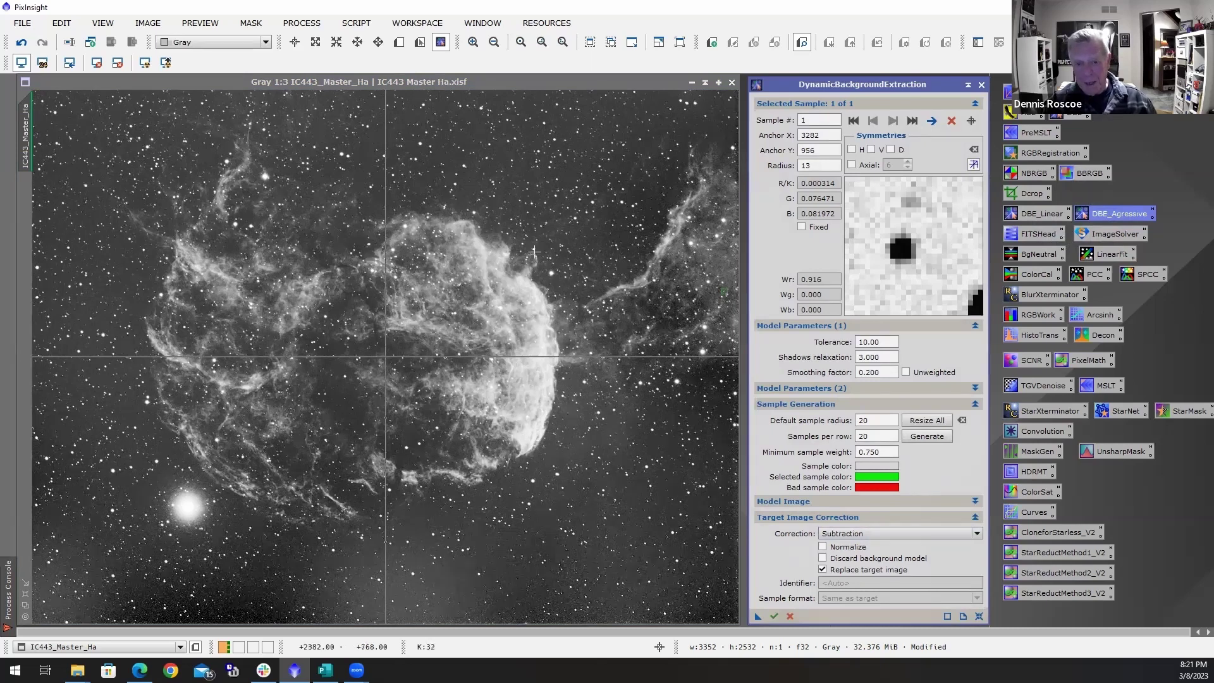
{"action": "left_click", "coordinate": [575, 236]}
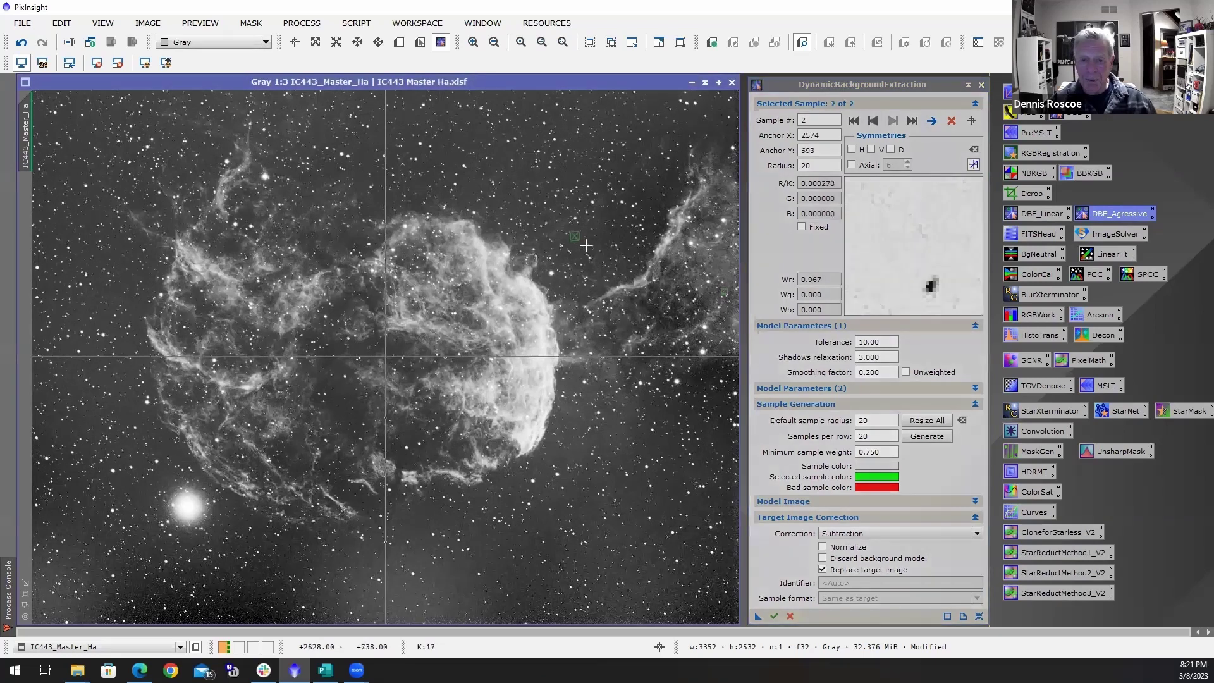
{"action": "left_click", "coordinate": [502, 162]}
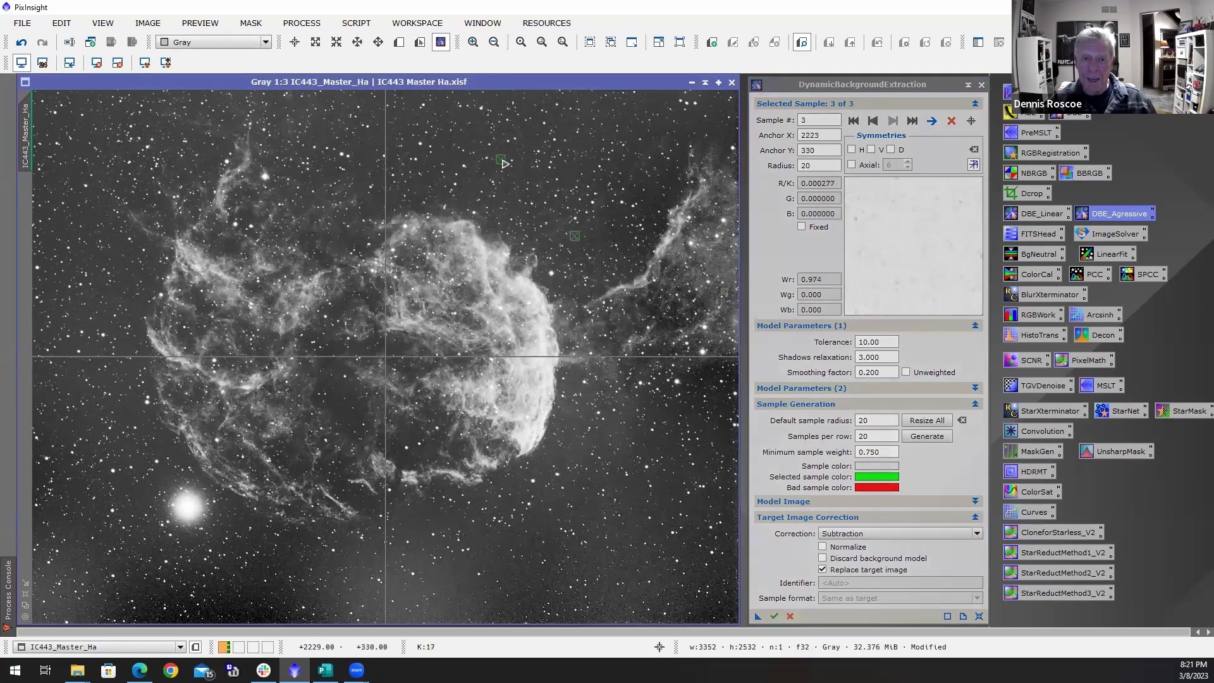
{"action": "left_click", "coordinate": [428, 186]}
{"action": "left_click", "coordinate": [453, 151]}
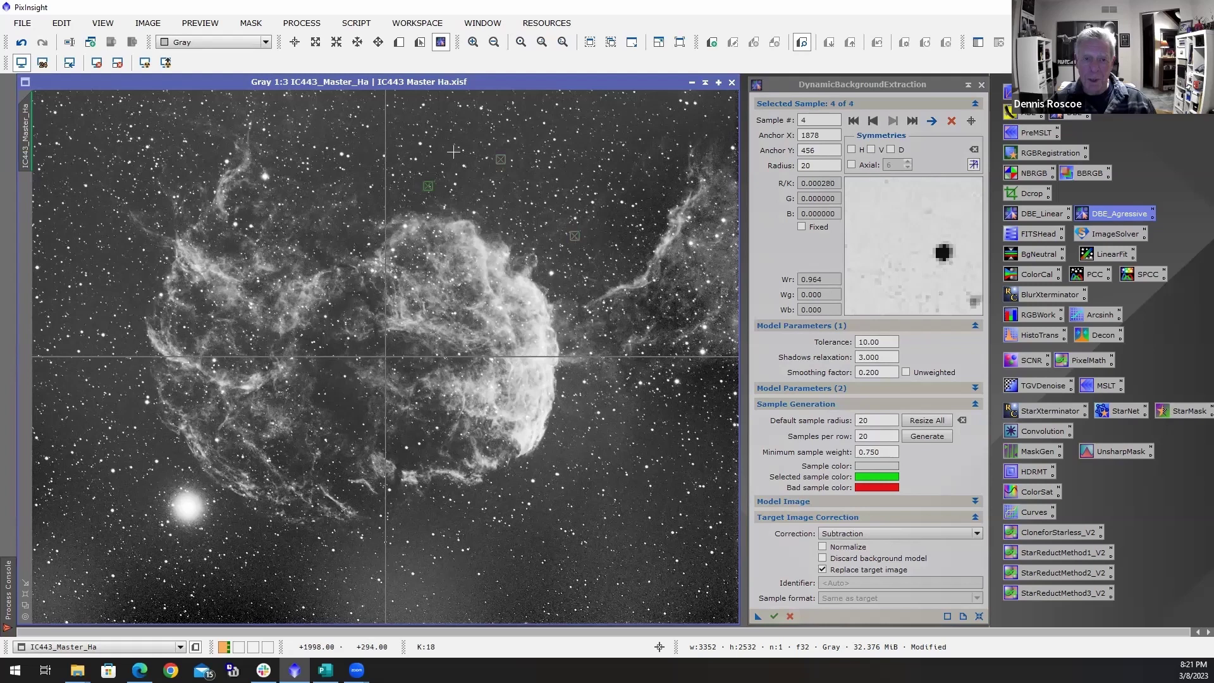
{"action": "left_click", "coordinate": [463, 139]}
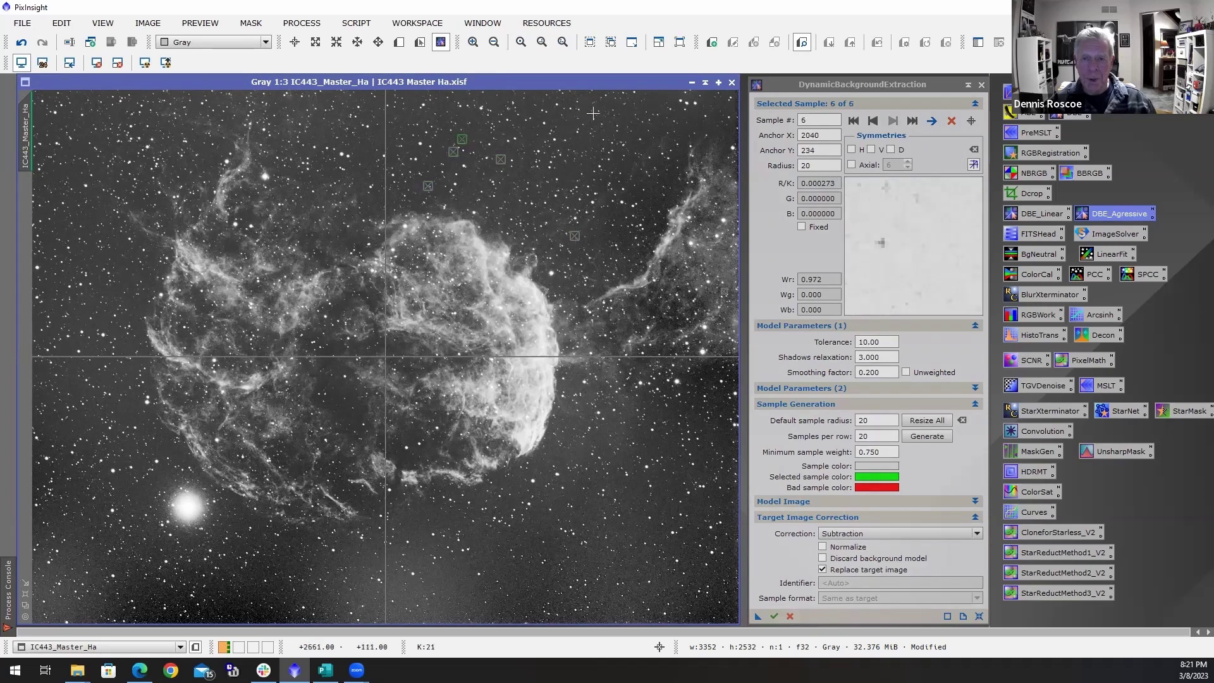
Add five background samples in the image's upper right sky, between about X 2568, Y 186 and X 2949, Y 51
{"action": "left_click", "coordinate": [576, 140]}
{"action": "left_click", "coordinate": [573, 129]}
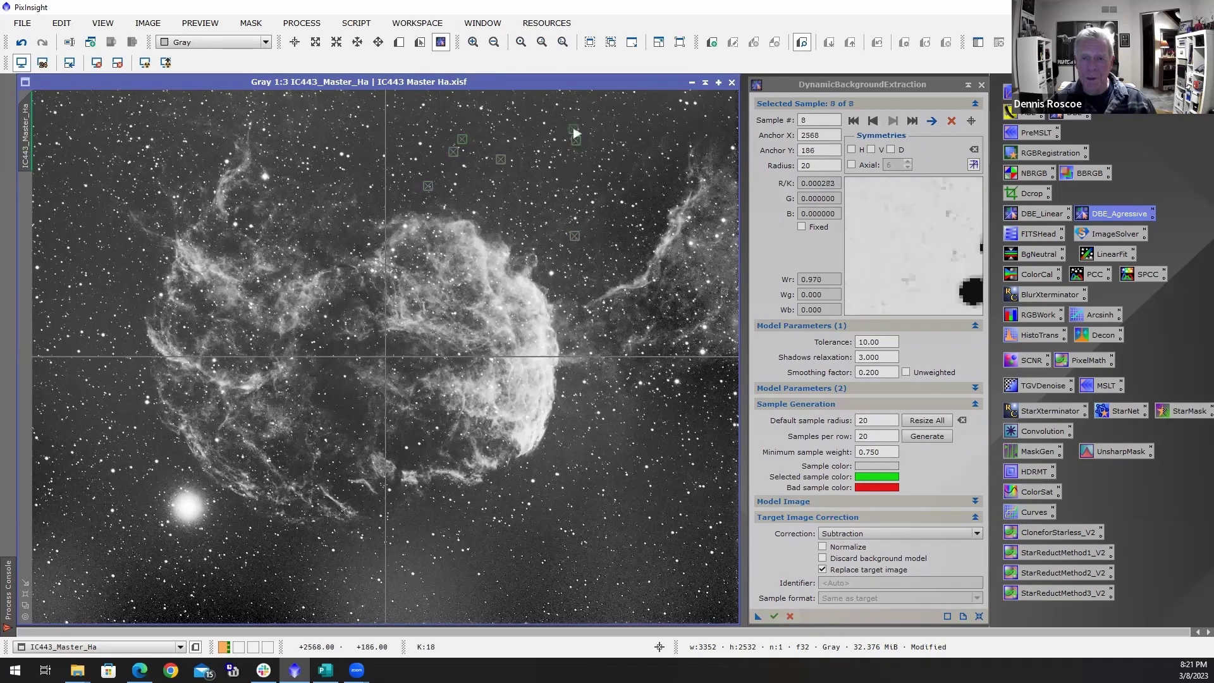
{"action": "left_click", "coordinate": [655, 127]}
{"action": "left_click", "coordinate": [649, 143]}
{"action": "left_click", "coordinate": [654, 100]}
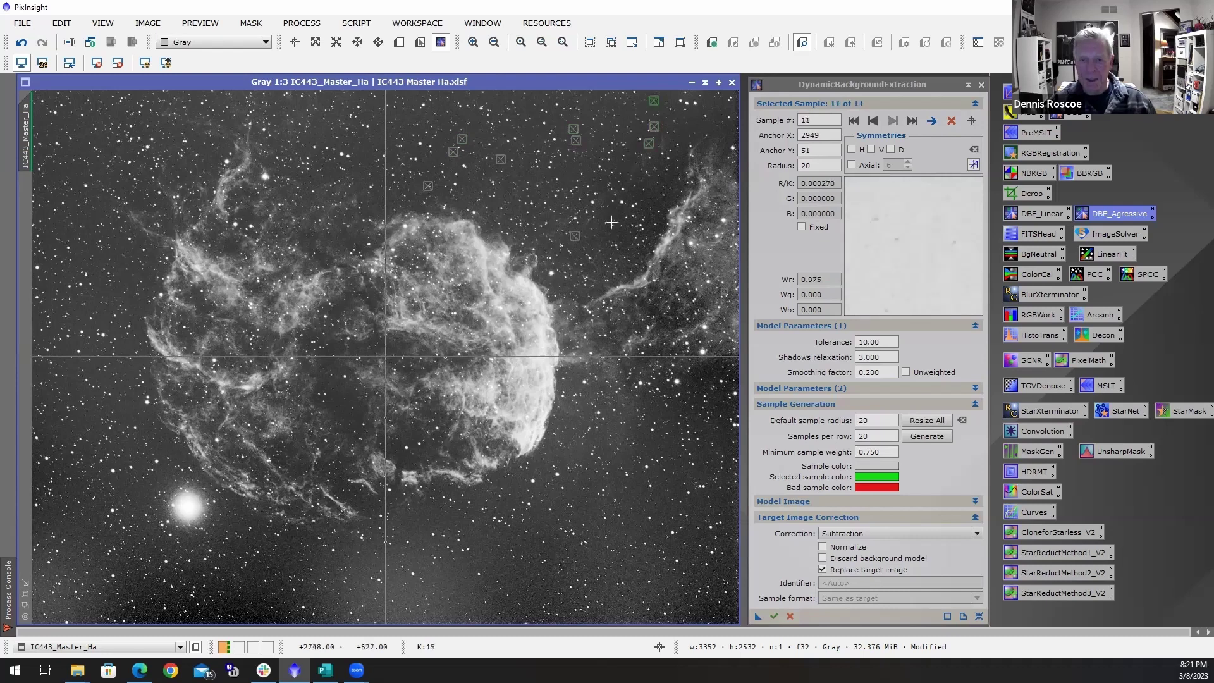
Add two samples beside the right-hand filament near X 2760, Y 594 and two just above the shell near X 2040, Y 504
{"action": "left_click", "coordinate": [598, 245]}
{"action": "left_click", "coordinate": [613, 215]}
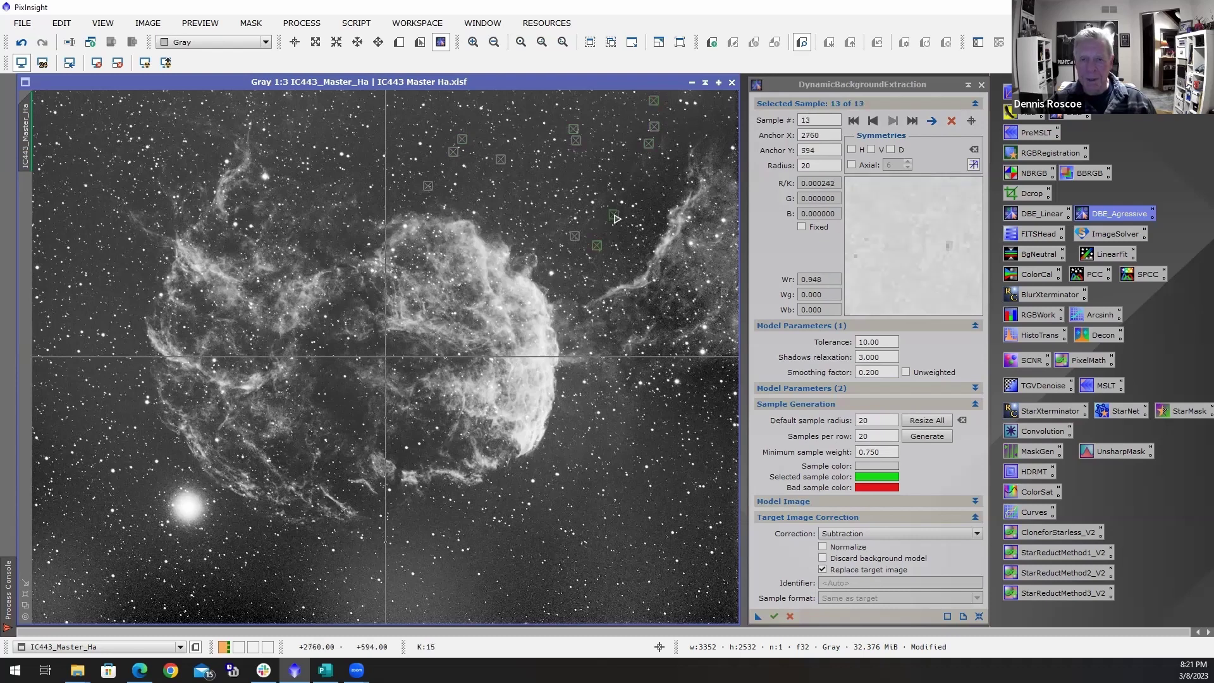
{"action": "left_click", "coordinate": [466, 185]}
{"action": "left_click", "coordinate": [462, 196]}
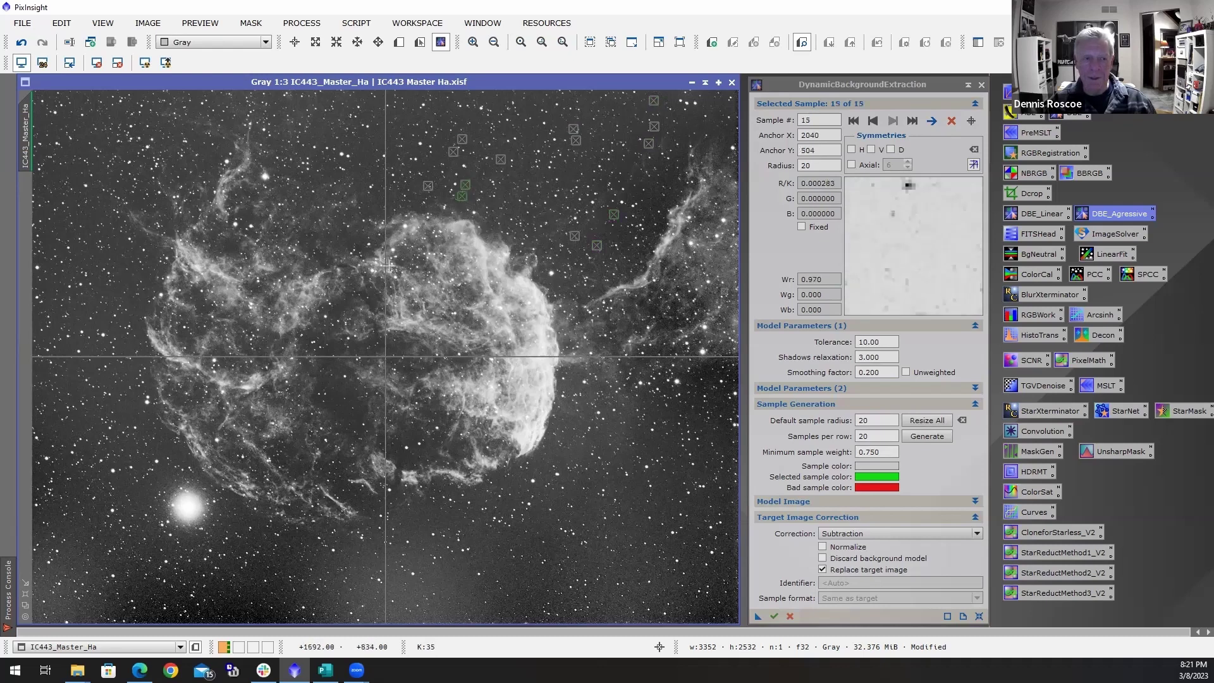
Add nine background samples down the image's left side, starting in the upper left sky and ending near X 225, Y 1590
{"action": "left_click", "coordinate": [136, 132]}
{"action": "left_click", "coordinate": [86, 226]}
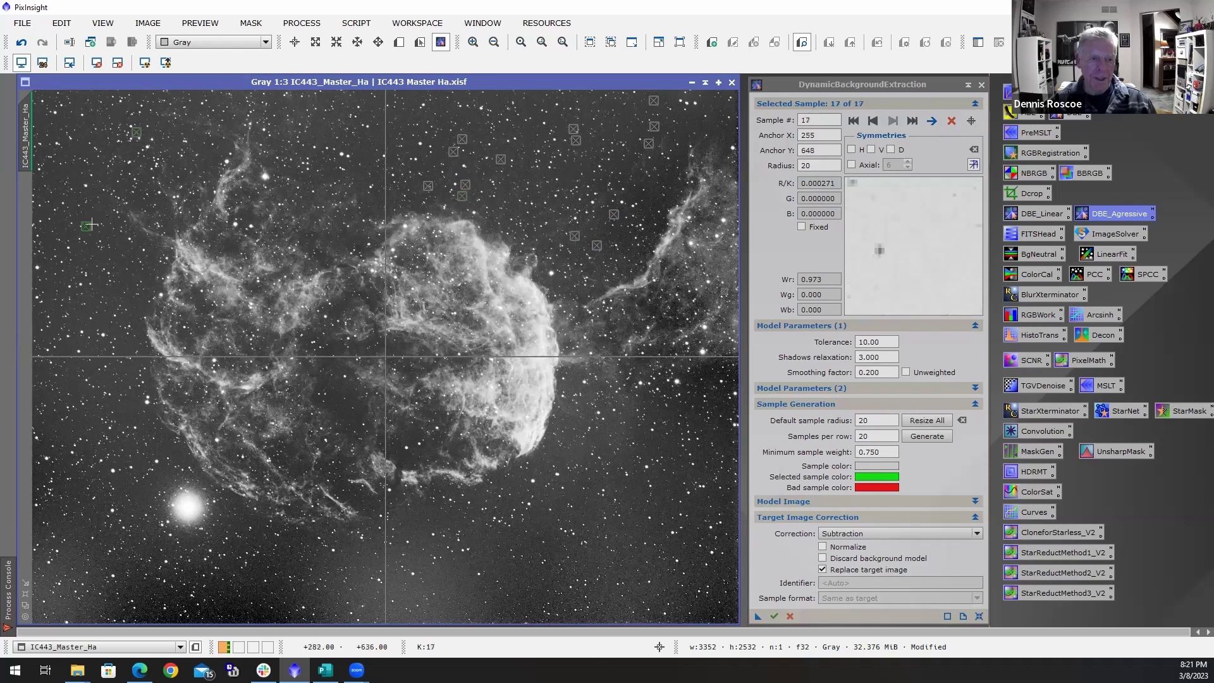
{"action": "left_click", "coordinate": [98, 261]}
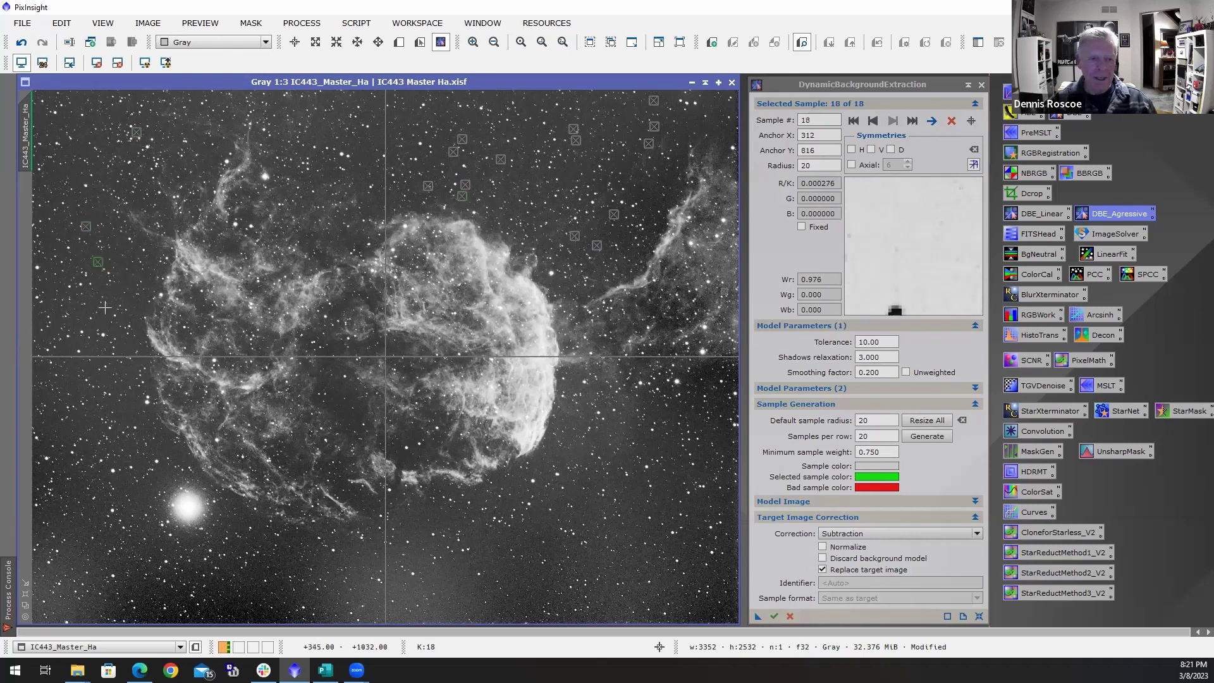
{"action": "left_click", "coordinate": [89, 314]}
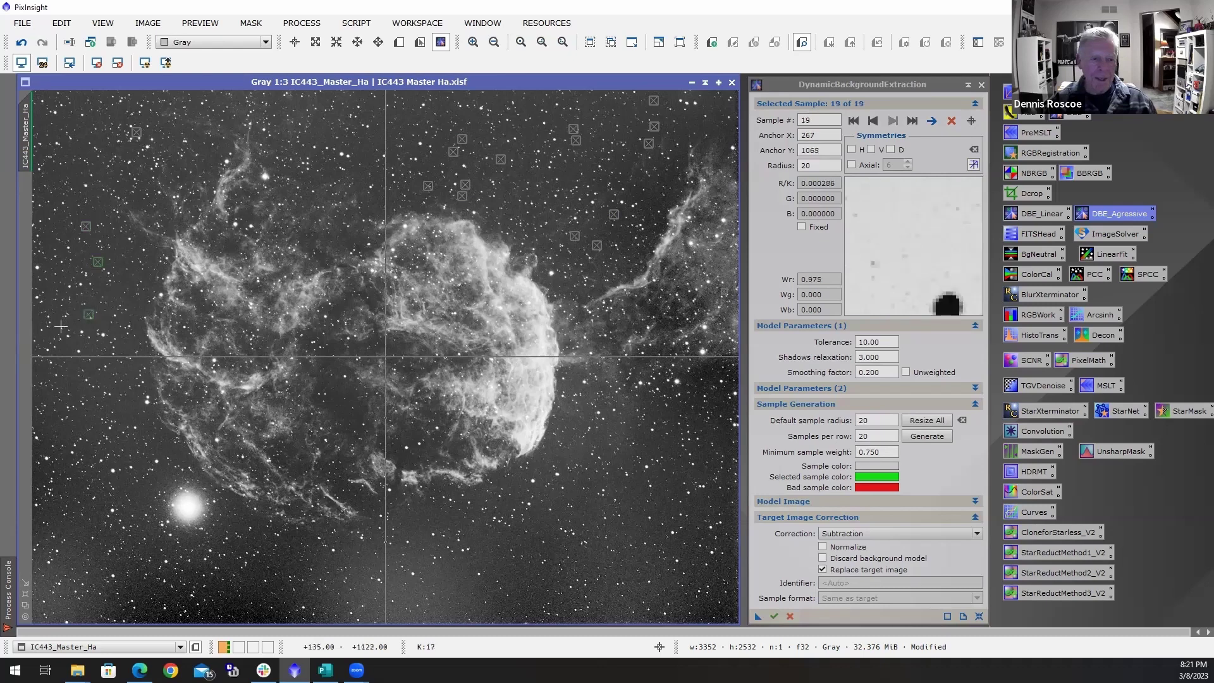
{"action": "left_click", "coordinate": [120, 263]}
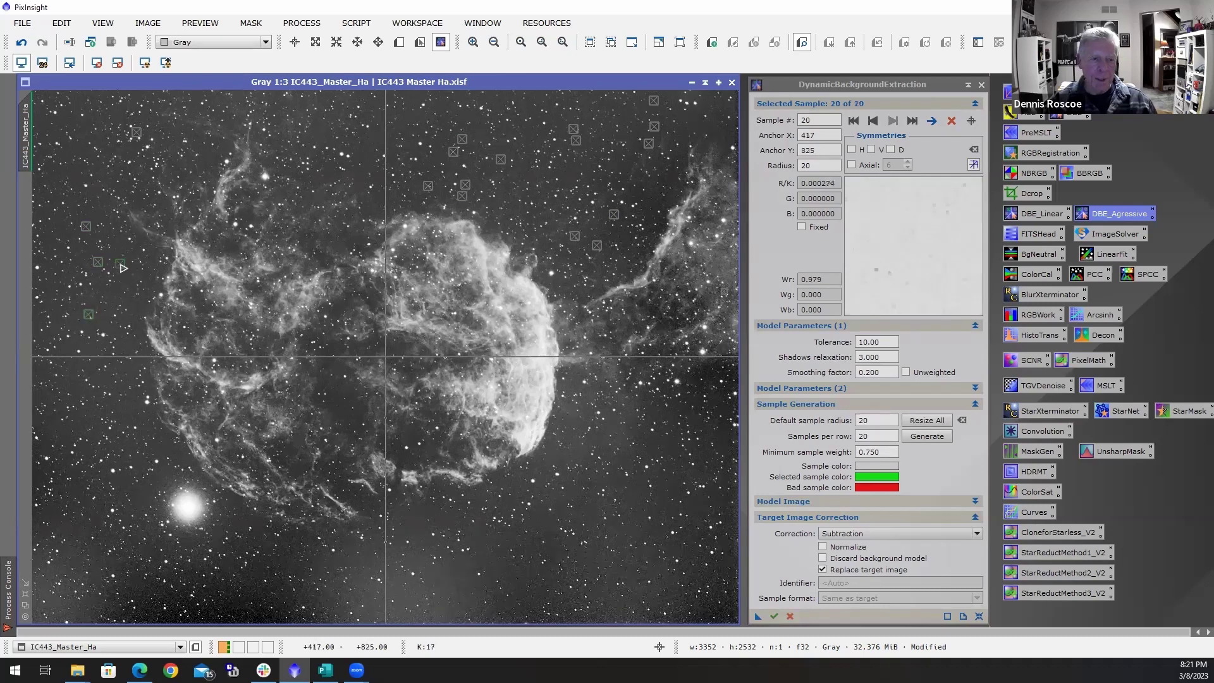
{"action": "left_click", "coordinate": [48, 242]}
{"action": "left_click", "coordinate": [59, 219]}
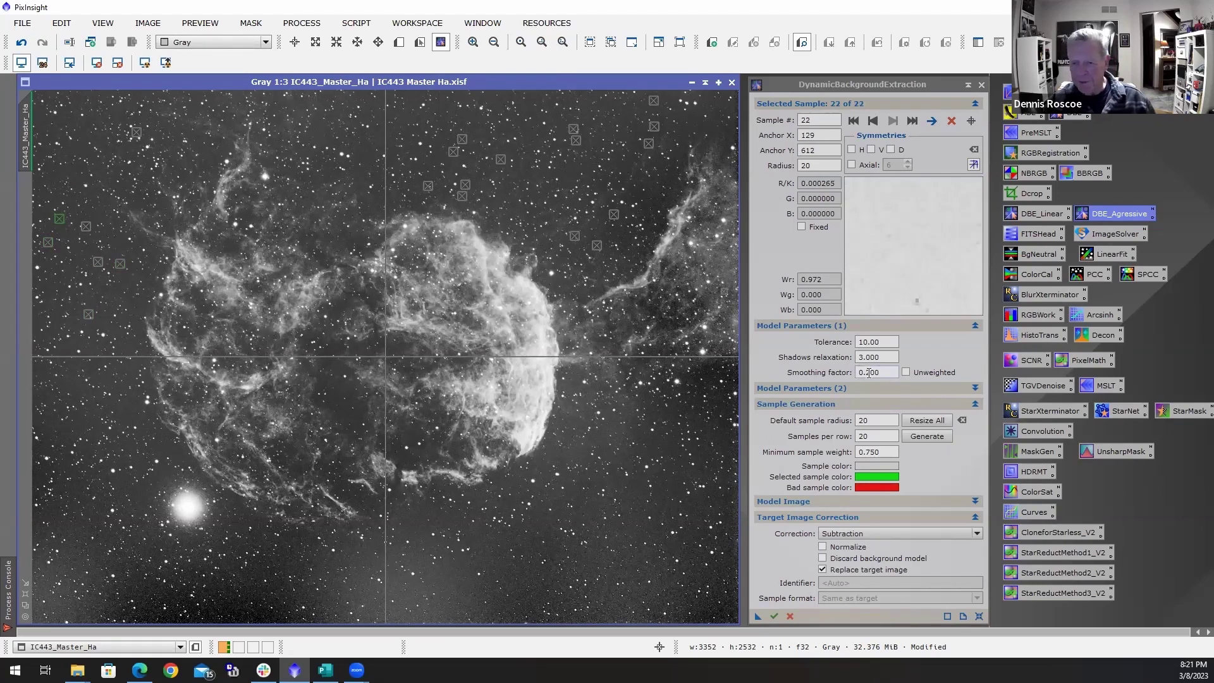
{"action": "left_click", "coordinate": [128, 409]}
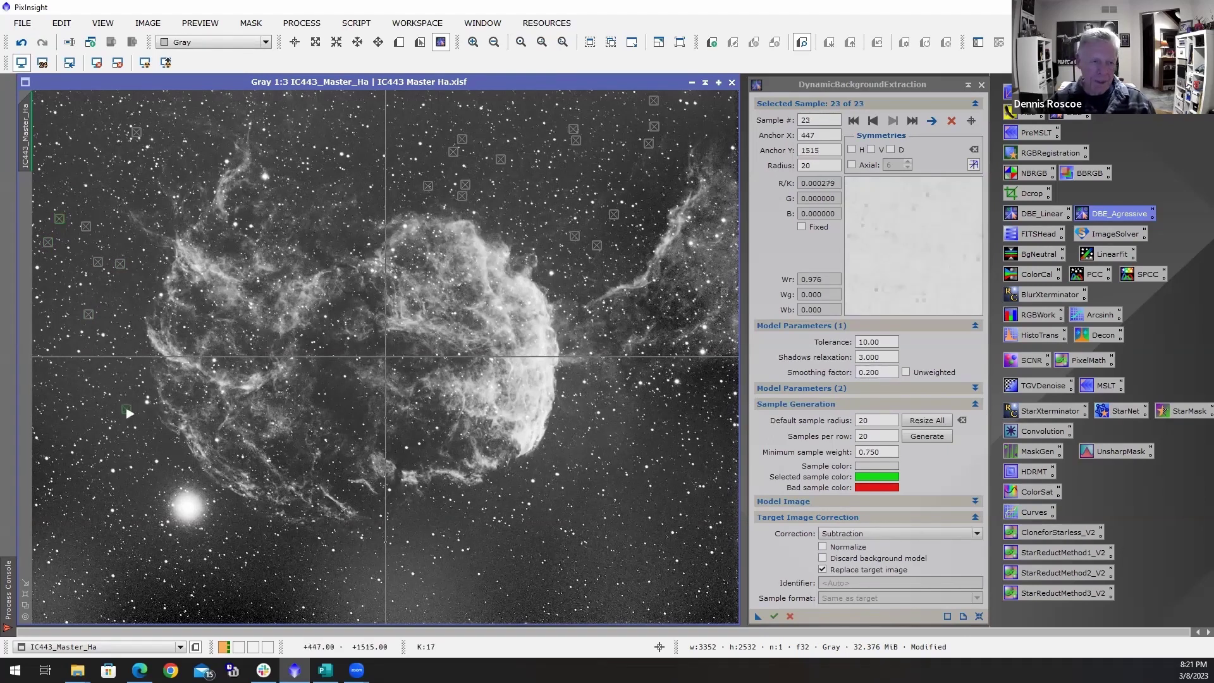
{"action": "left_click", "coordinate": [79, 425]}
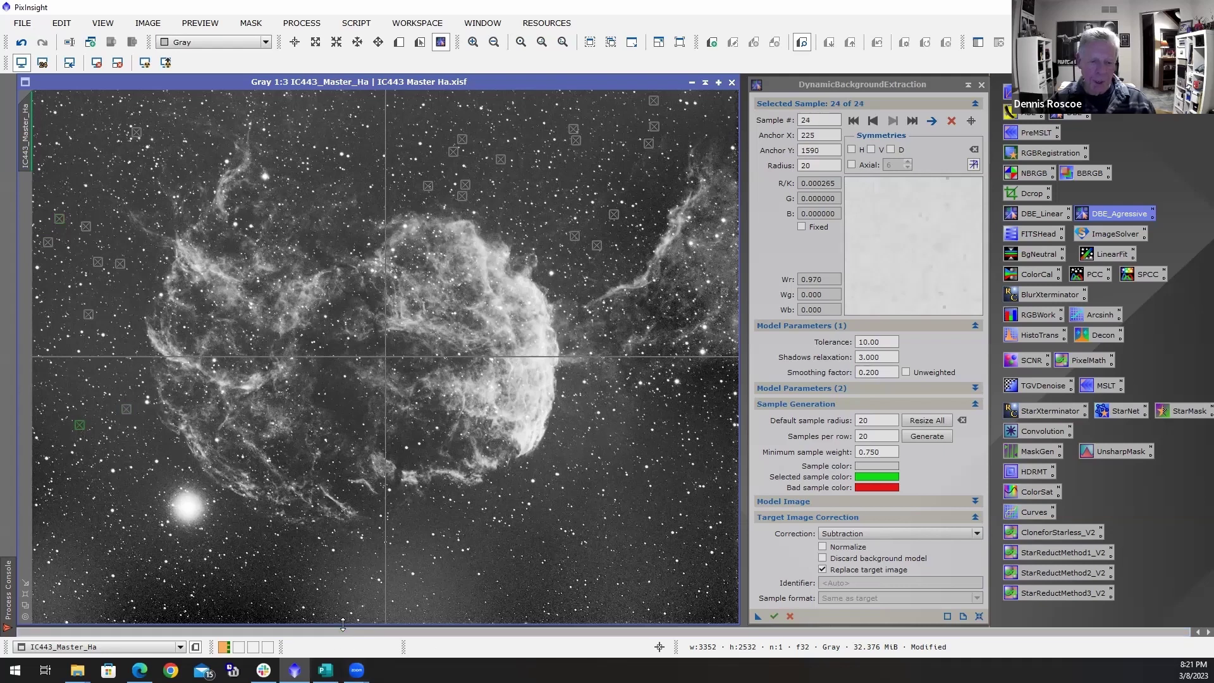
Add seven samples at the image's bottom centre around X 1581, Y 2376, and one at the lower left edge near X 20, Y 2370
{"action": "left_click", "coordinate": [332, 597]}
{"action": "left_click", "coordinate": [366, 591]}
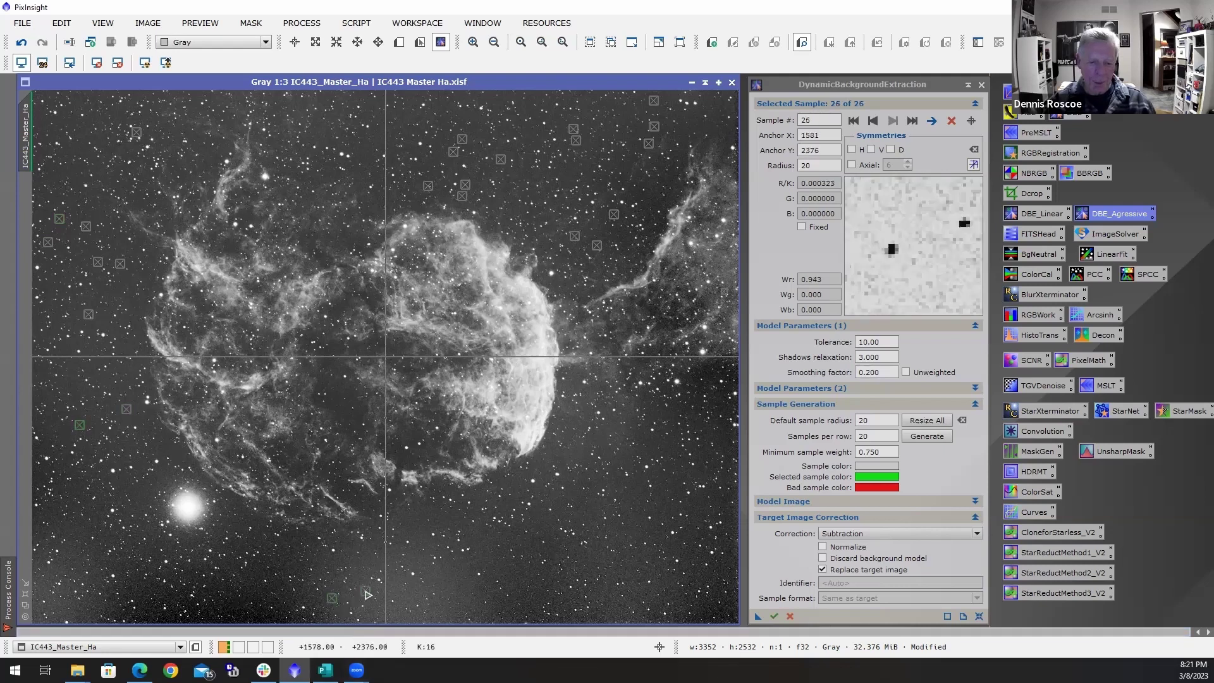
{"action": "left_click", "coordinate": [364, 572]}
{"action": "left_click", "coordinate": [366, 556]}
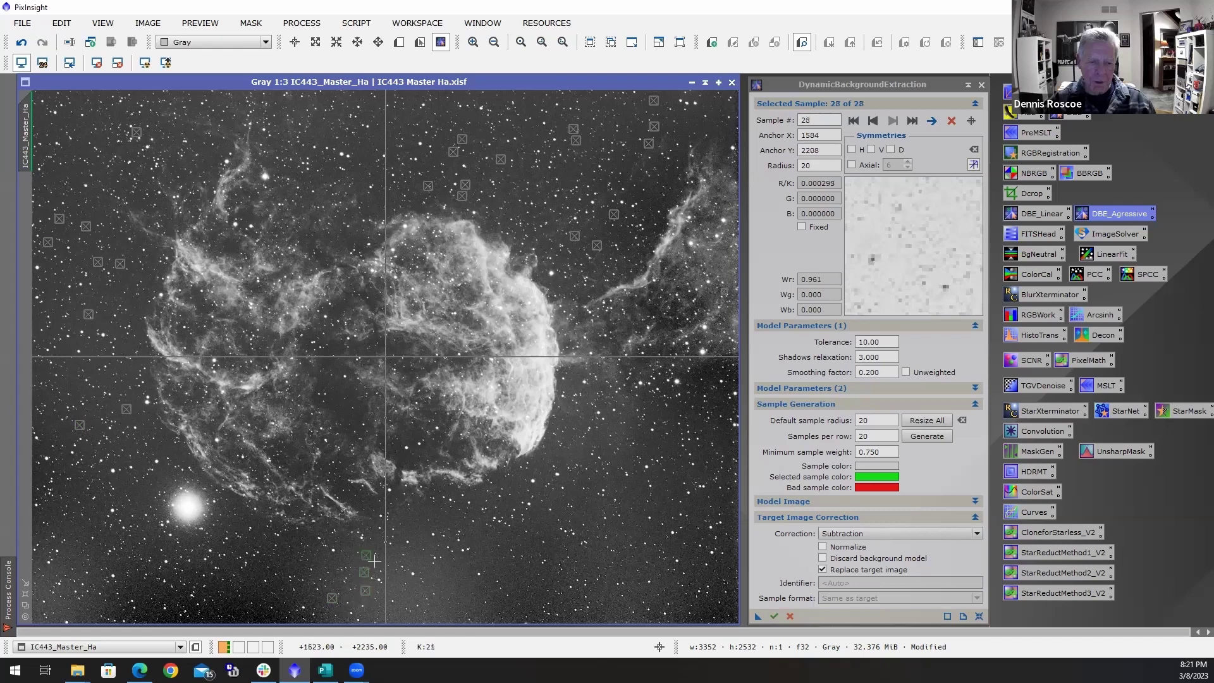
{"action": "left_click", "coordinate": [398, 589]}
{"action": "left_click", "coordinate": [412, 593]}
{"action": "left_click", "coordinate": [397, 573]}
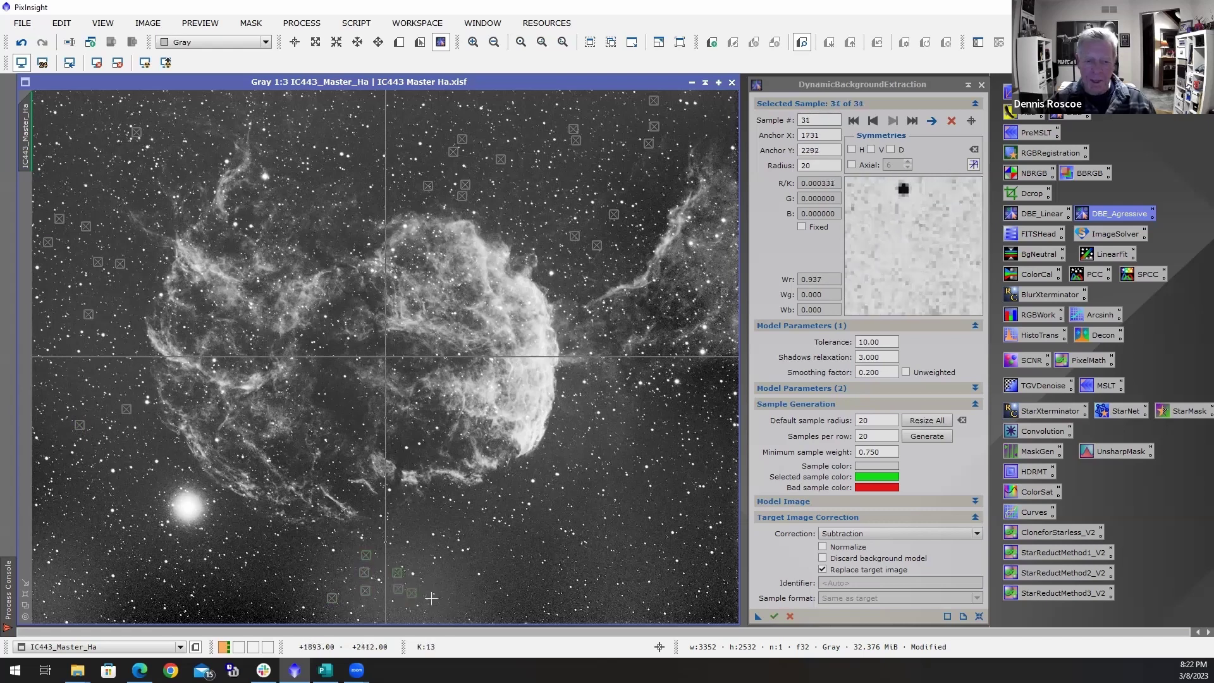
{"action": "left_click", "coordinate": [37, 589]}
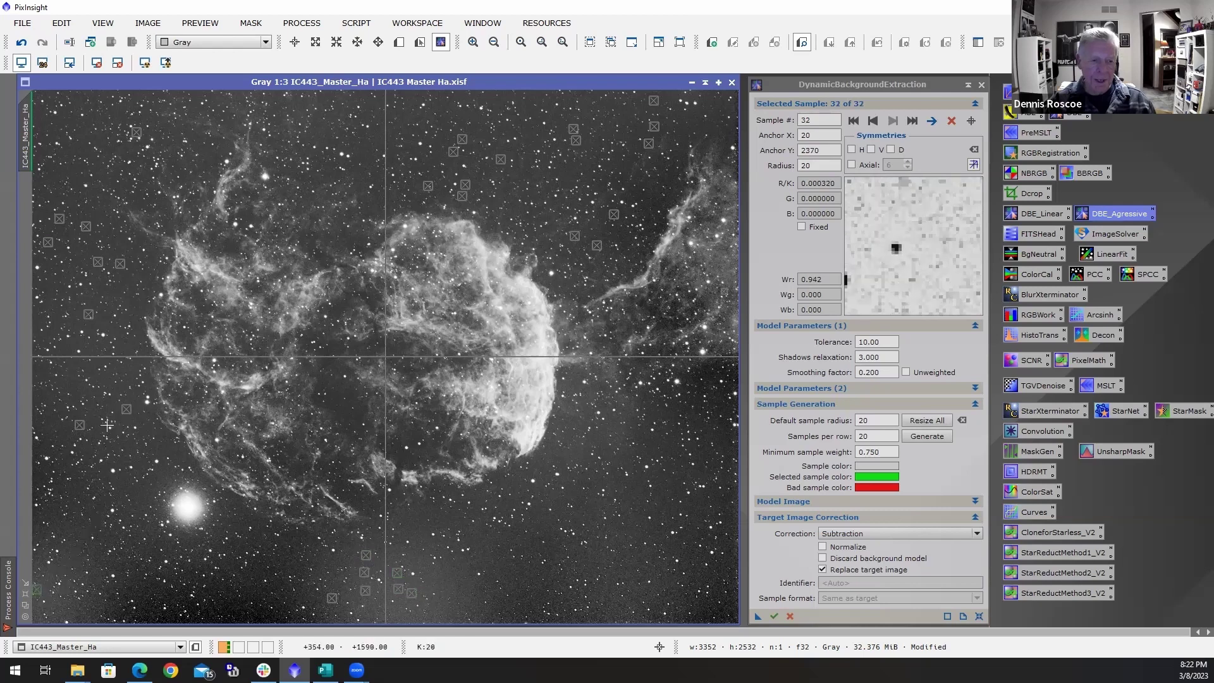
Place five samples in the dark gaps inside the nebula, including points near X 1434, Y 1449 and X 1458, Y 1032
{"action": "left_click", "coordinate": [335, 395]}
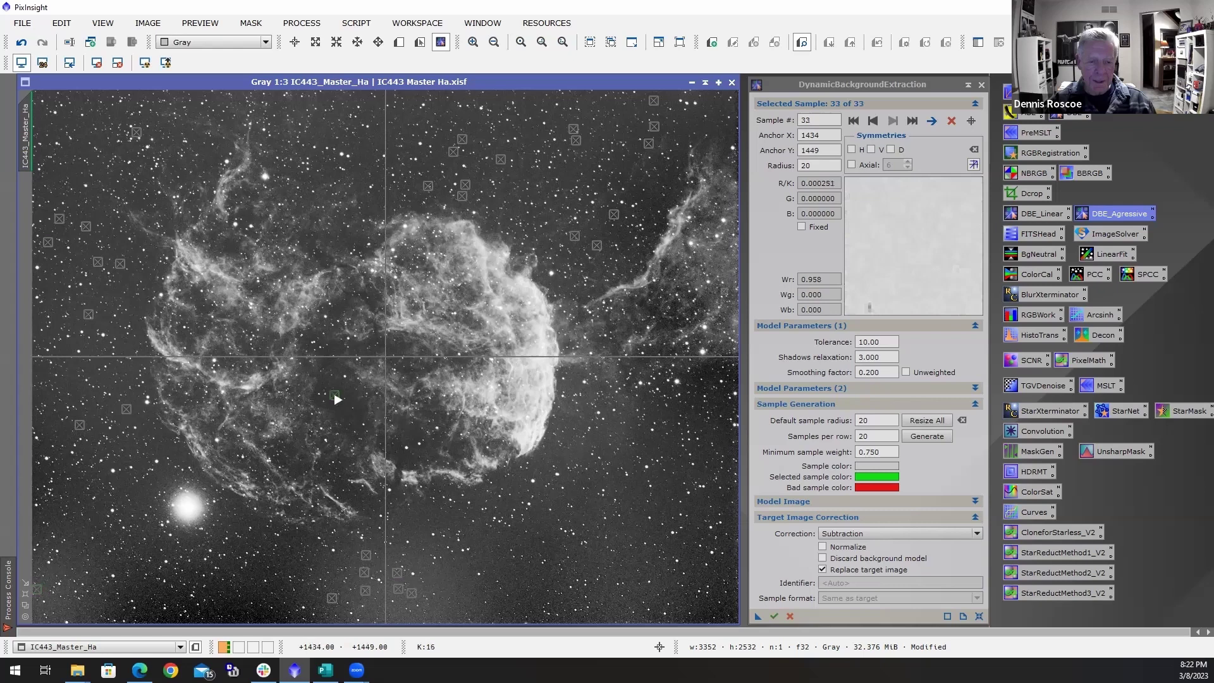
{"action": "left_click", "coordinate": [357, 418]}
{"action": "left_click", "coordinate": [343, 410]}
{"action": "left_click", "coordinate": [339, 308]}
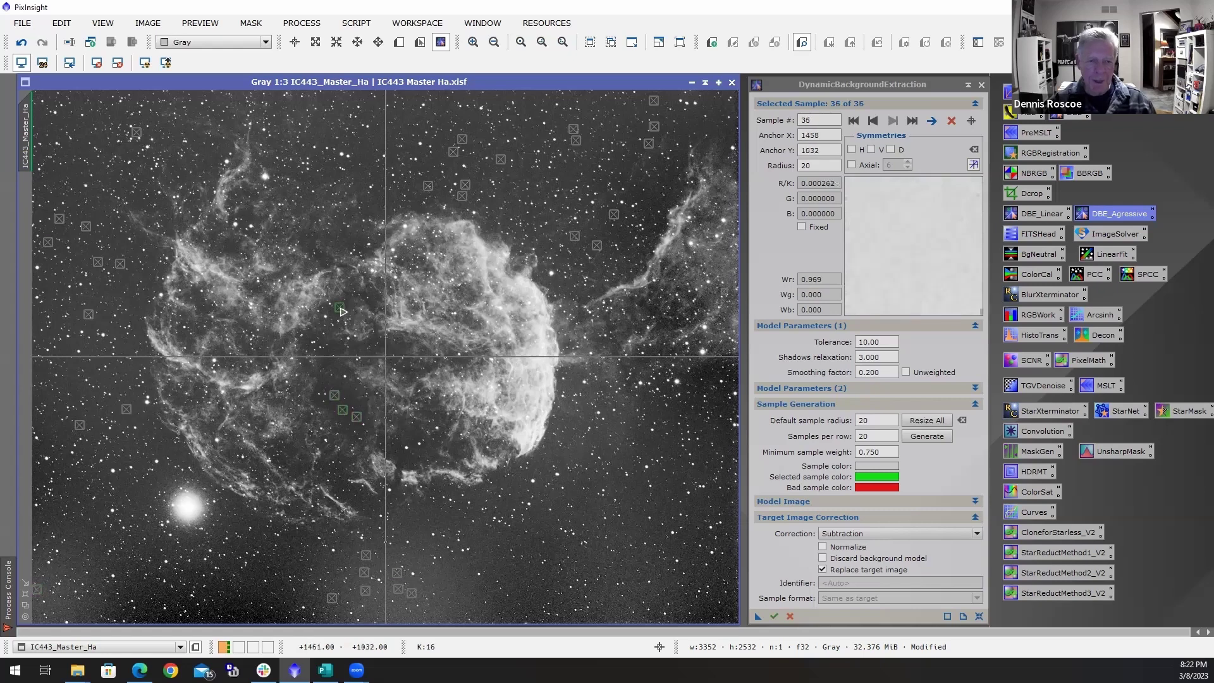
{"action": "left_click", "coordinate": [183, 335]}
Add nine background samples in the sky below the bright shell, right of the image's bottom centre, finishing near X 2073, Y 2286
{"action": "left_click", "coordinate": [542, 532]}
{"action": "left_click", "coordinate": [517, 568]}
{"action": "left_click", "coordinate": [514, 584]}
{"action": "left_click", "coordinate": [506, 557]}
{"action": "left_click", "coordinate": [477, 540]}
{"action": "left_click", "coordinate": [446, 582]}
{"action": "left_click", "coordinate": [449, 601]}
{"action": "left_click", "coordinate": [468, 593]}
{"action": "left_click", "coordinate": [469, 572]}
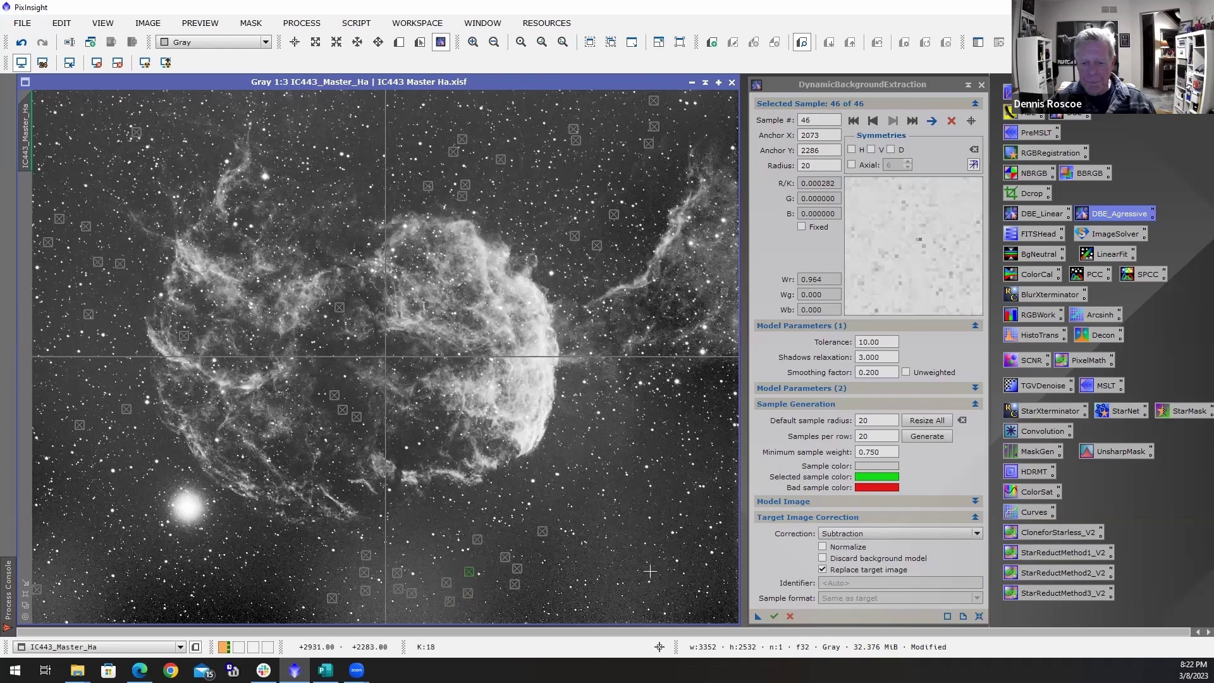
Add five samples in the lower right sky between X 2811, Y 2319 and X 2868, Y 2061, and one beside the right-hand filament near X 2850, Y 501
{"action": "left_click", "coordinate": [625, 579]}
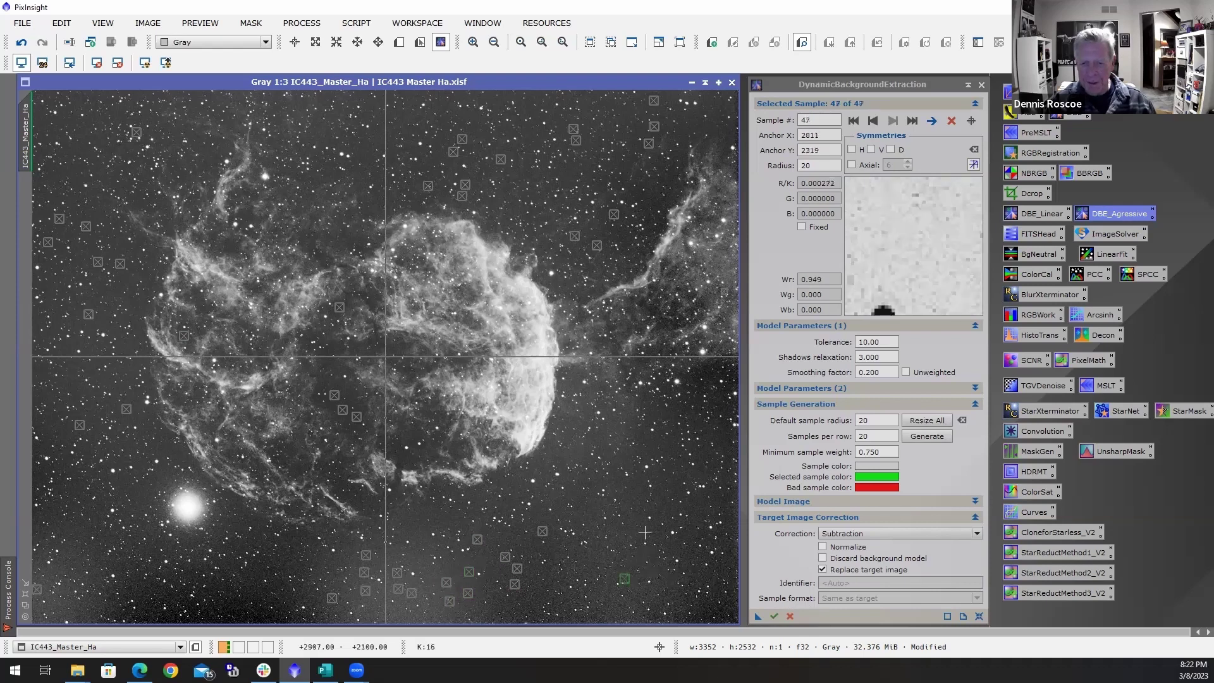
{"action": "left_click", "coordinate": [664, 487]}
{"action": "left_click", "coordinate": [640, 490]}
{"action": "left_click", "coordinate": [633, 506]}
{"action": "left_click", "coordinate": [637, 524]}
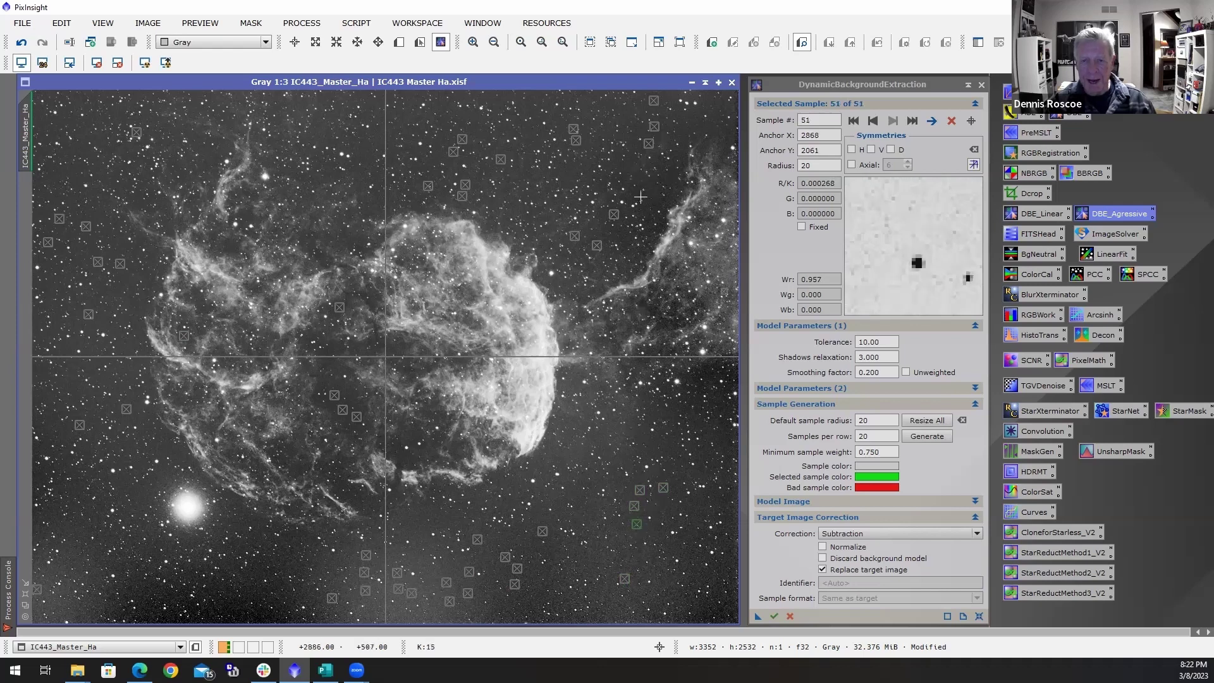
{"action": "left_click", "coordinate": [633, 196]}
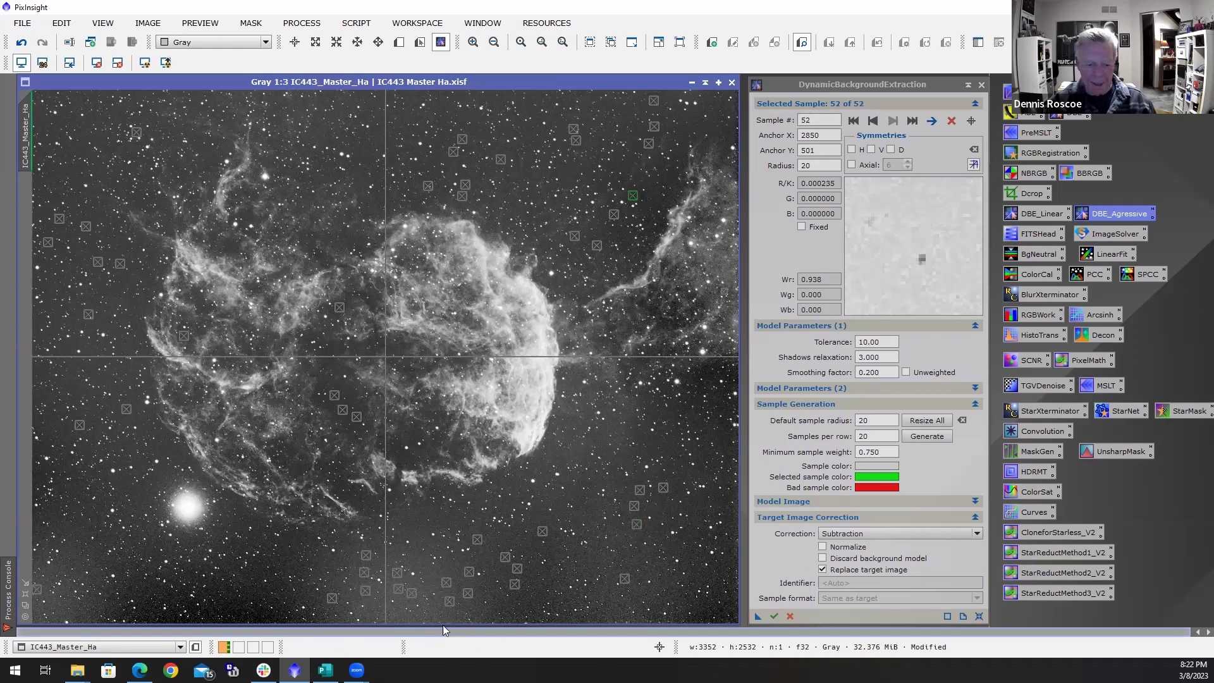
Fill gaps at the image's bottom centre with four more samples around X 1836, Y 2232 and along the lower edge
{"action": "left_click", "coordinate": [395, 619]}
{"action": "left_click", "coordinate": [439, 579]}
{"action": "left_click", "coordinate": [419, 561]}
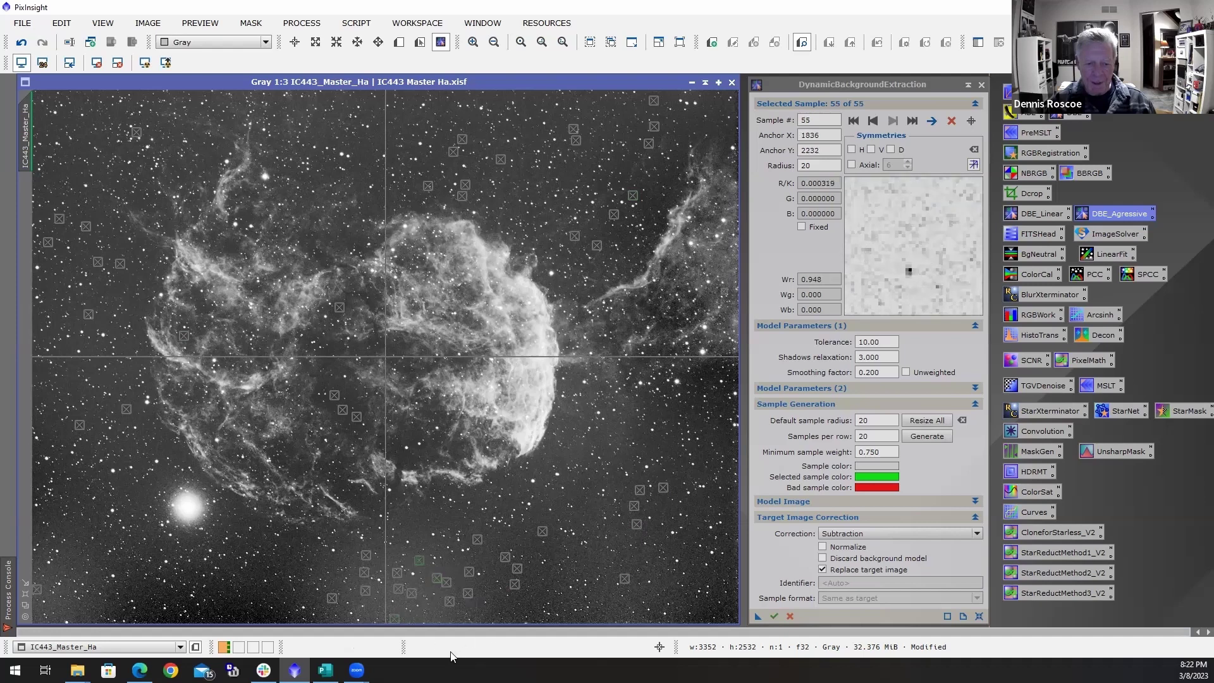
{"action": "left_click", "coordinate": [438, 615]}
Add seven background samples in the image's bottom left corner, including points near X 33, Y 2484 and X 204, Y 2301
{"action": "left_click", "coordinate": [76, 614]}
{"action": "left_click", "coordinate": [66, 605]}
{"action": "left_click", "coordinate": [40, 613]}
{"action": "left_click", "coordinate": [52, 608]}
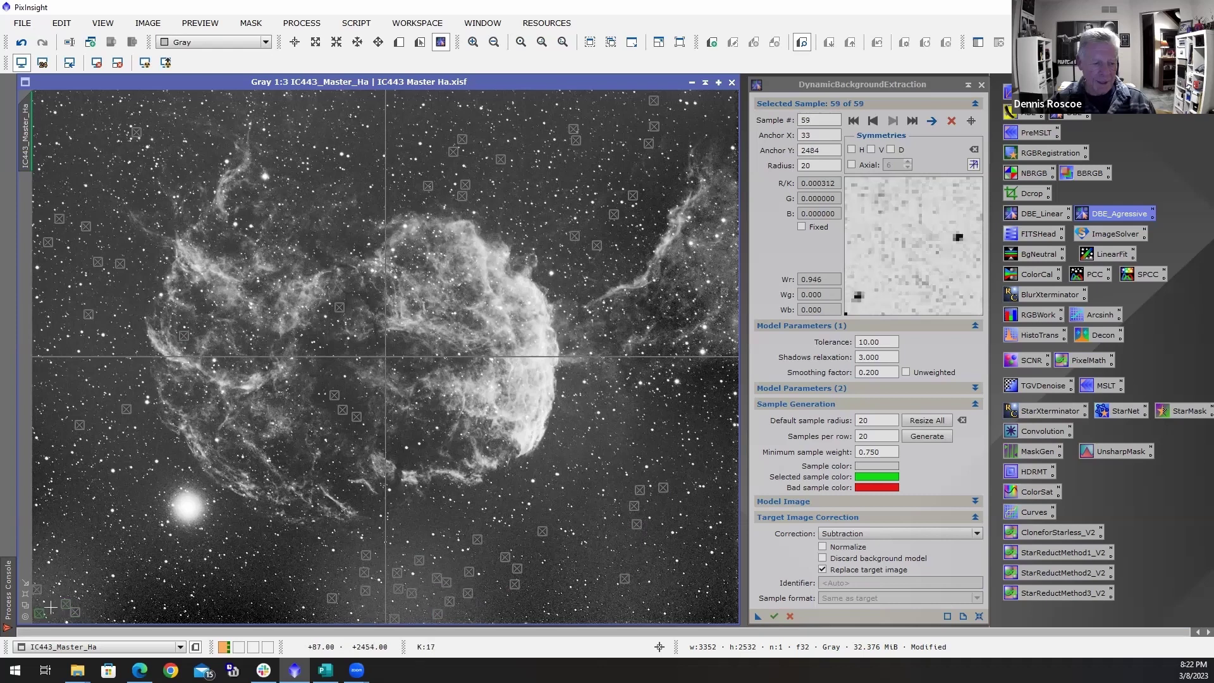
{"action": "left_click", "coordinate": [90, 609]}
{"action": "left_click", "coordinate": [61, 591]}
{"action": "left_click", "coordinate": [75, 574]}
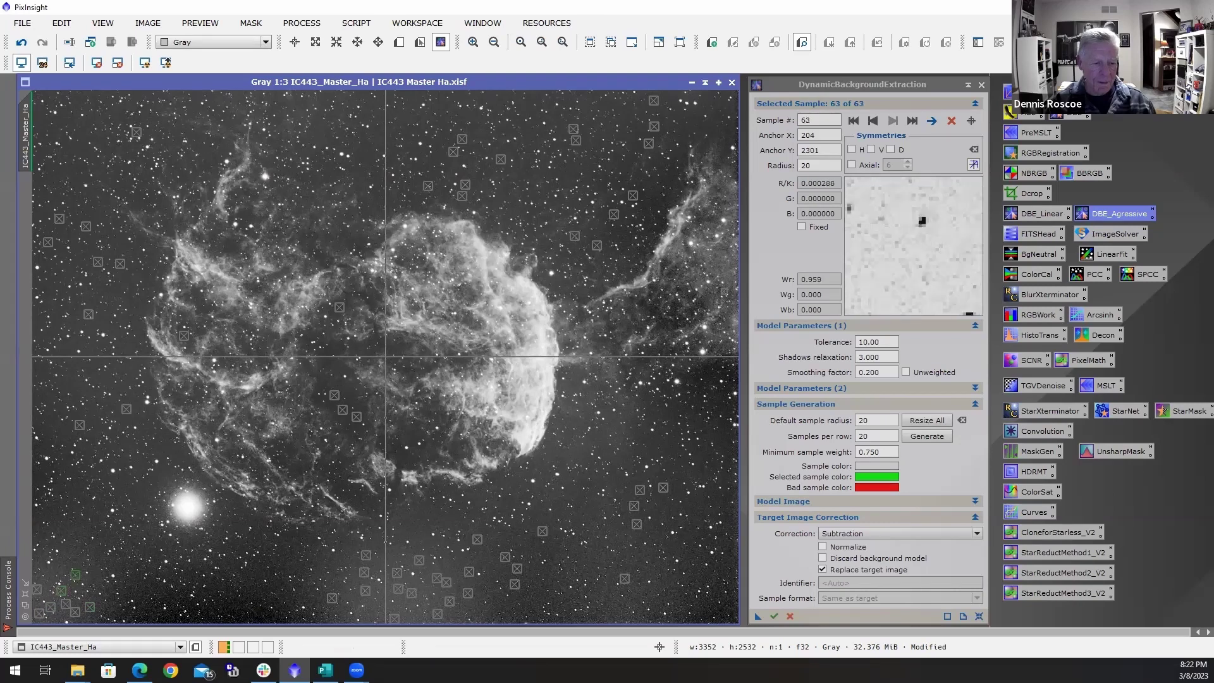
Add six background samples toward the image's bottom right corner, including points near X 2853, Y 2430, X 2817, Y 2493 and X 2979, Y 2451
{"action": "left_click", "coordinate": [634, 603]}
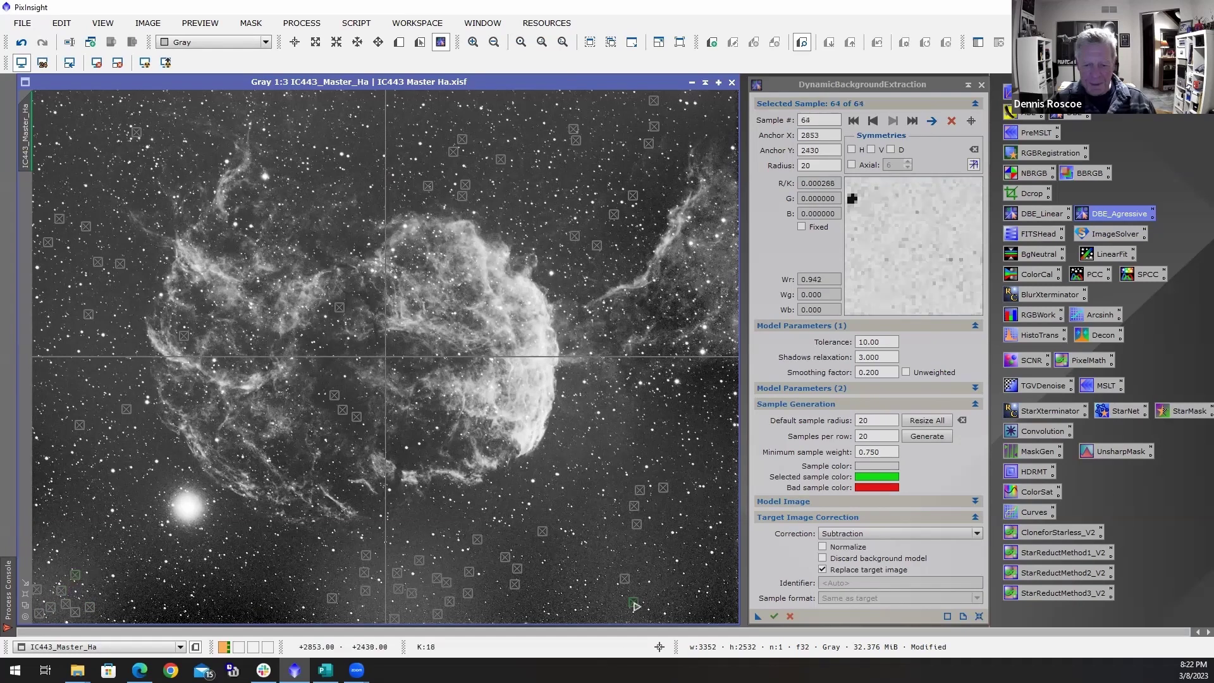
{"action": "left_click", "coordinate": [648, 592]}
{"action": "left_click", "coordinate": [626, 616]}
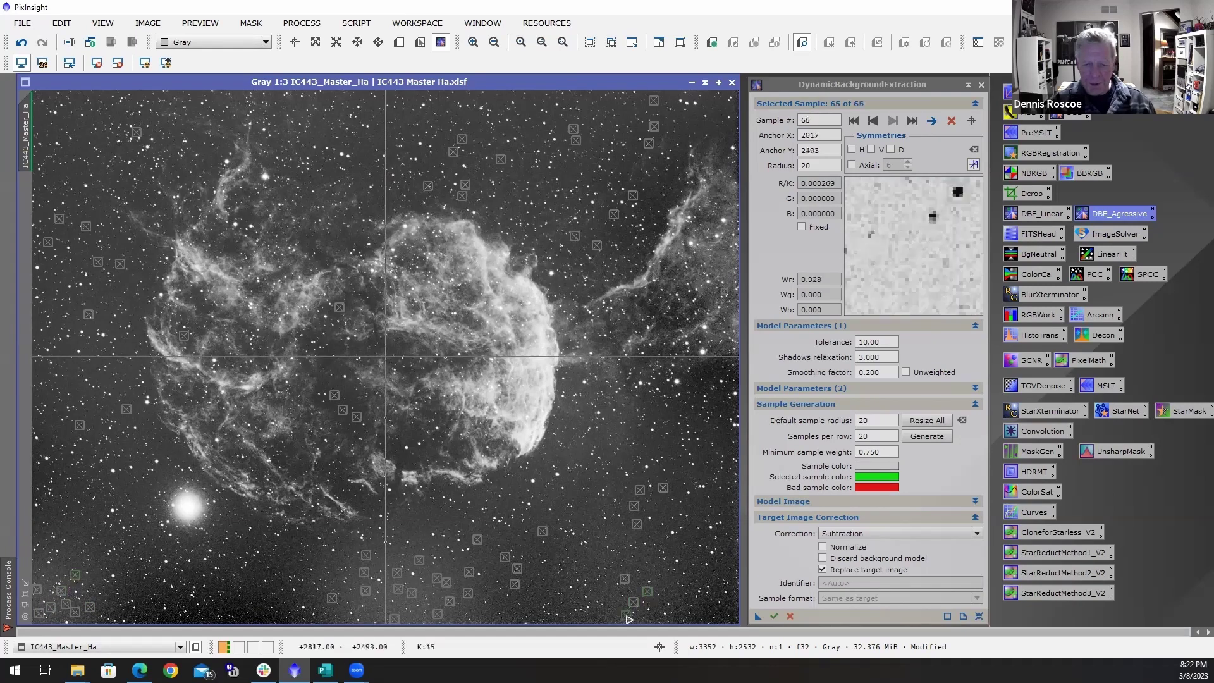
{"action": "left_click", "coordinate": [677, 598]}
{"action": "left_click", "coordinate": [661, 571]}
{"action": "left_click", "coordinate": [663, 609]}
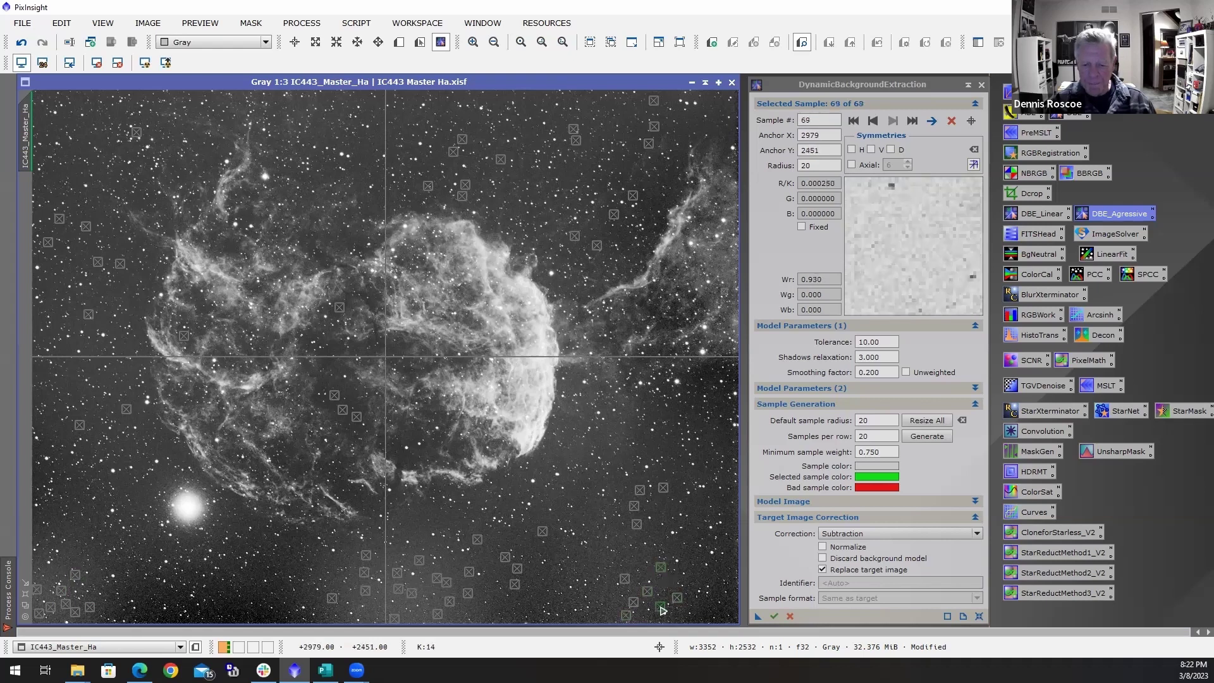
Place three more lower right samples near X 3171, Y 2334, X 3135, Y 1965 and X 2463, Y 2193
{"action": "left_click", "coordinate": [701, 582]}
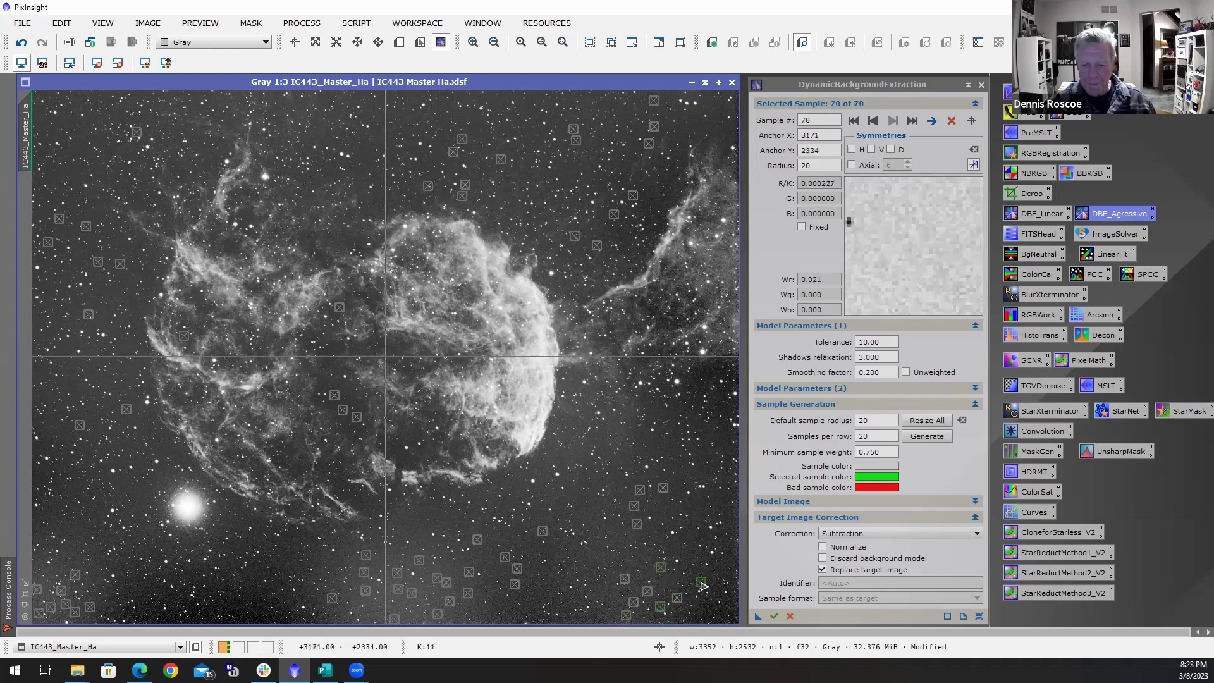
{"action": "left_click", "coordinate": [691, 504]}
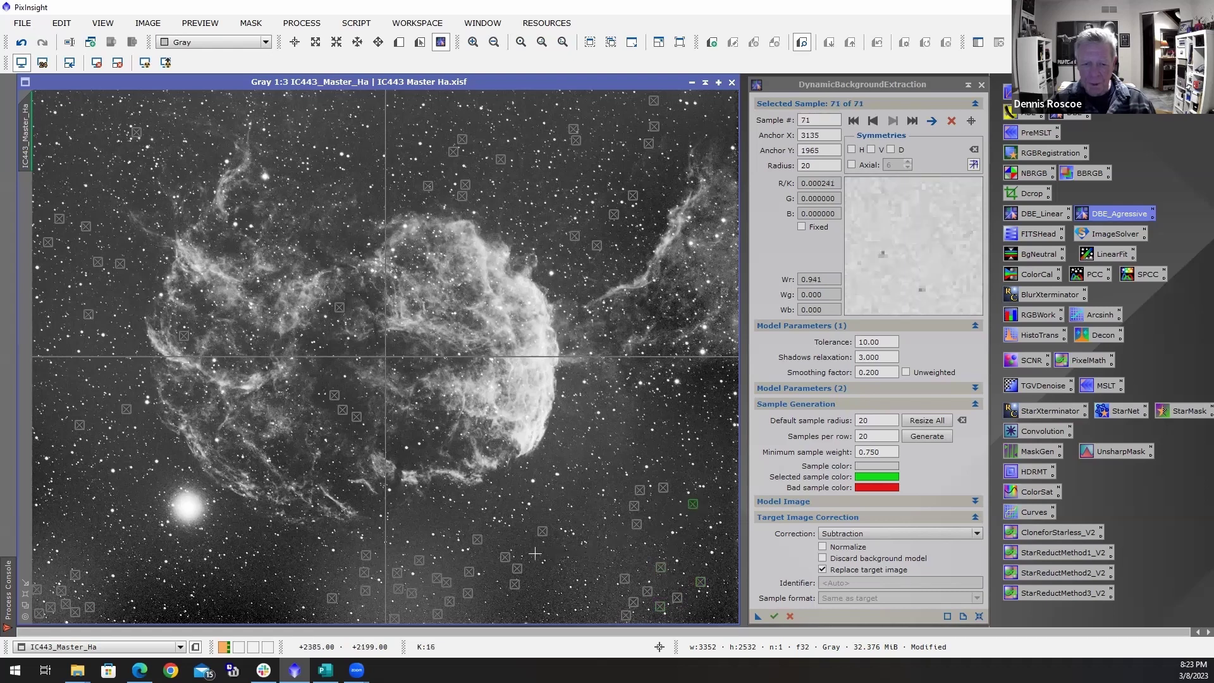
{"action": "left_click", "coordinate": [552, 553]}
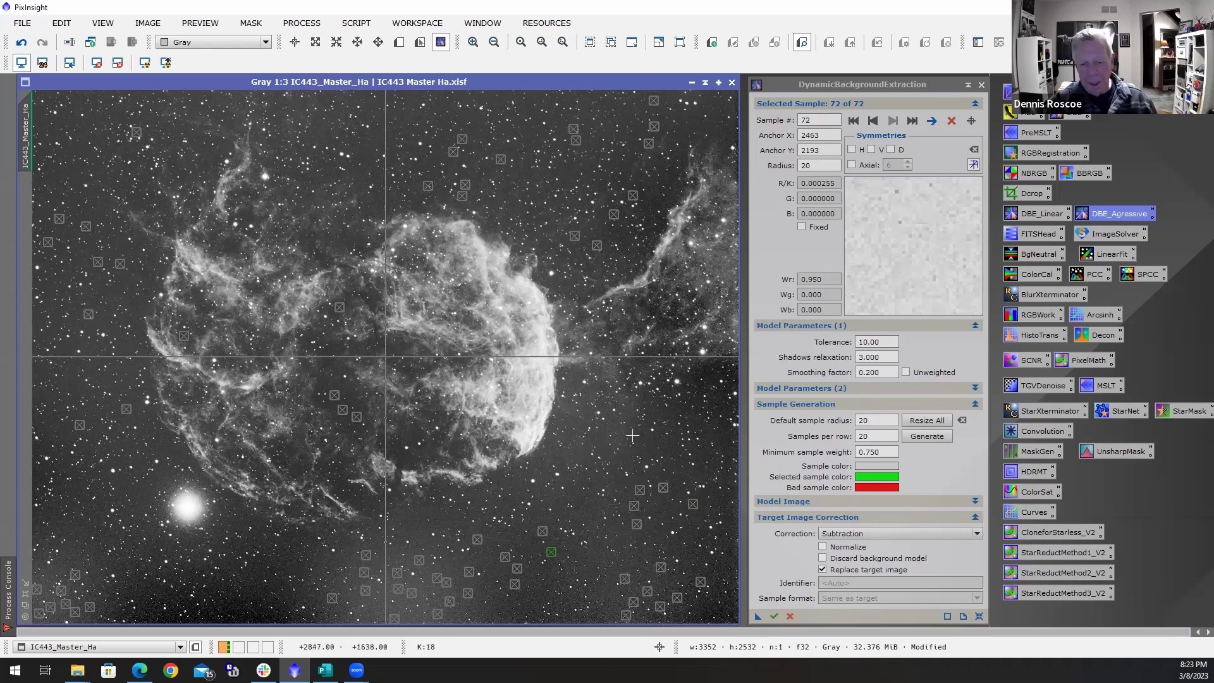
Add five background samples around the nebula's rim, including points near X 2319, Y 1860, X 2472, Y 1680, X 2979, Y 537 and X 1614, Y 558
{"action": "left_click", "coordinate": [433, 518]}
{"action": "left_click", "coordinate": [522, 482]}
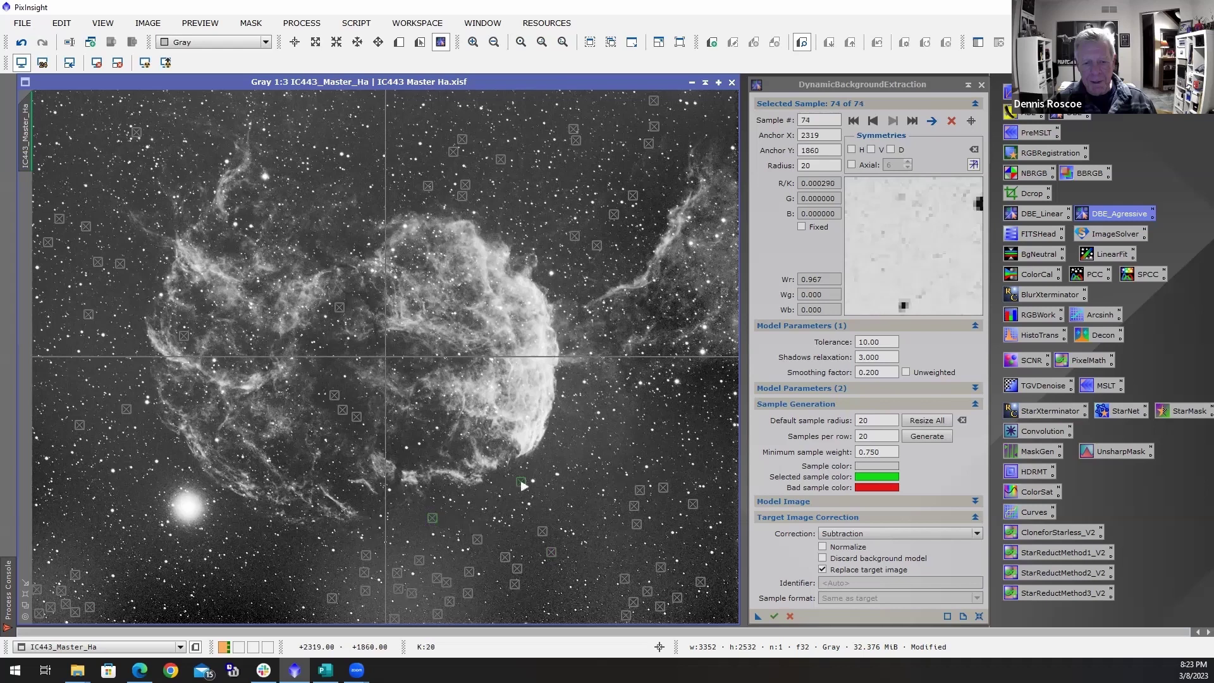
{"action": "left_click", "coordinate": [554, 444]}
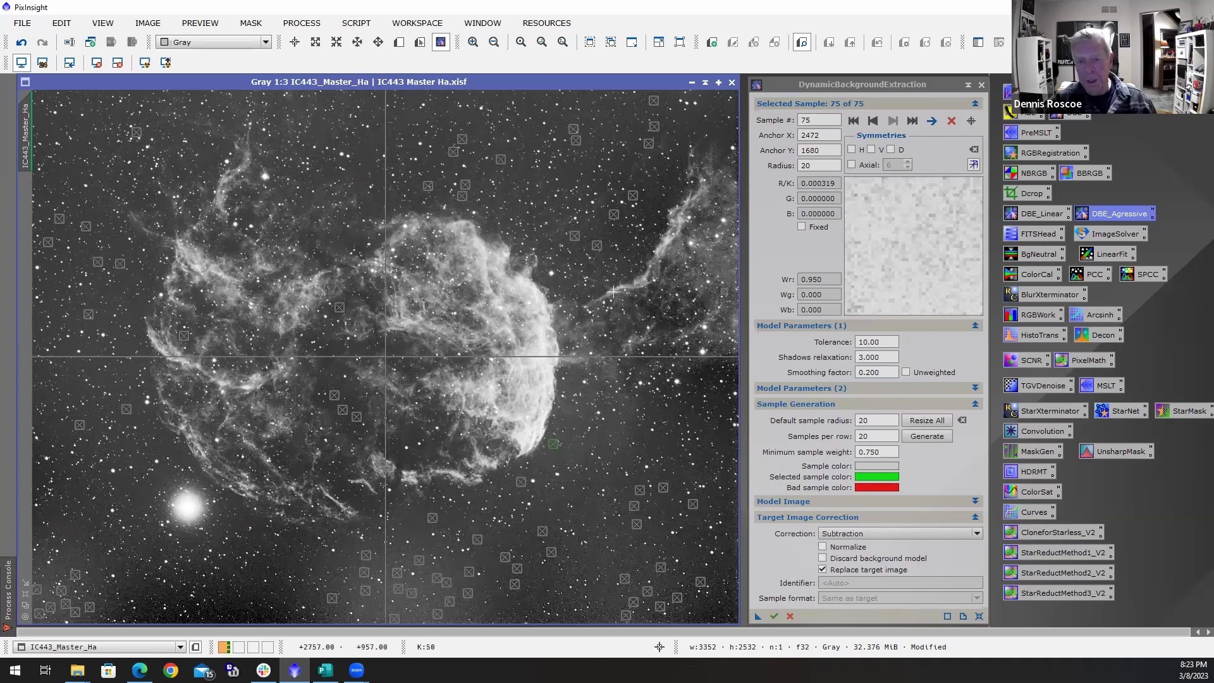
{"action": "left_click", "coordinate": [660, 203]}
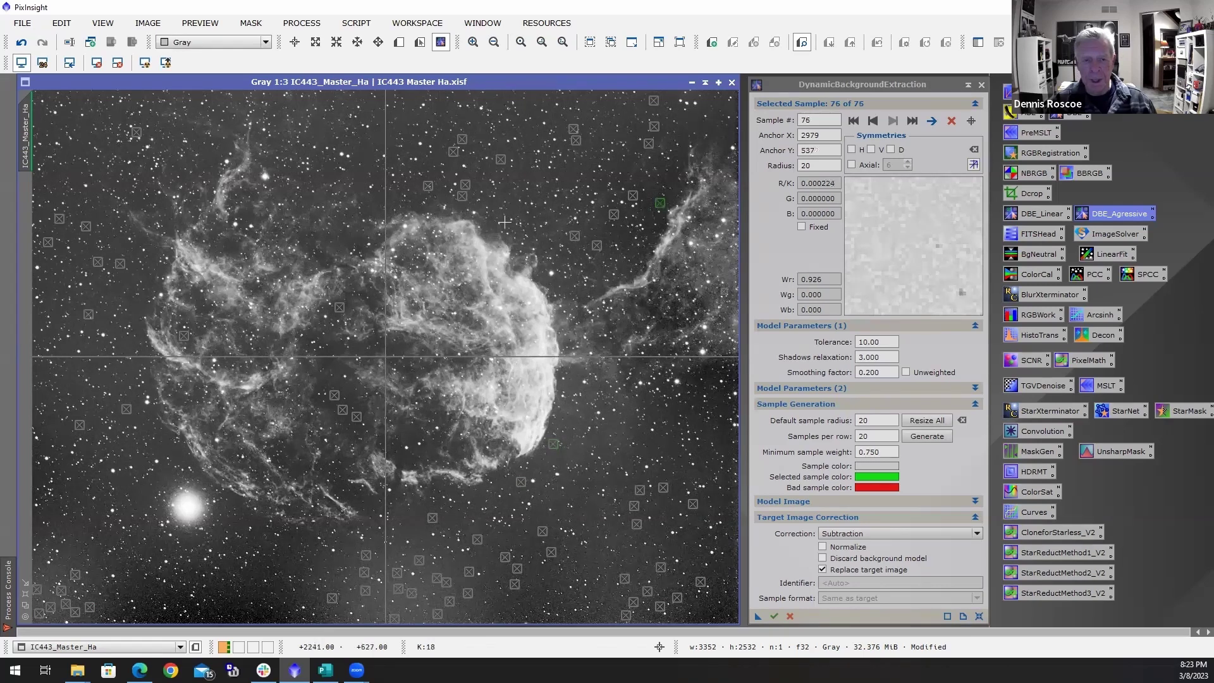
{"action": "left_click", "coordinate": [371, 207]}
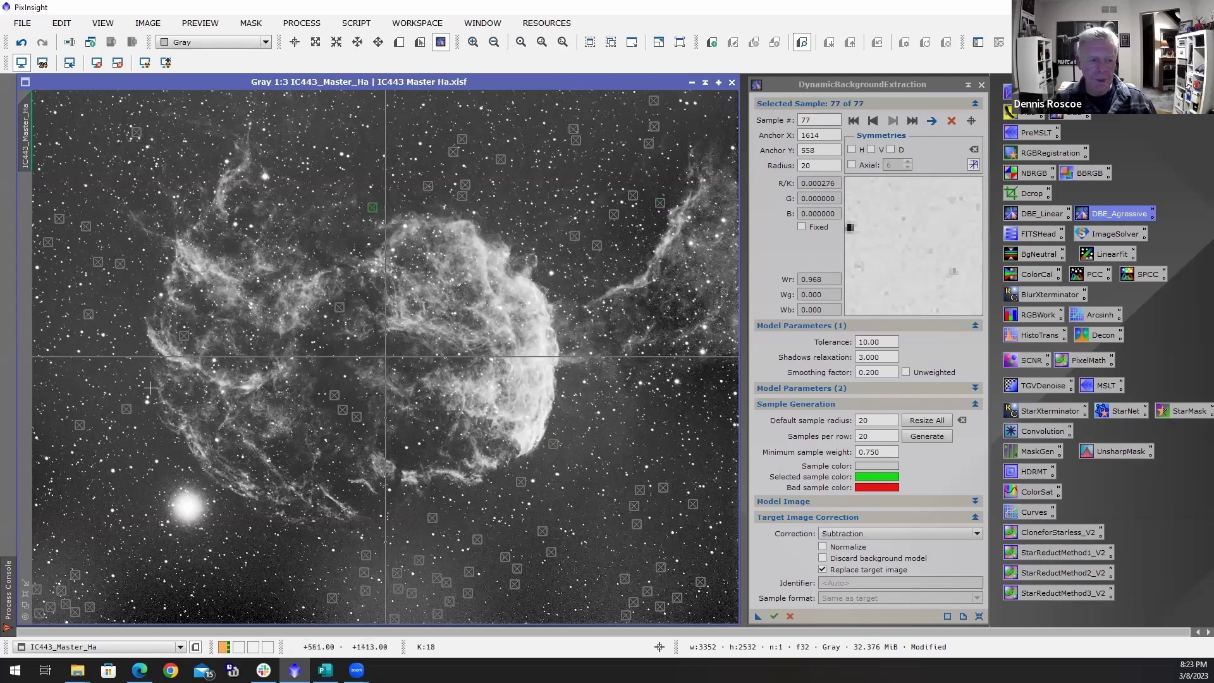
Add five samples west and south of the nebula, including points near X 429, Y 1329, X 435, Y 1230, X 219, Y 2106 and X 1071, Y 2286
{"action": "left_click", "coordinate": [123, 370]}
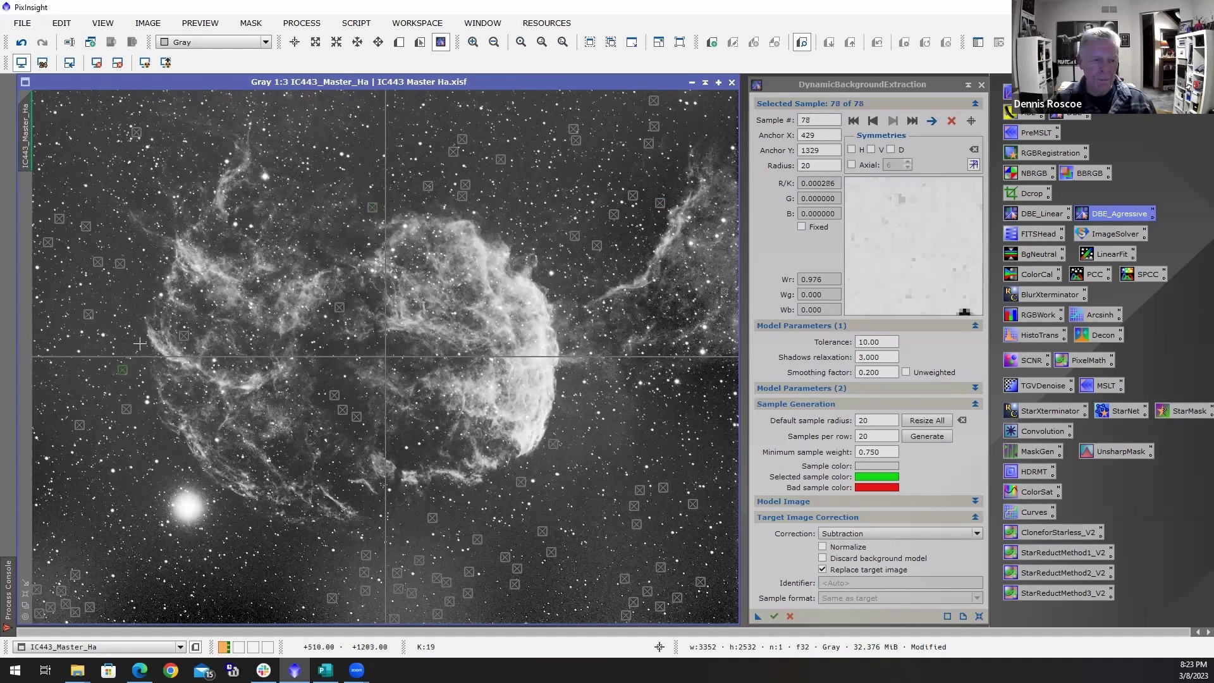
{"action": "left_click", "coordinate": [124, 349]}
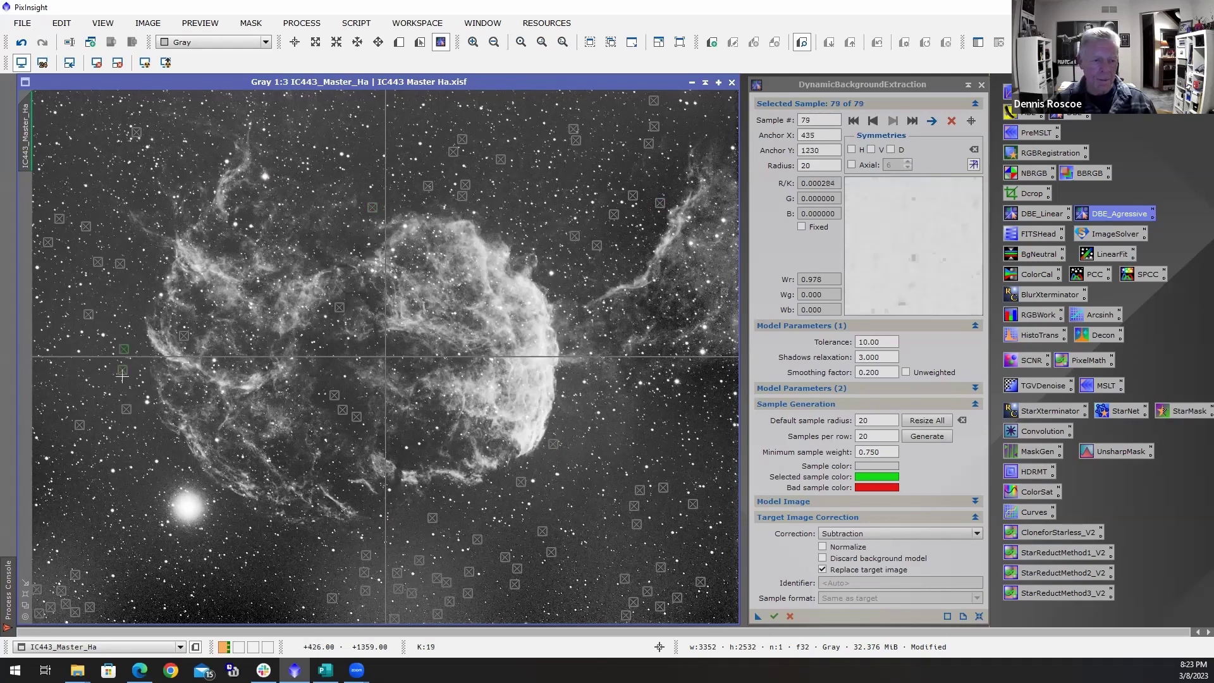
{"action": "left_click", "coordinate": [74, 491]}
{"action": "left_click", "coordinate": [79, 535]}
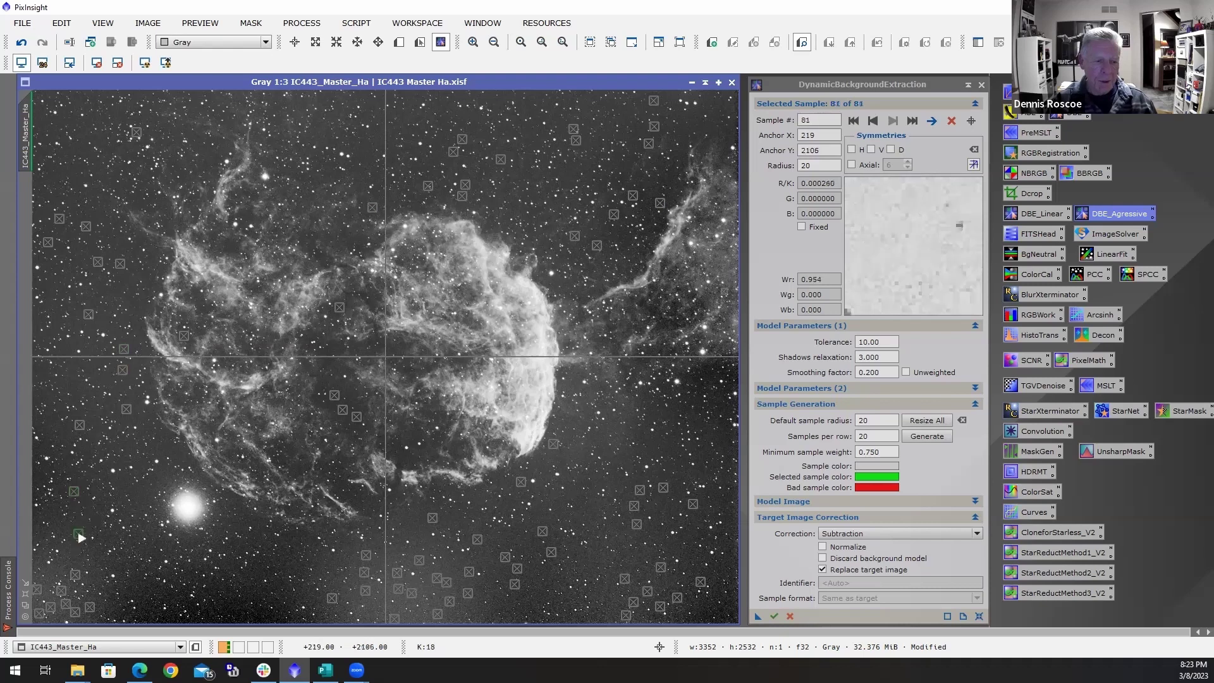
{"action": "left_click", "coordinate": [258, 573]}
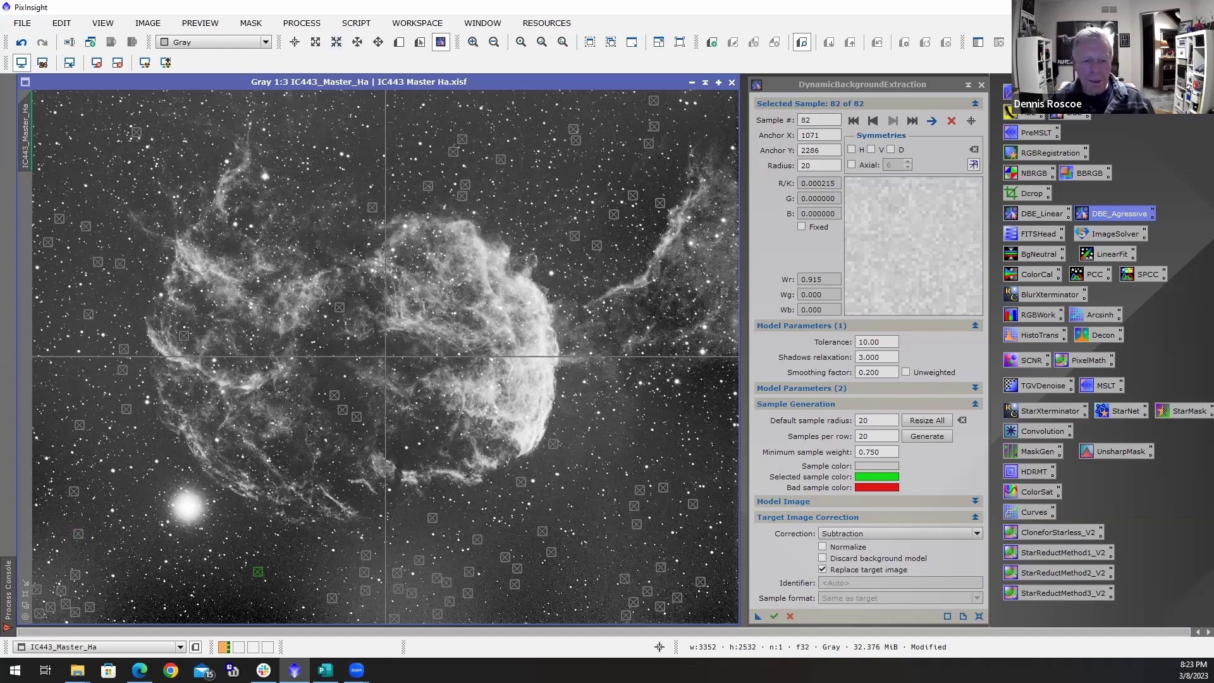
Place four samples in dark gaps inside the nebula, including points near X 1767, Y 1726, X 1443, Y 1392 and X 891, Y 1221
{"action": "left_click", "coordinate": [404, 455]}
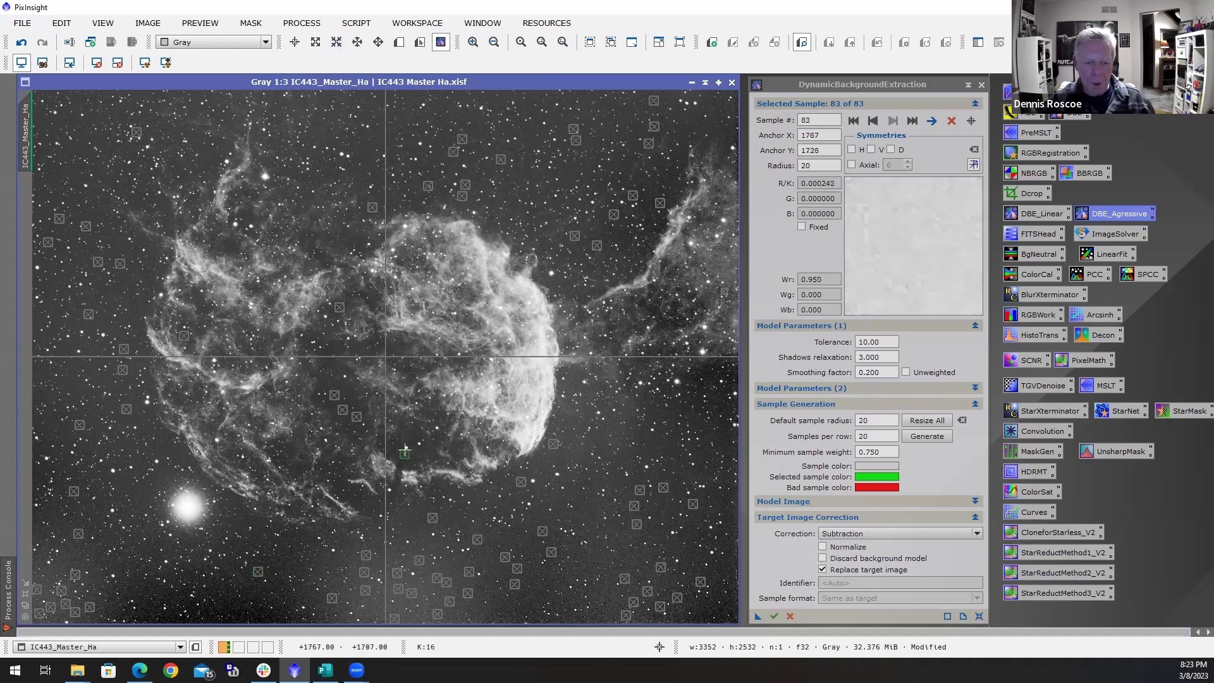
{"action": "left_click", "coordinate": [416, 433]}
{"action": "left_click", "coordinate": [336, 384]}
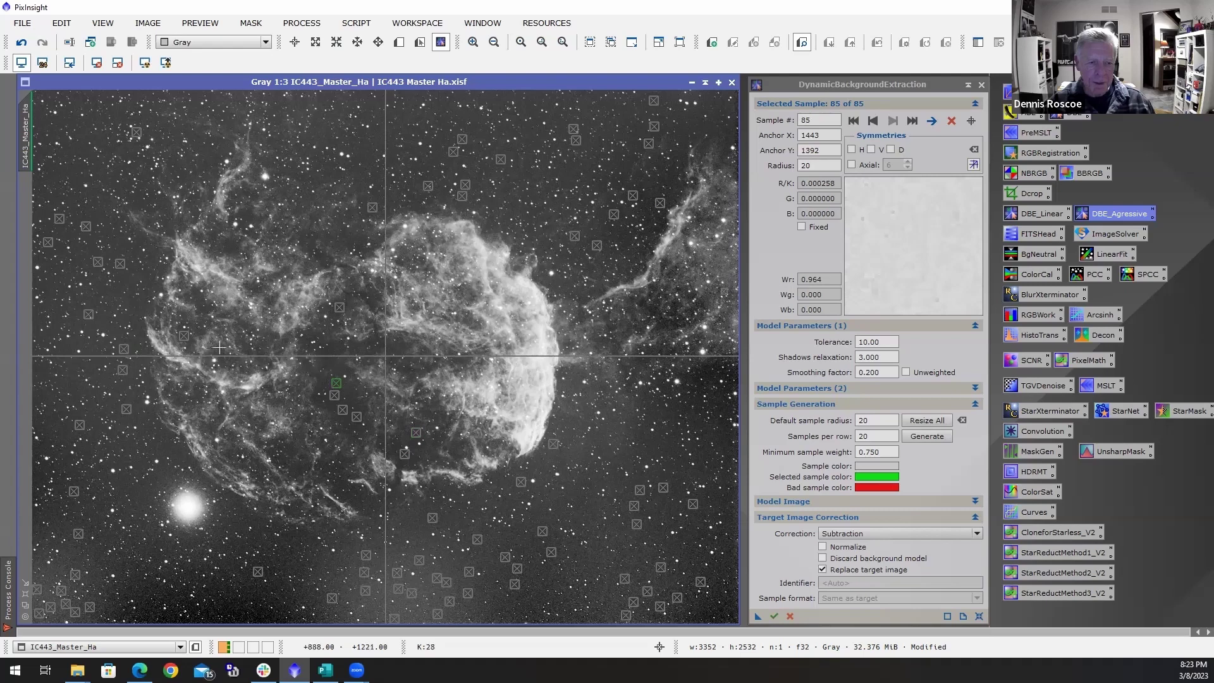
{"action": "left_click", "coordinate": [219, 347]}
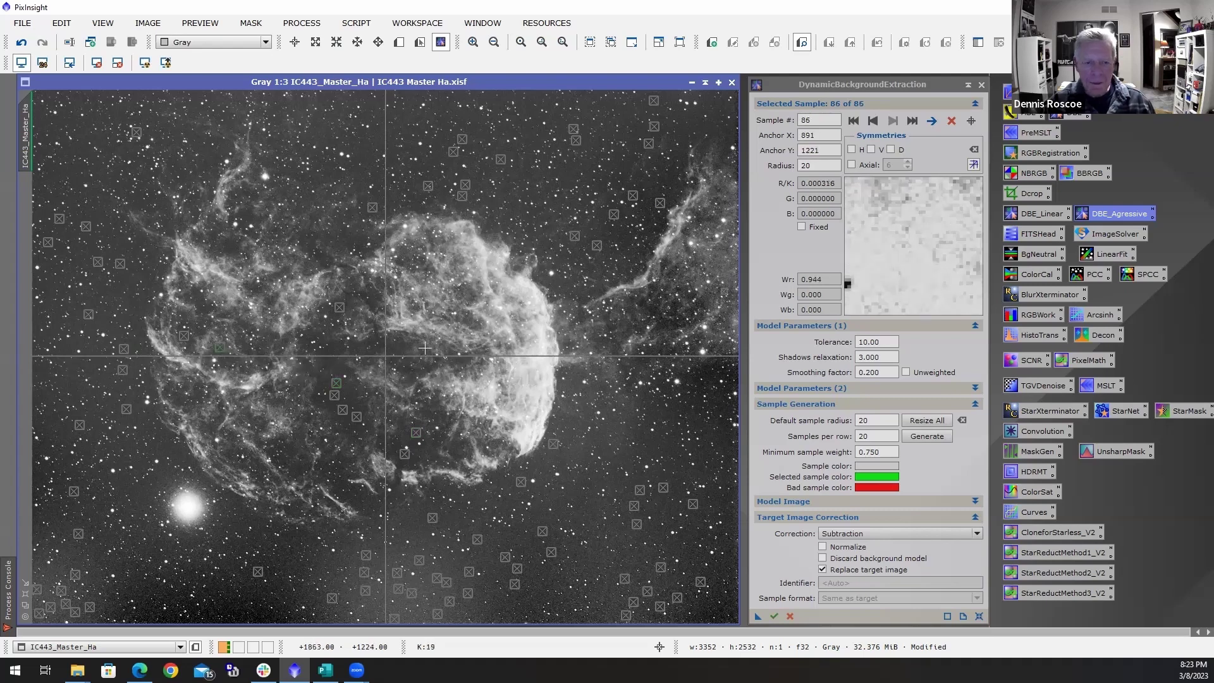
Place four more samples in the nebula's interior, including X 1452, Y 1227, X 1518, Y 1419 and X 1569, Y 1497, plus one at X 2205, Y 2439
{"action": "left_click", "coordinate": [399, 348]}
{"action": "left_click", "coordinate": [338, 349]}
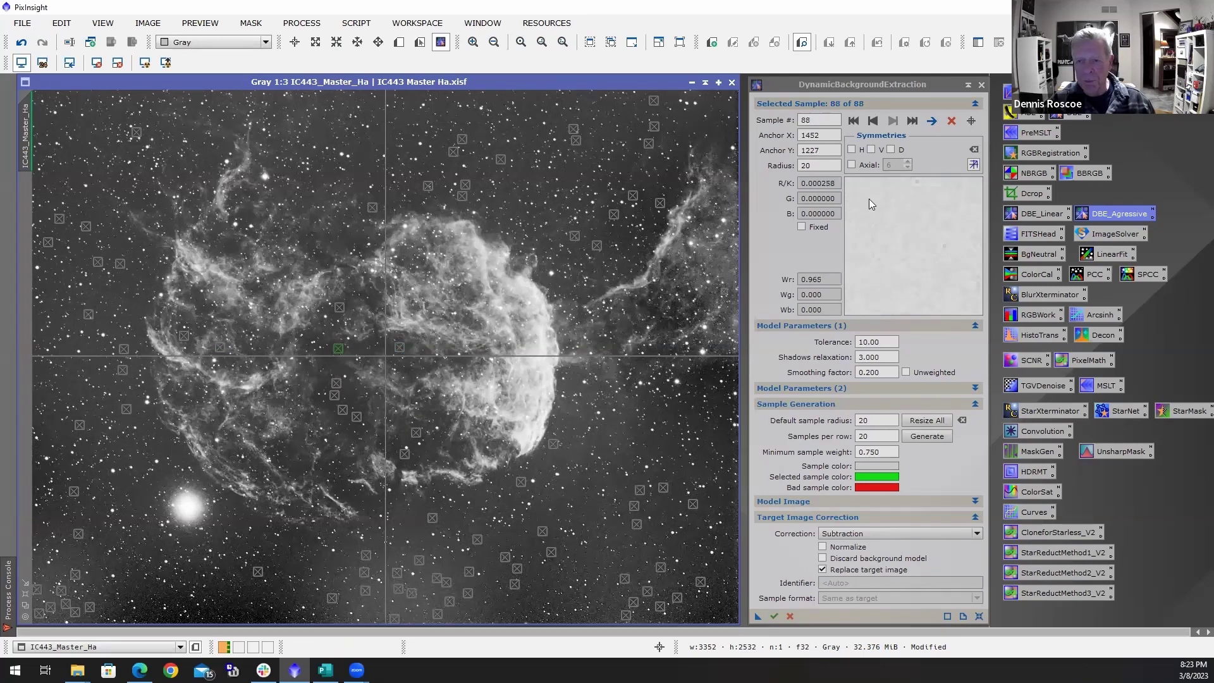
{"action": "left_click", "coordinate": [353, 389]}
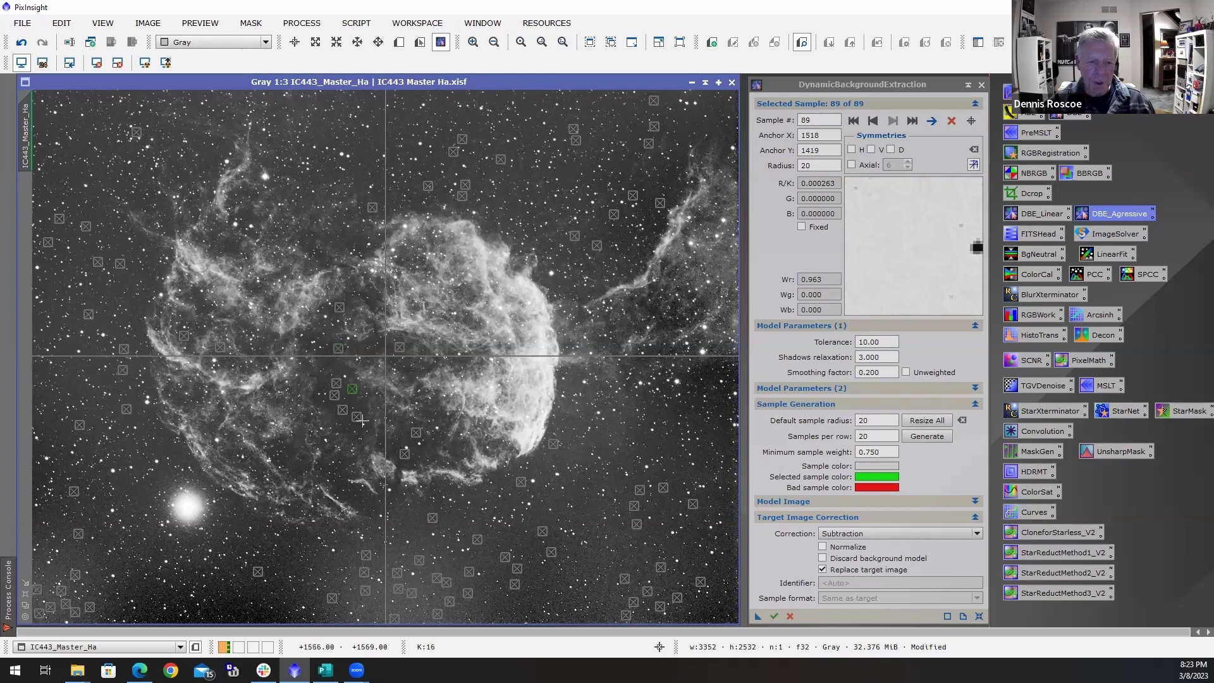
{"action": "left_click", "coordinate": [363, 406]}
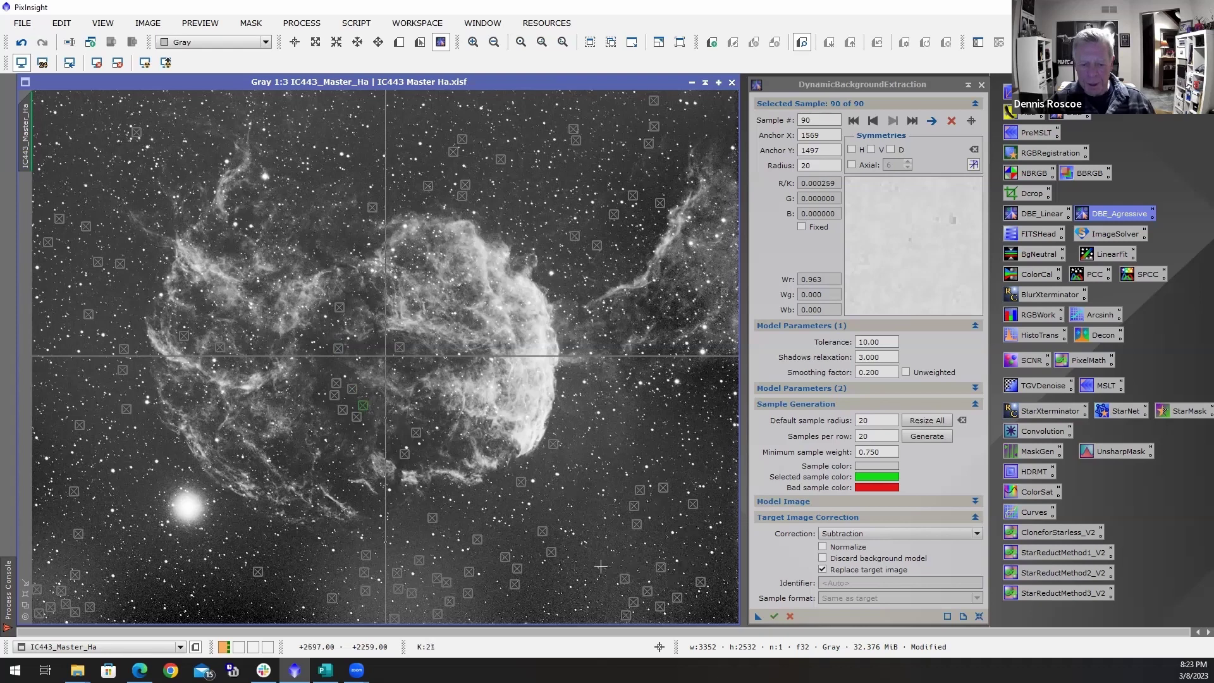
{"action": "left_click", "coordinate": [497, 604]}
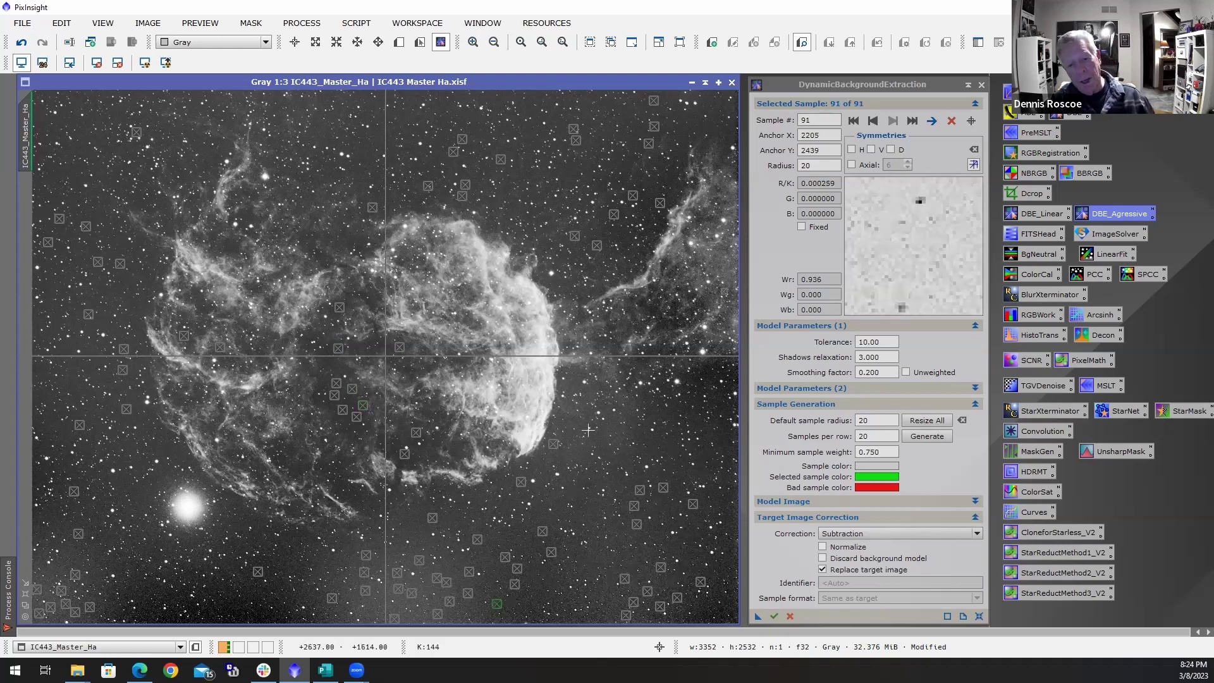
Apply the background extraction to the Ha image, then inspect the auto-stretched background model and close it without keeping it
{"action": "left_click", "coordinate": [775, 617]}
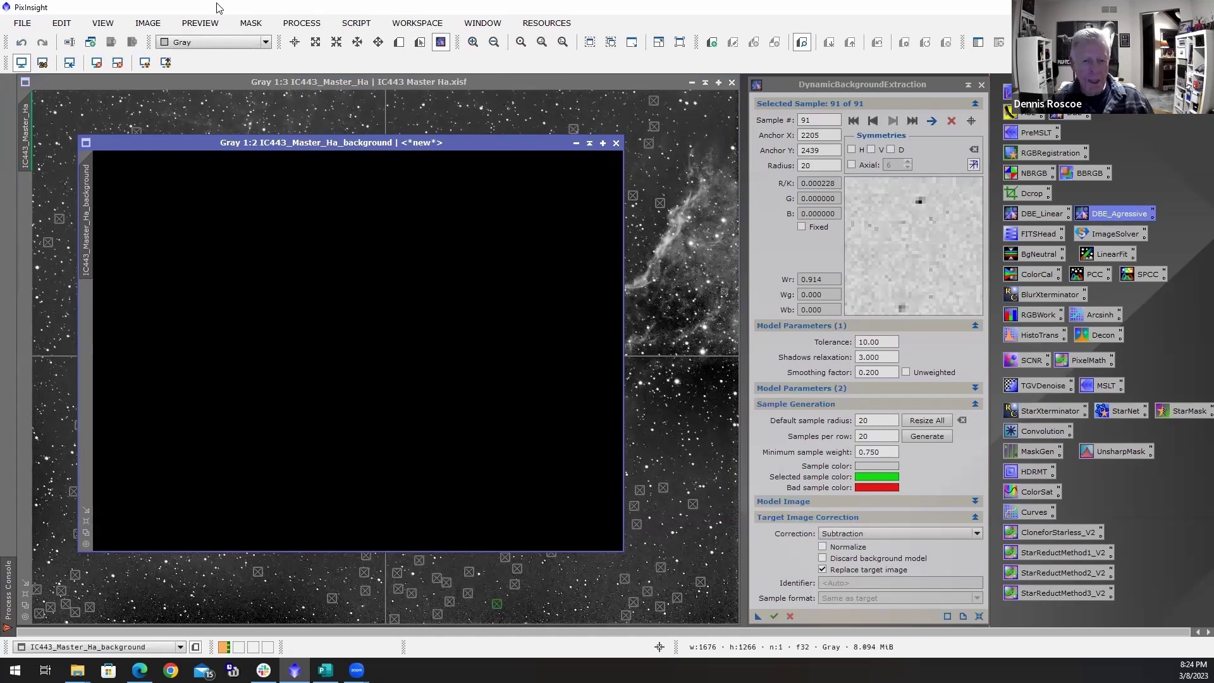
{"action": "left_click", "coordinate": [144, 62]}
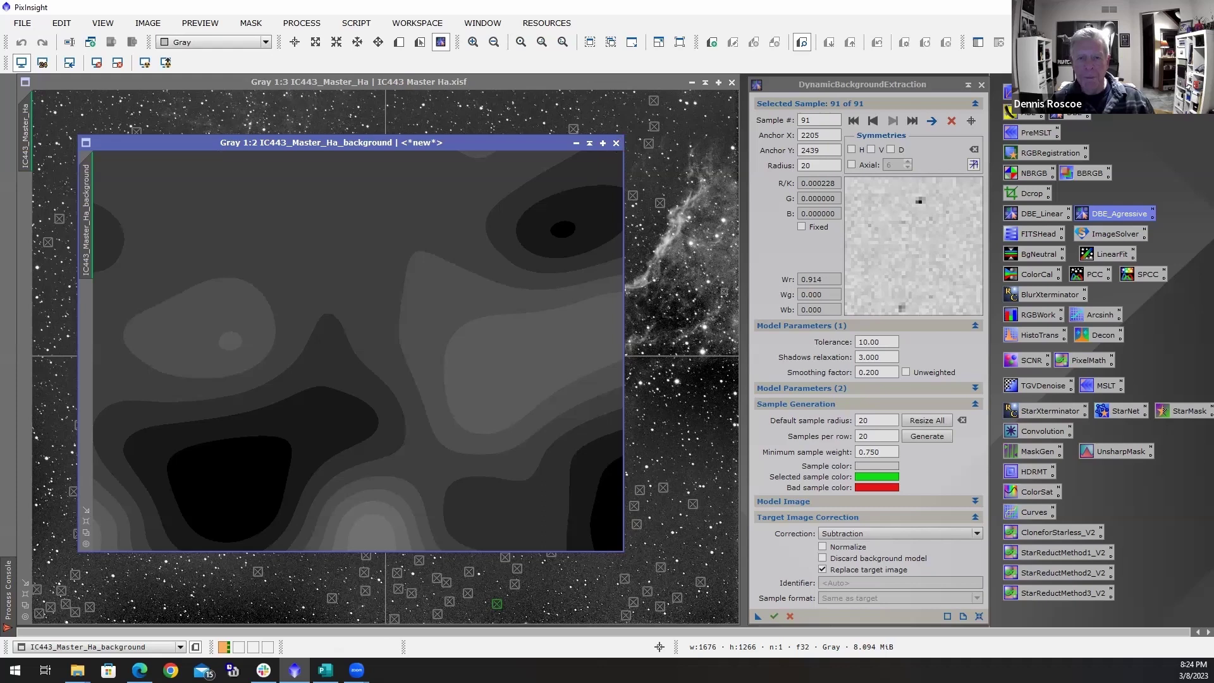
{"action": "left_click", "coordinate": [616, 143]}
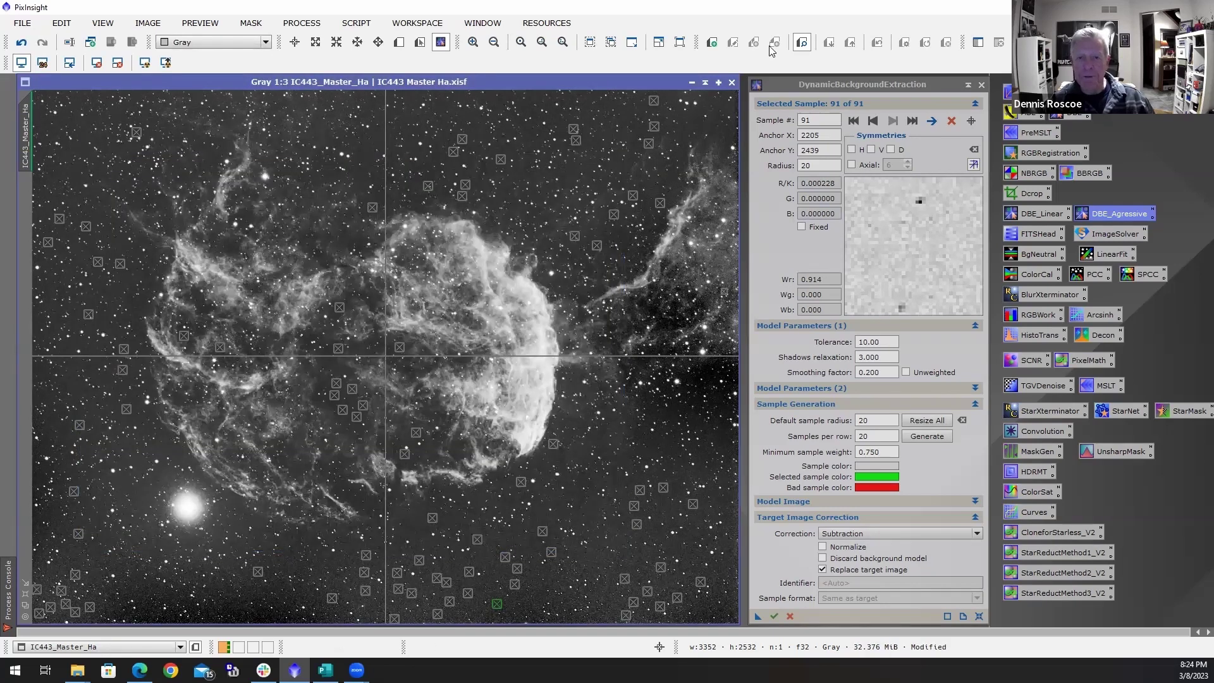
End the DynamicBackgroundExtraction session and compare the corrected Ha image with its screen stretch off and on
{"action": "left_click", "coordinate": [981, 85]}
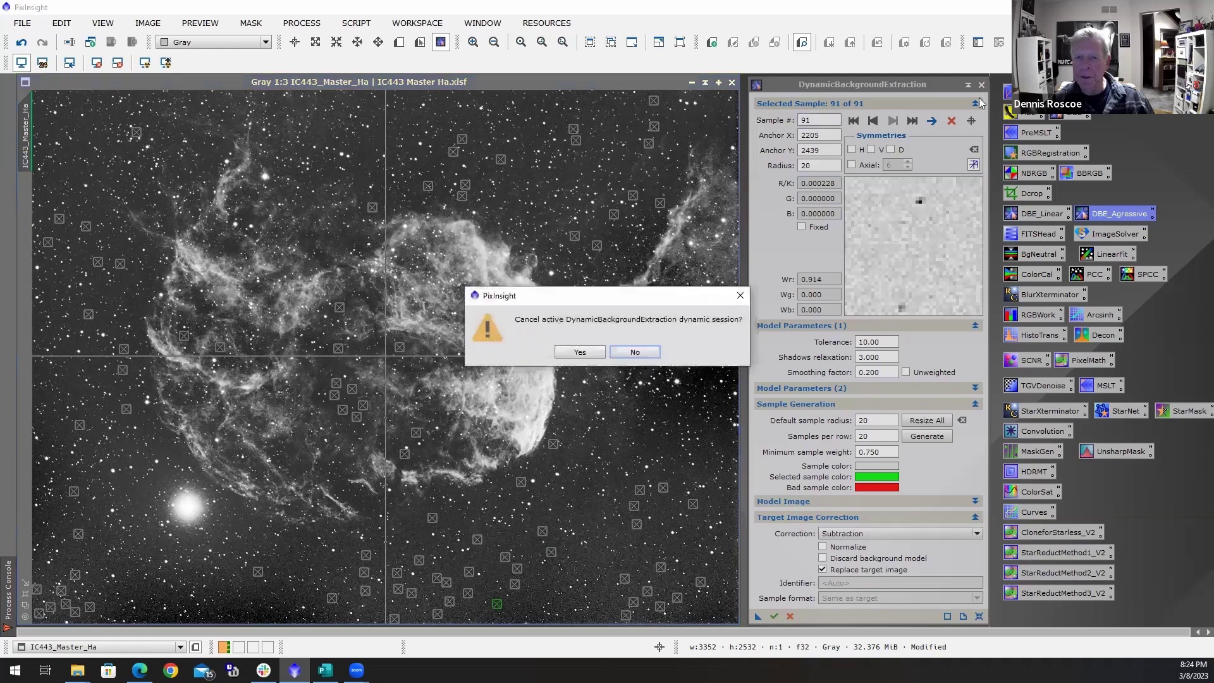
{"action": "left_click", "coordinate": [580, 352]}
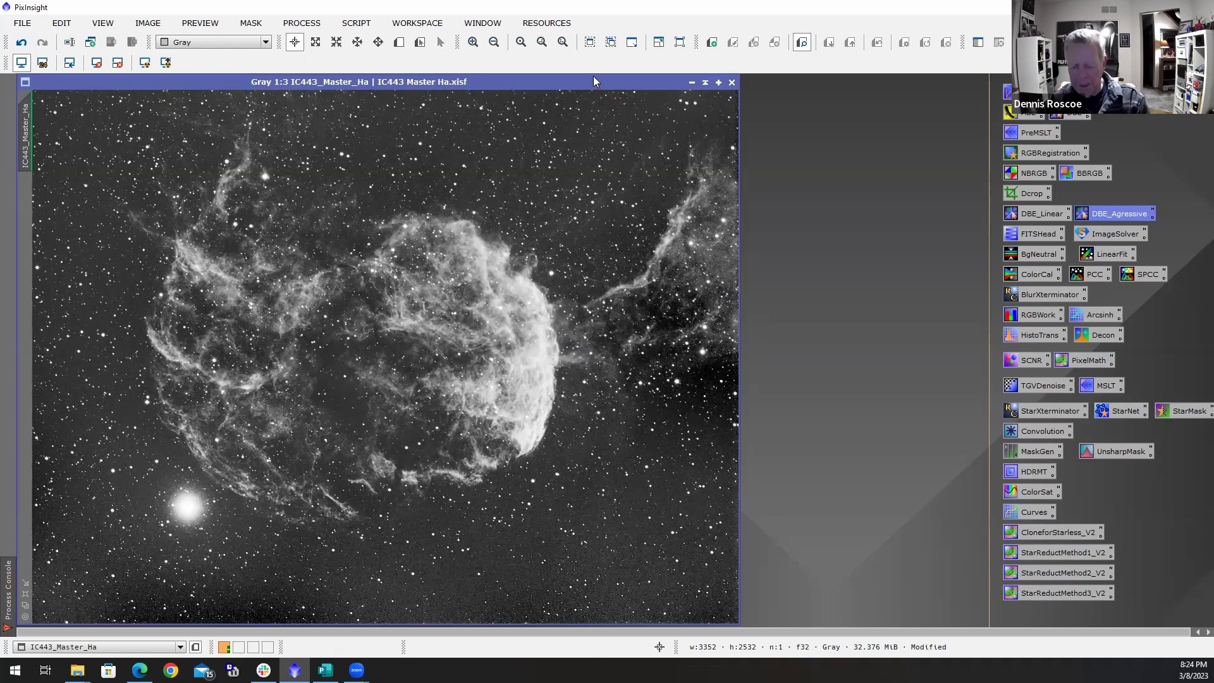
{"action": "key", "text": "ctrl+F12"}
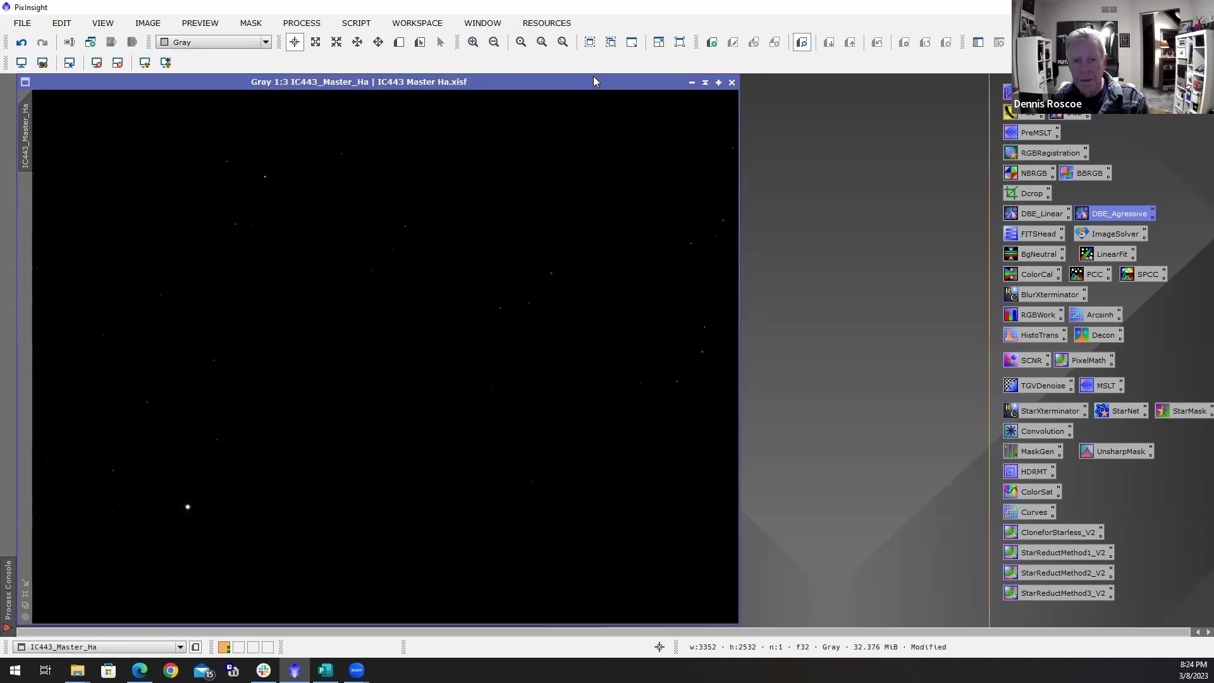
{"action": "left_click", "coordinate": [144, 63]}
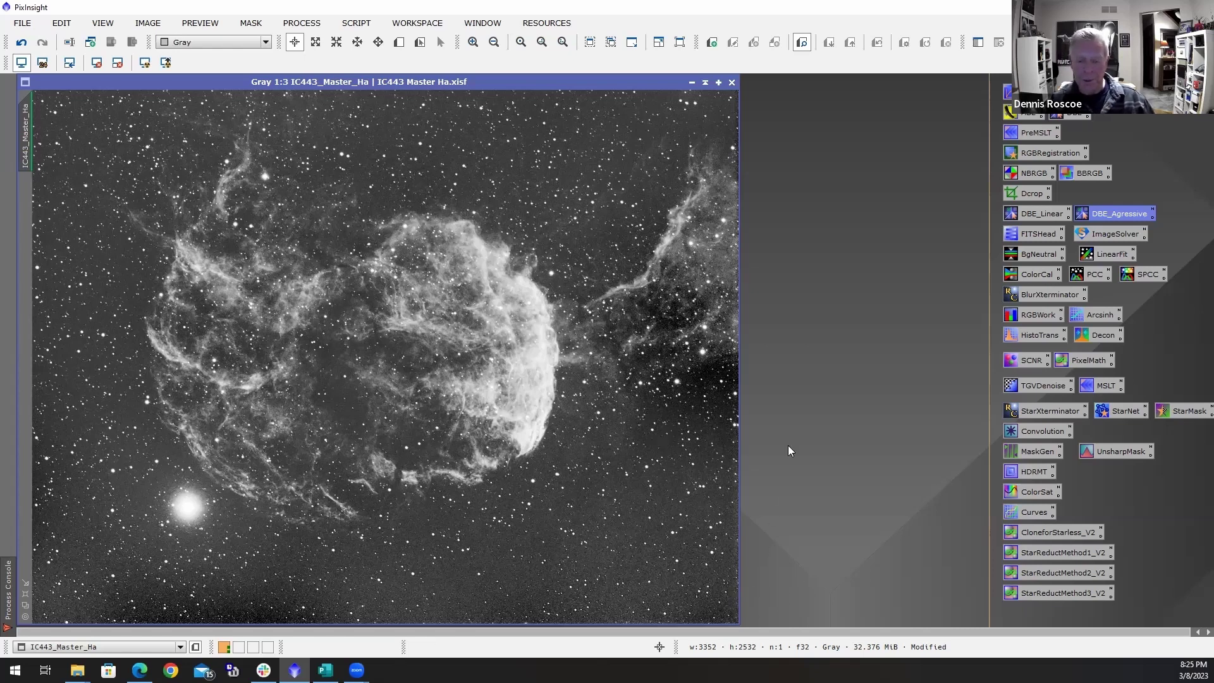
Reduce the noise in the Ha image with the PreMSLT preset, inspect the smoothed background and close the process
{"action": "scroll", "coordinate": [632, 438], "scroll_direction": "down", "scroll_amount": 3}
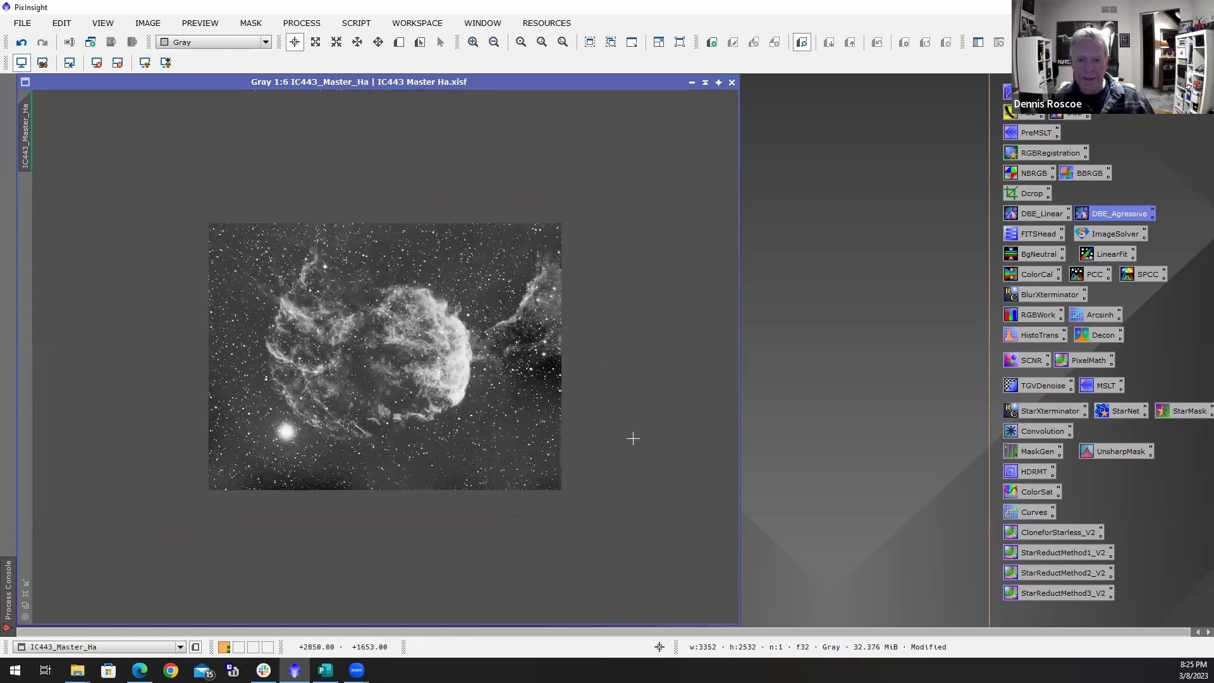
{"action": "scroll", "coordinate": [632, 436], "scroll_direction": "up", "scroll_amount": 6}
{"action": "scroll", "coordinate": [631, 448], "scroll_direction": "down", "scroll_amount": 2}
{"action": "scroll", "coordinate": [632, 448], "scroll_direction": "up", "scroll_amount": 2}
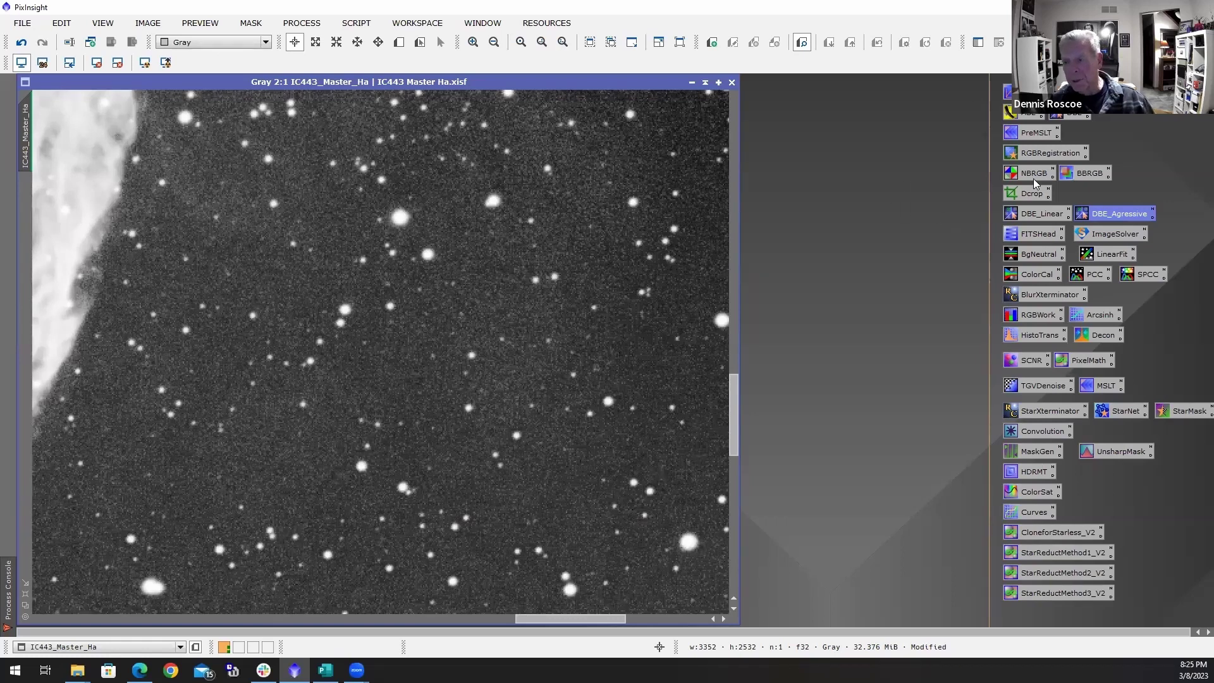
{"action": "double_click", "coordinate": [1031, 133]}
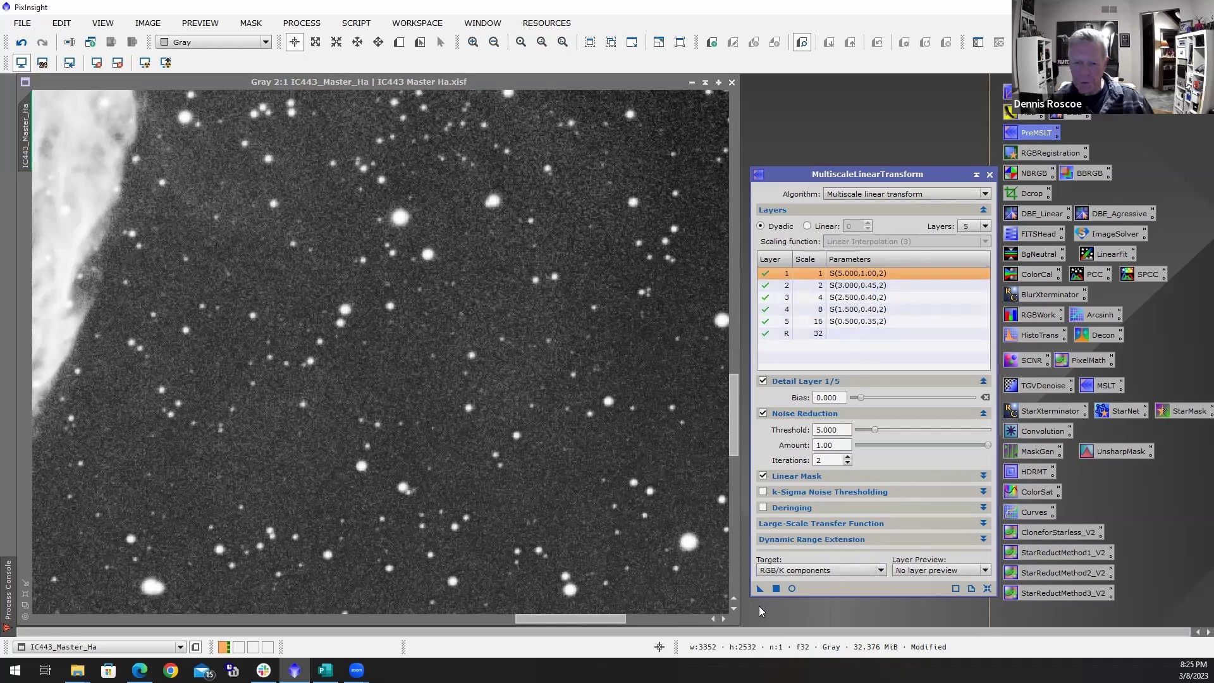
{"action": "left_click_drag", "start_coordinate": [758, 589], "coordinate": [493, 434]}
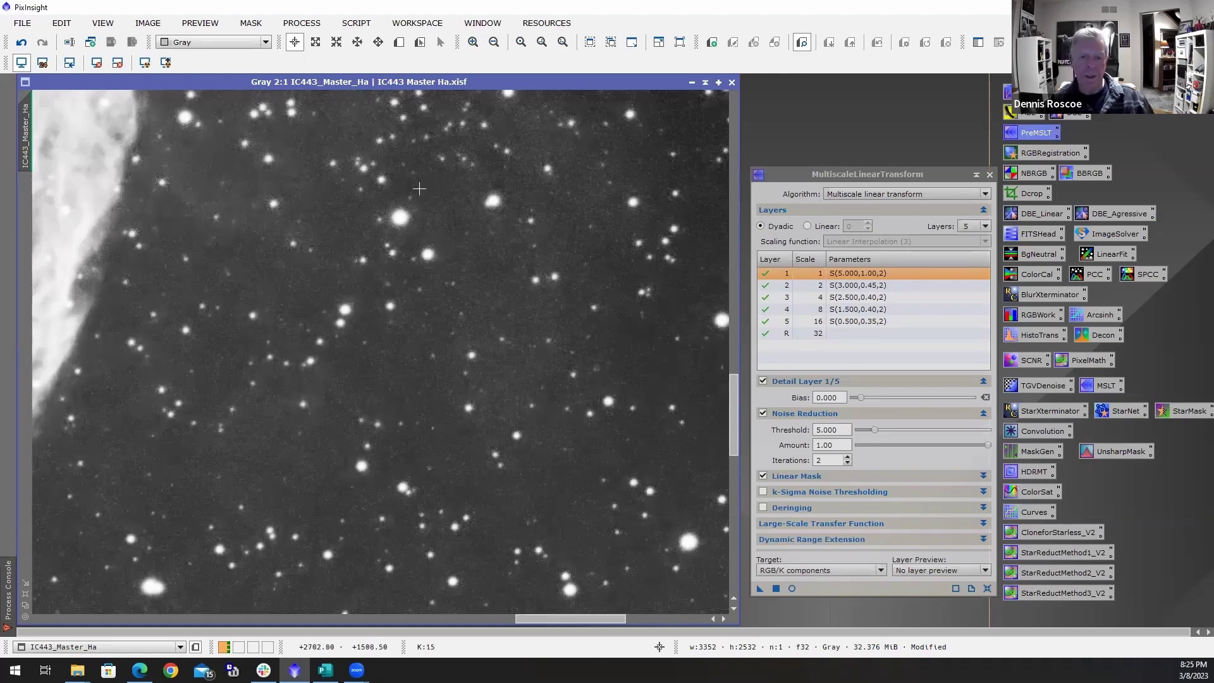
{"action": "scroll", "coordinate": [452, 237], "scroll_direction": "up", "scroll_amount": 1}
{"action": "scroll", "coordinate": [452, 237], "scroll_direction": "down", "scroll_amount": 4}
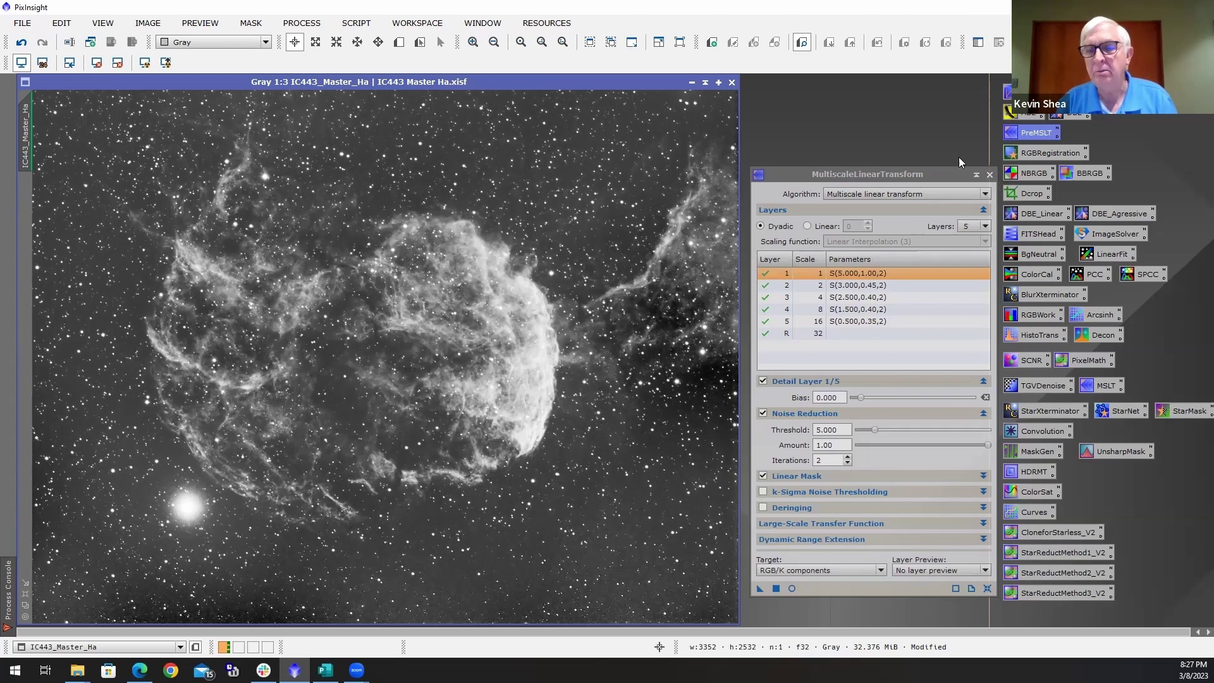
{"action": "left_click", "coordinate": [989, 174]}
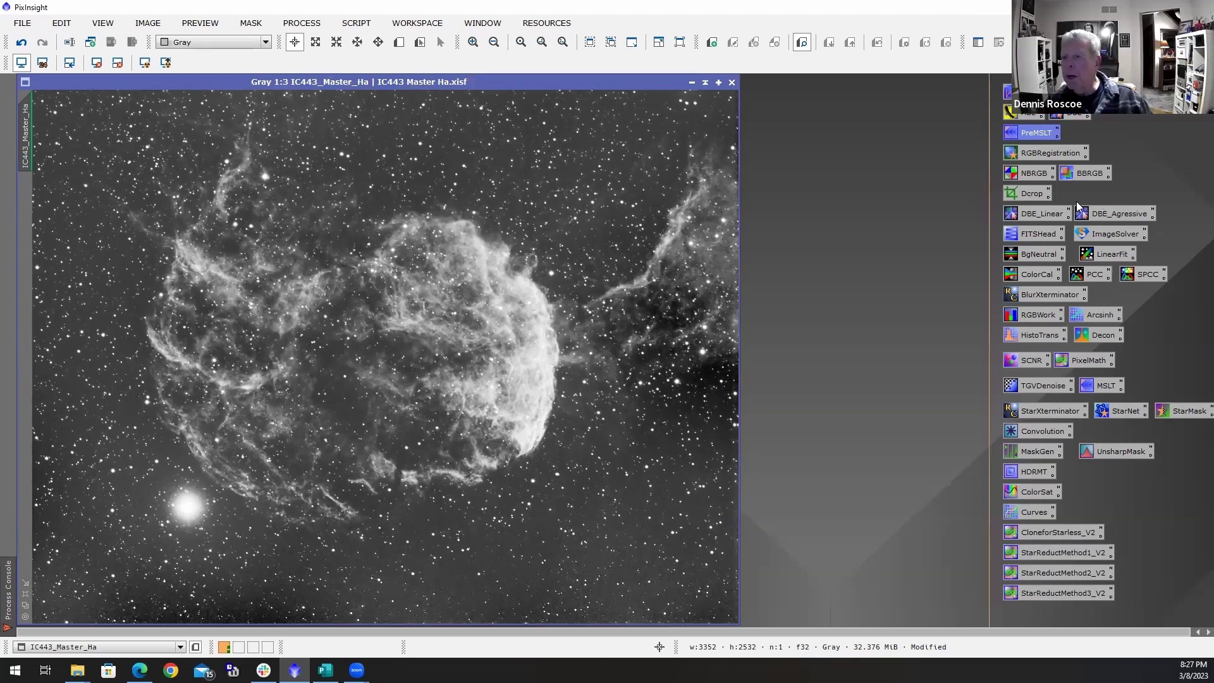
{"action": "left_click", "coordinate": [1087, 174]}
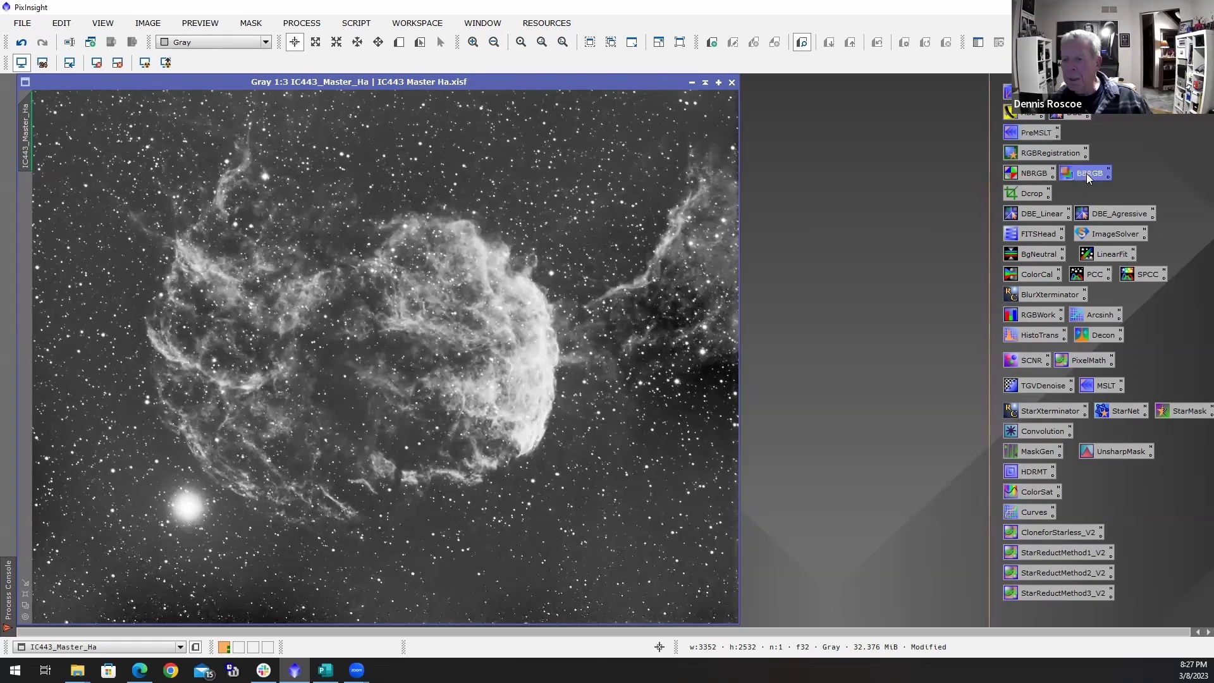
{"action": "double_click", "coordinate": [1086, 173]}
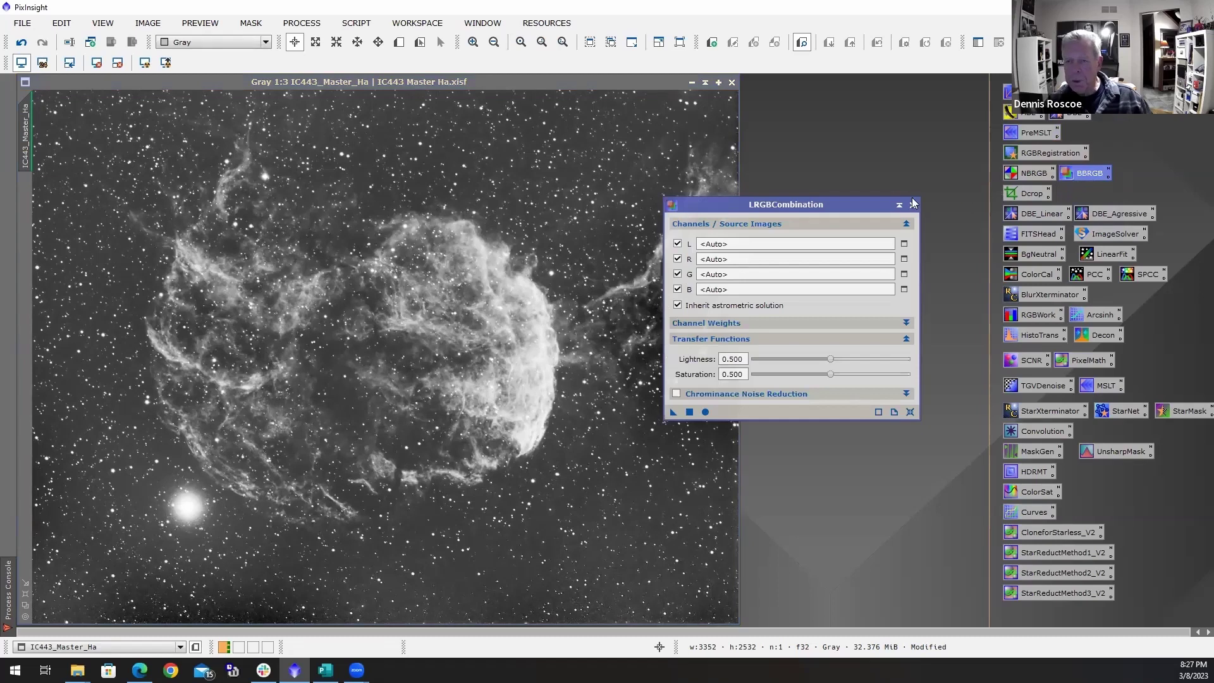
{"action": "left_click", "coordinate": [913, 205]}
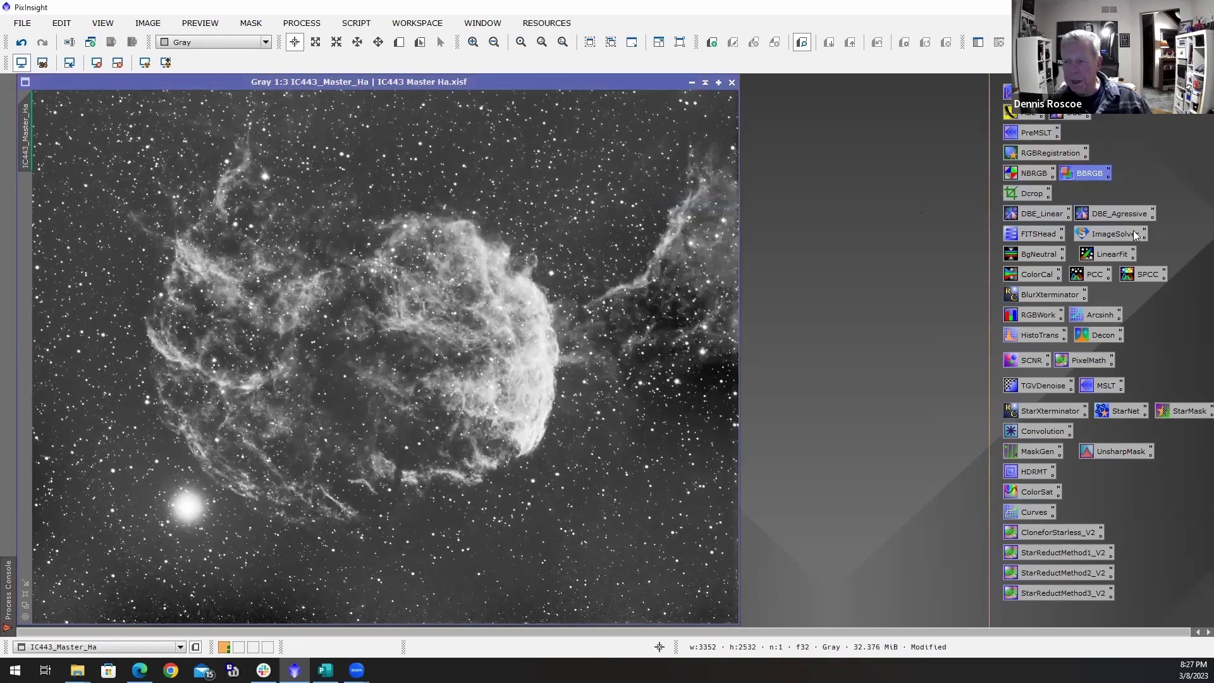
Start the DBE_Agressive preset again on the Ha image, review its correction methods, and enable axial symmetry of 13 for its sample
{"action": "double_click", "coordinate": [1122, 216]}
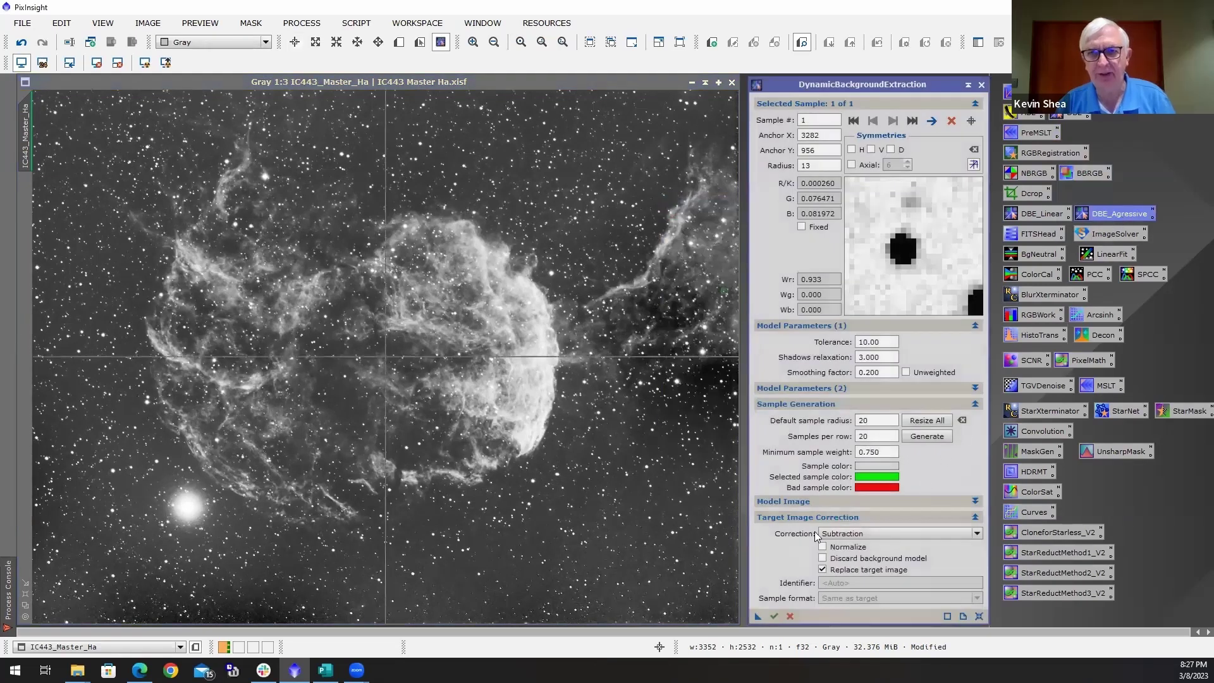
{"action": "left_click", "coordinate": [978, 534]}
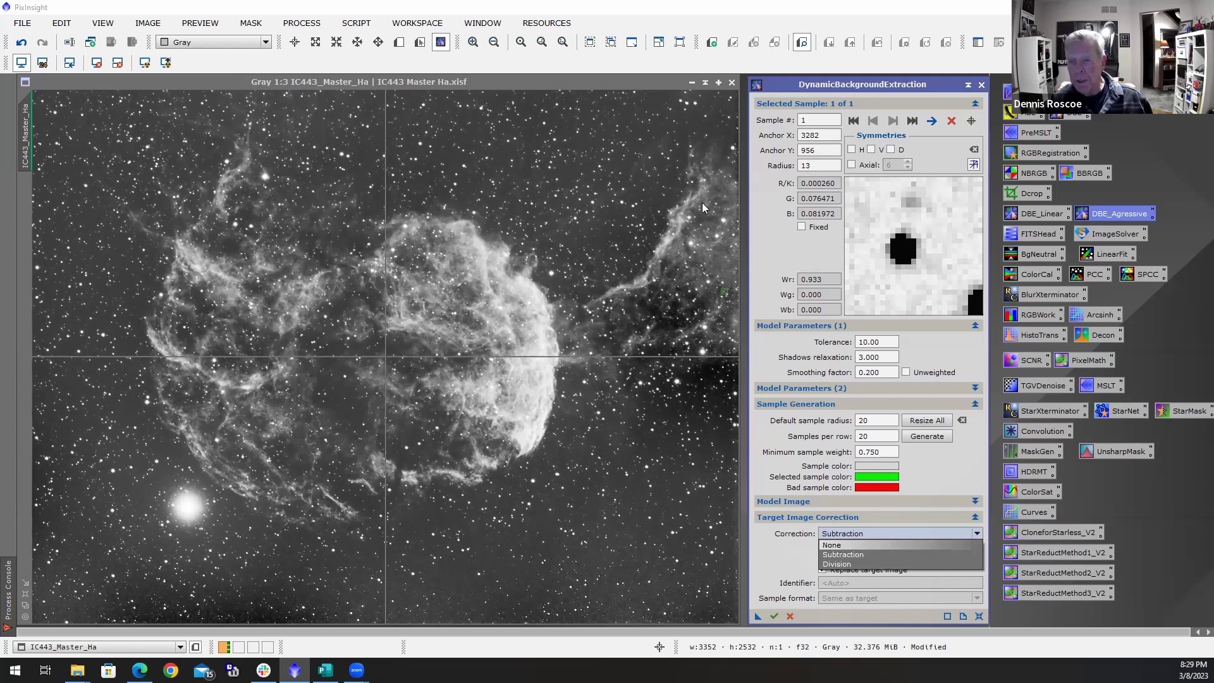
{"action": "left_click", "coordinate": [852, 164]}
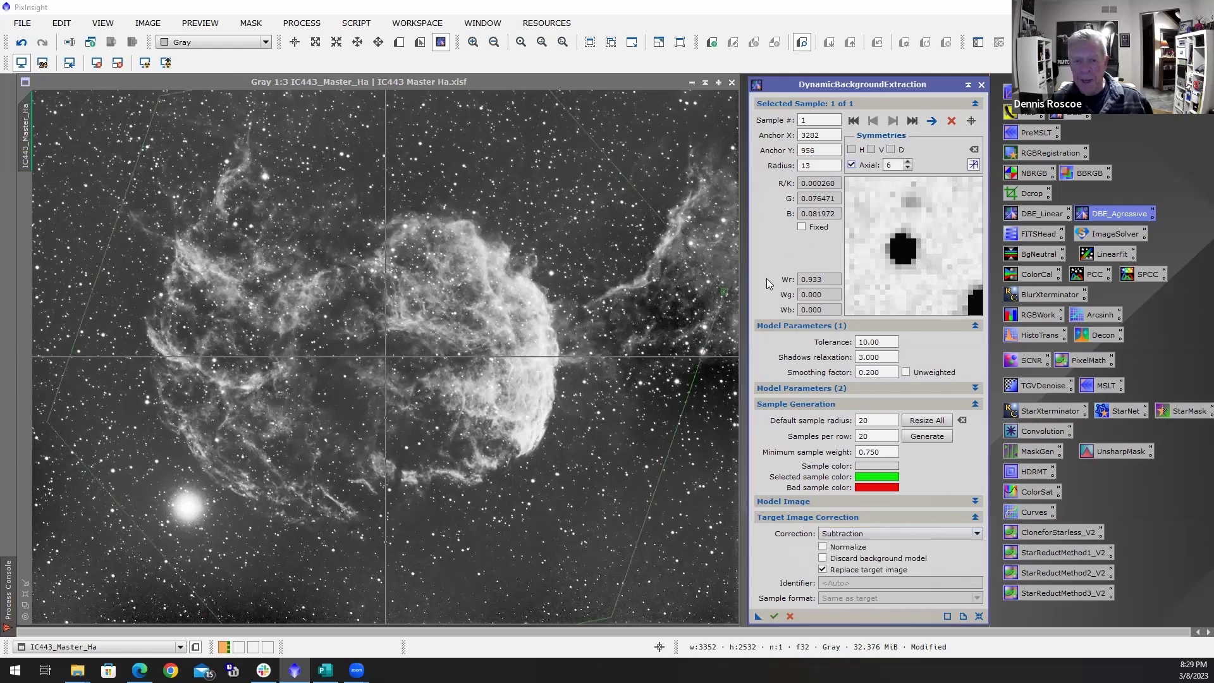
{"action": "left_click", "coordinate": [907, 162]}
{"action": "left_click", "coordinate": [908, 162]}
{"action": "left_click", "coordinate": [908, 162]}
{"action": "left_click", "coordinate": [907, 162]}
{"action": "left_click", "coordinate": [907, 161]}
{"action": "left_click", "coordinate": [908, 162]}
{"action": "left_click", "coordinate": [908, 162]}
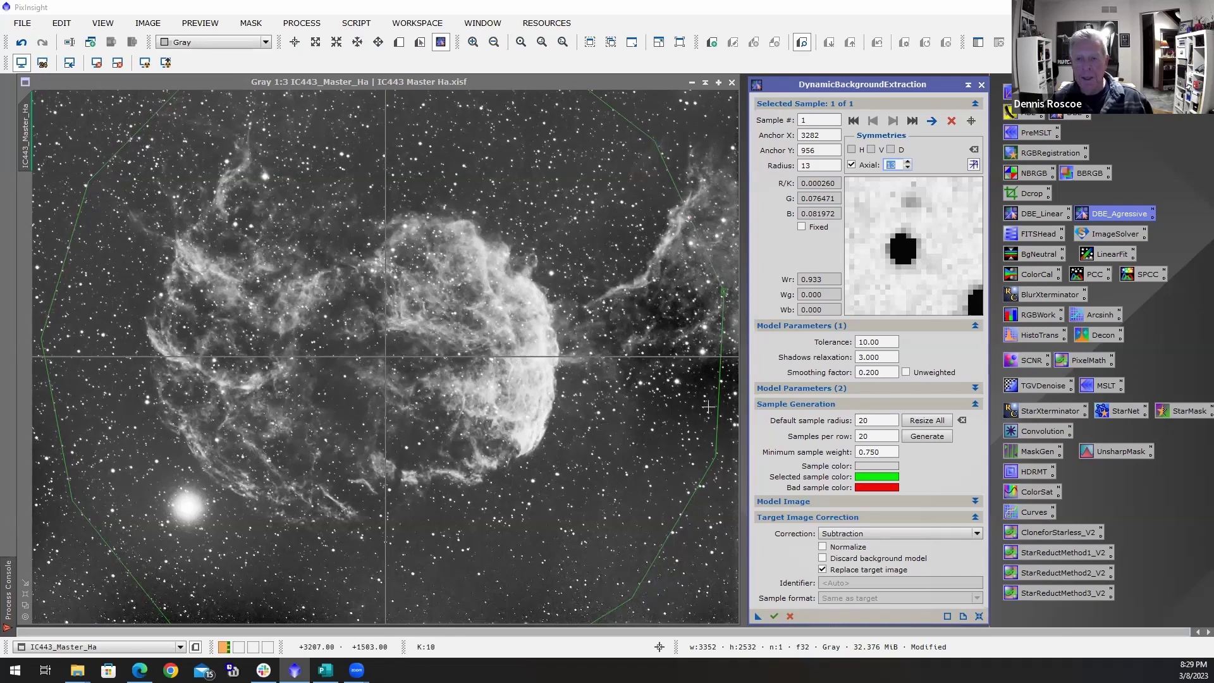
Place a second background sample just outside the nebula's bright right rim and enable axial symmetry of 11 for it
{"action": "left_click", "coordinate": [572, 283]}
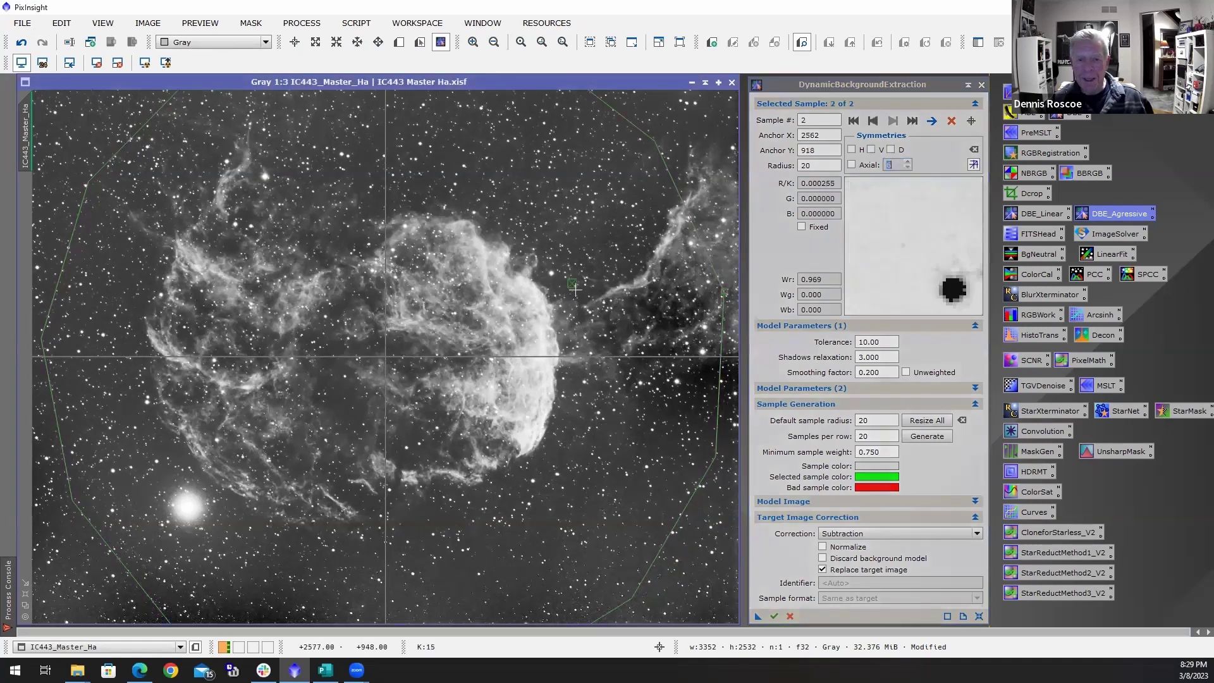
{"action": "left_click", "coordinate": [852, 165]}
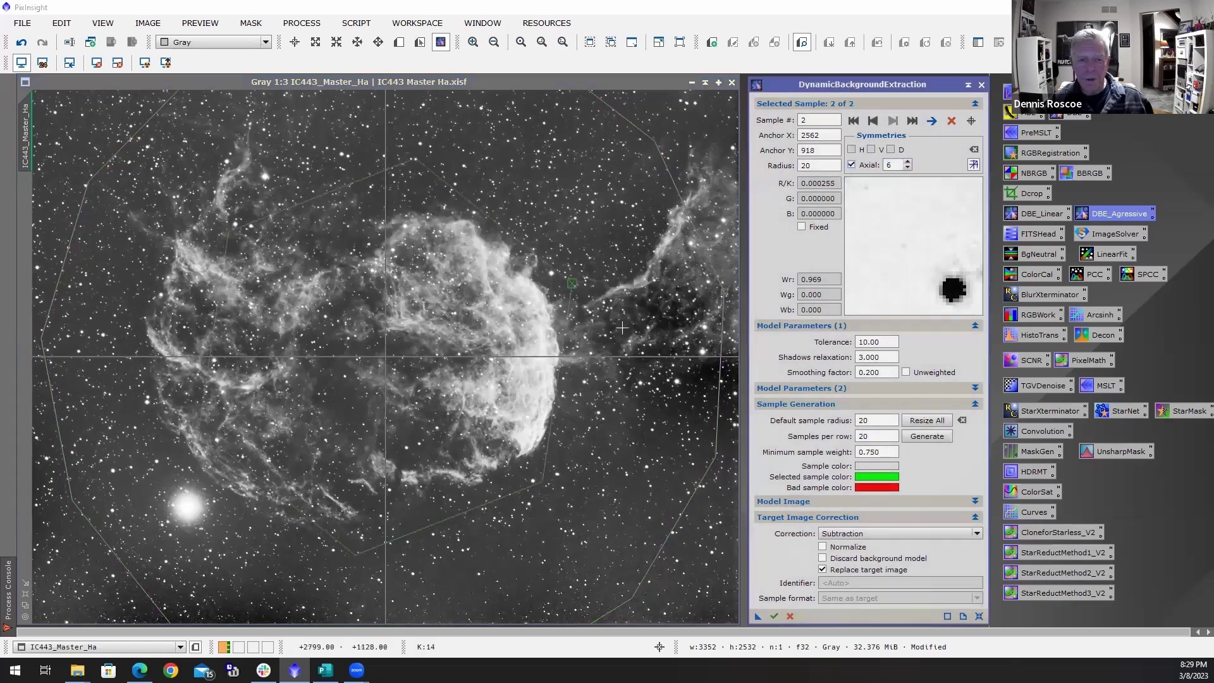
{"action": "left_click", "coordinate": [908, 163]}
{"action": "left_click", "coordinate": [907, 162]}
{"action": "left_click", "coordinate": [907, 163]}
{"action": "left_click", "coordinate": [908, 163]}
{"action": "left_click", "coordinate": [908, 163]}
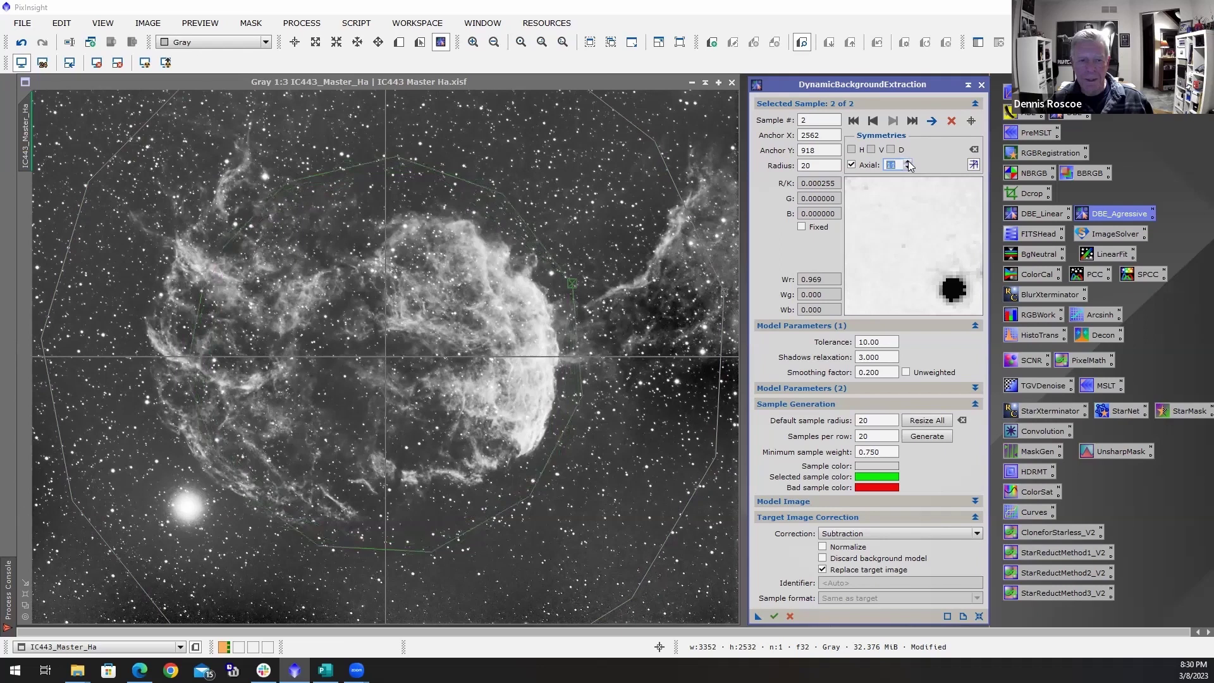
Add a third background sample farther right of the nebula's bright rim and enable axial symmetry of 13 for it
{"action": "left_click", "coordinate": [612, 270]}
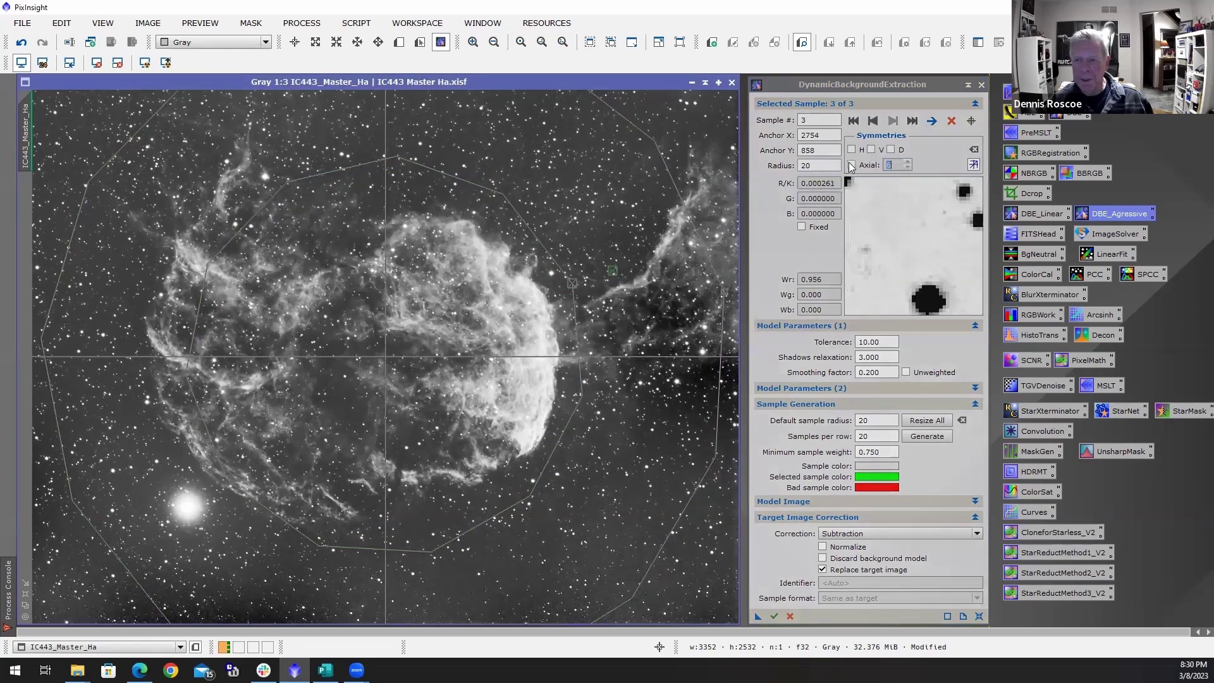
{"action": "left_click", "coordinate": [899, 181]}
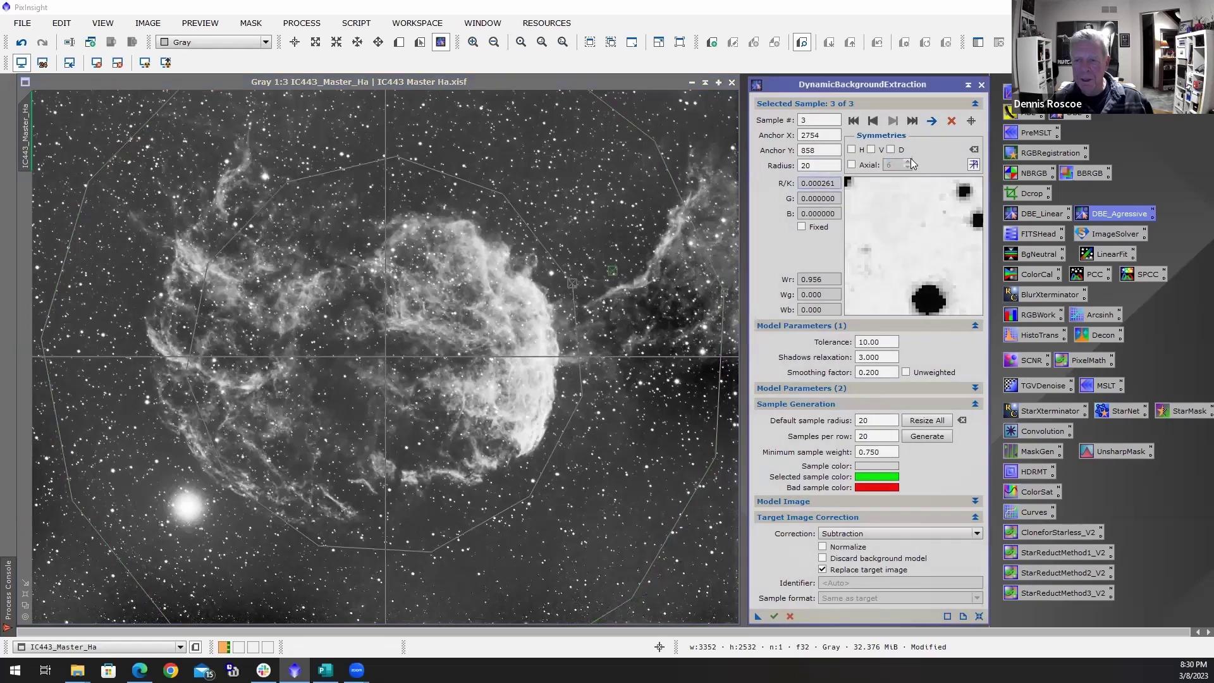
{"action": "left_click", "coordinate": [851, 165]}
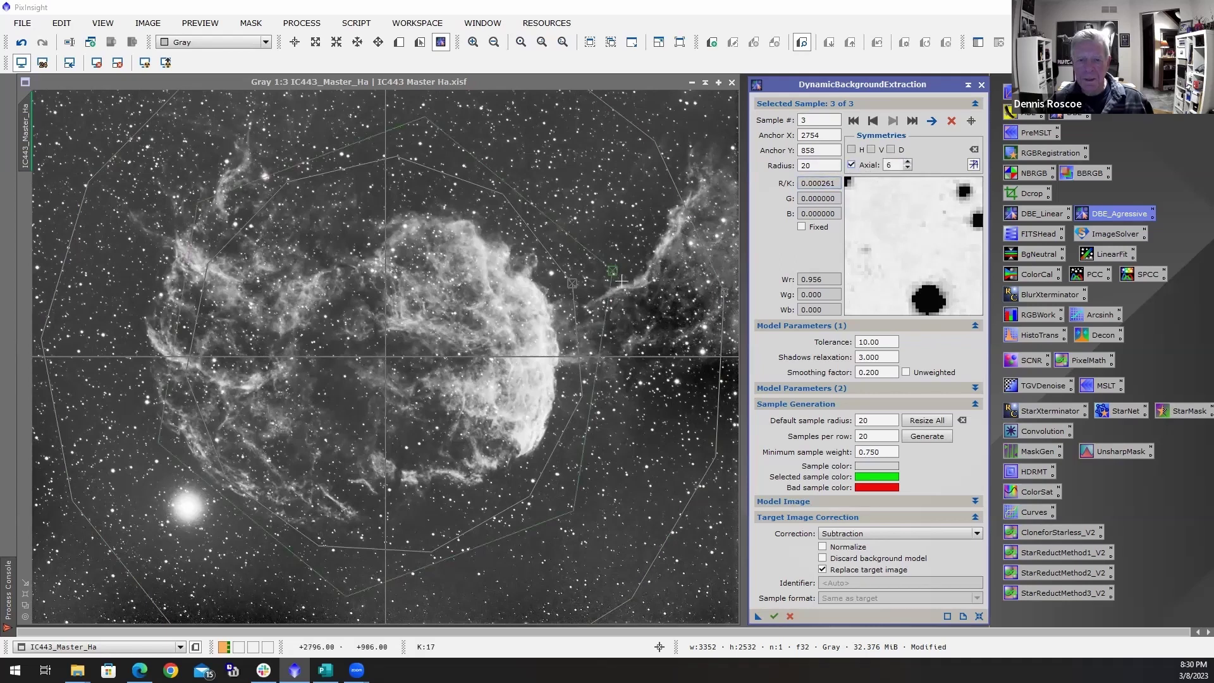
{"action": "left_click", "coordinate": [909, 162]}
{"action": "left_click", "coordinate": [908, 162]}
{"action": "left_click", "coordinate": [909, 162]}
{"action": "left_click", "coordinate": [908, 162]}
{"action": "left_click", "coordinate": [908, 162]}
{"action": "left_click", "coordinate": [908, 162]}
{"action": "left_click", "coordinate": [908, 162]}
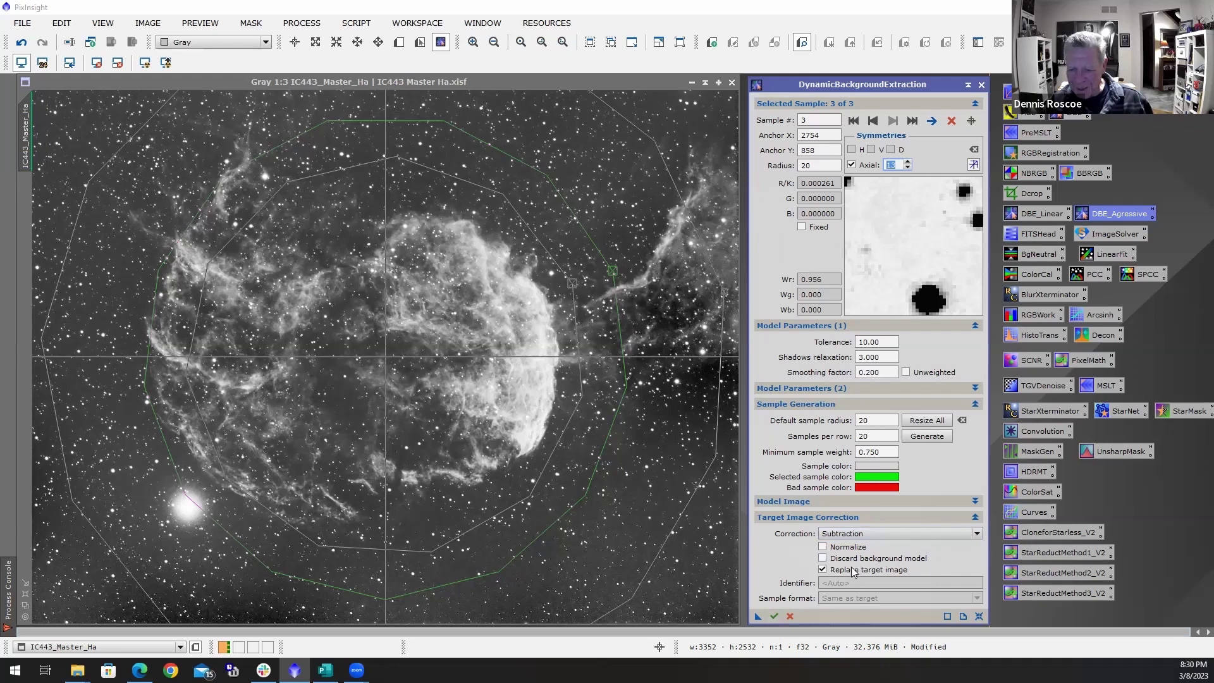
Apply the background extraction to the Ha image with Division correction, then inspect the auto-stretched background model and close it
{"action": "left_click", "coordinate": [978, 536]}
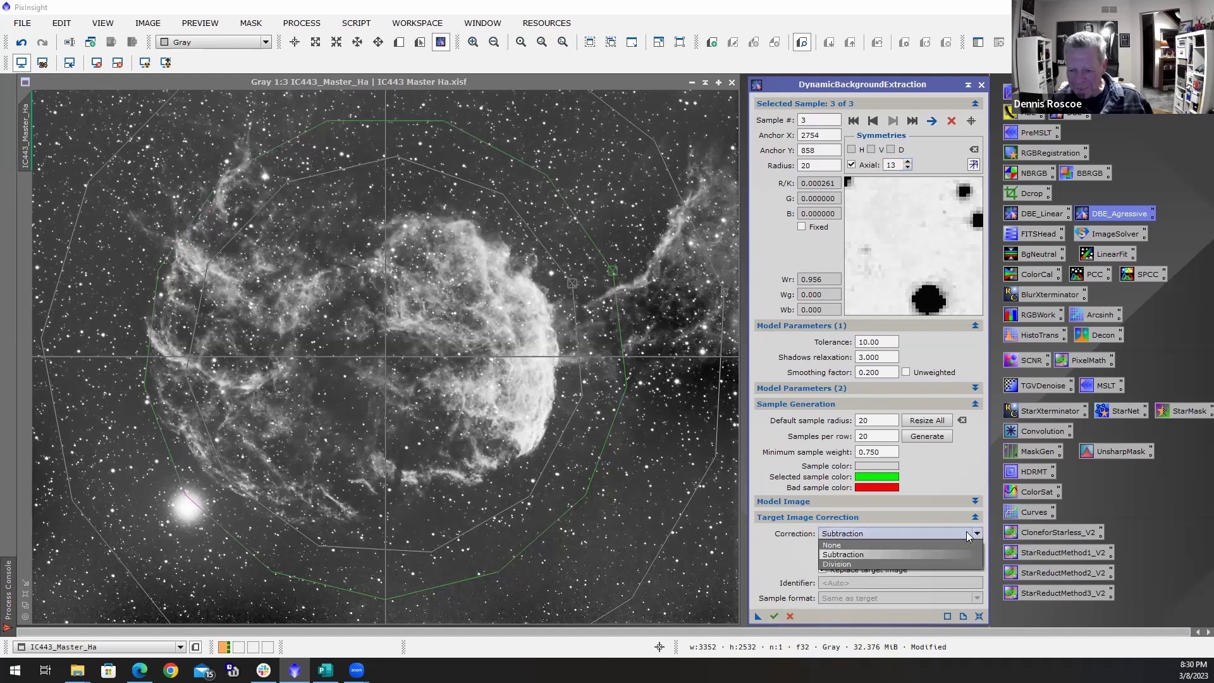
{"action": "left_click", "coordinate": [851, 555]}
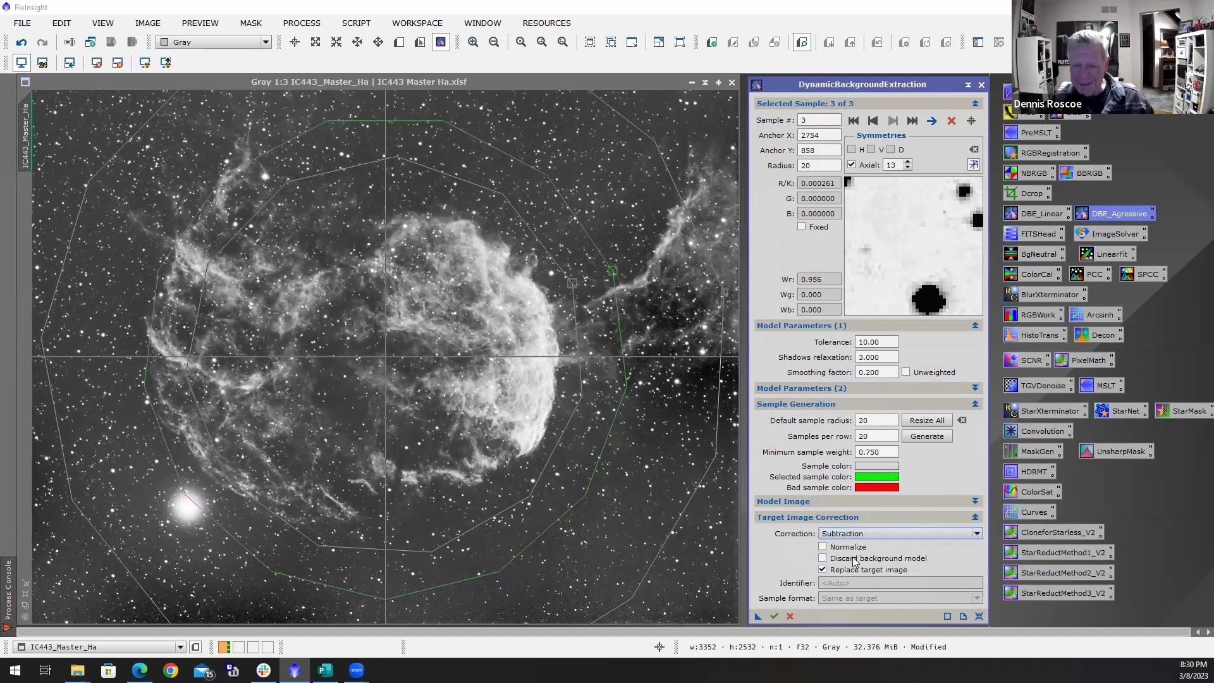
{"action": "left_click", "coordinate": [978, 534]}
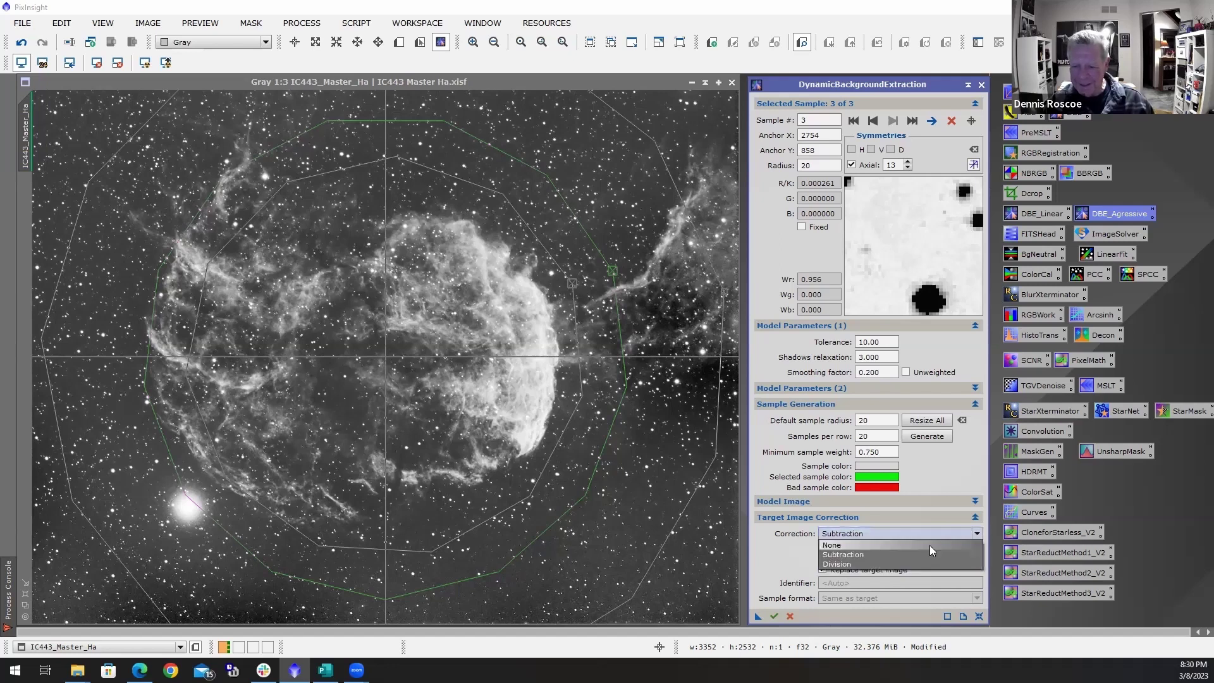
{"action": "left_click", "coordinate": [854, 563]}
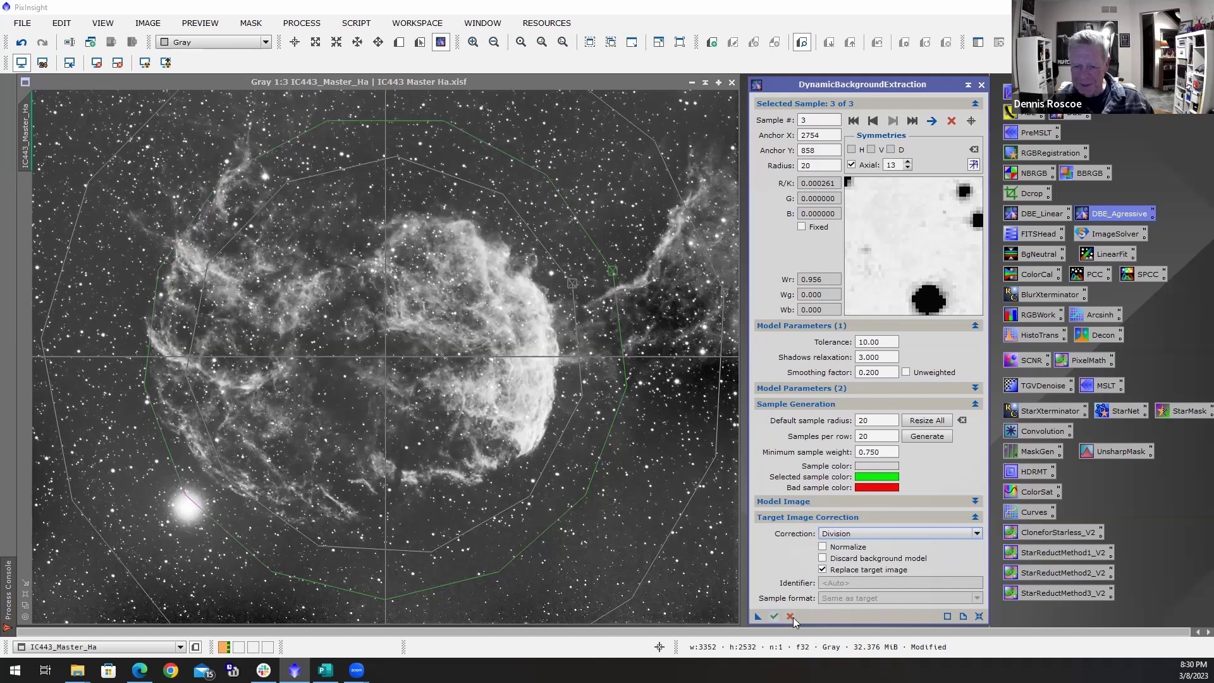
{"action": "left_click", "coordinate": [774, 616]}
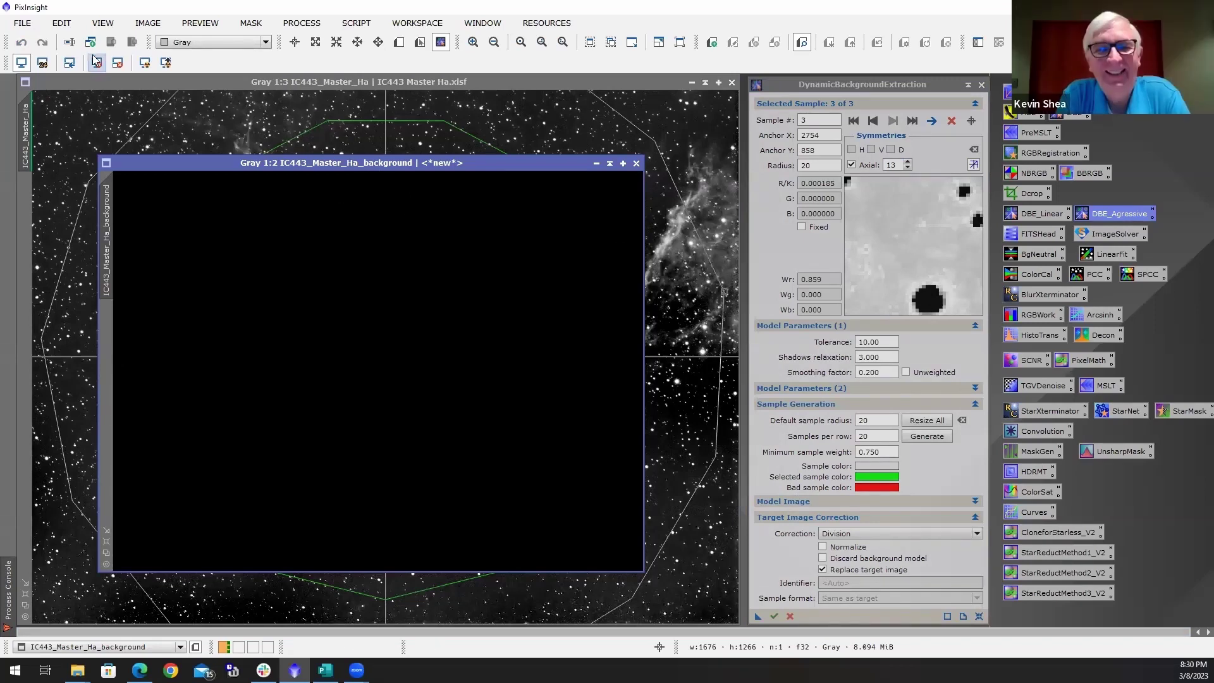
{"action": "left_click", "coordinate": [144, 62]}
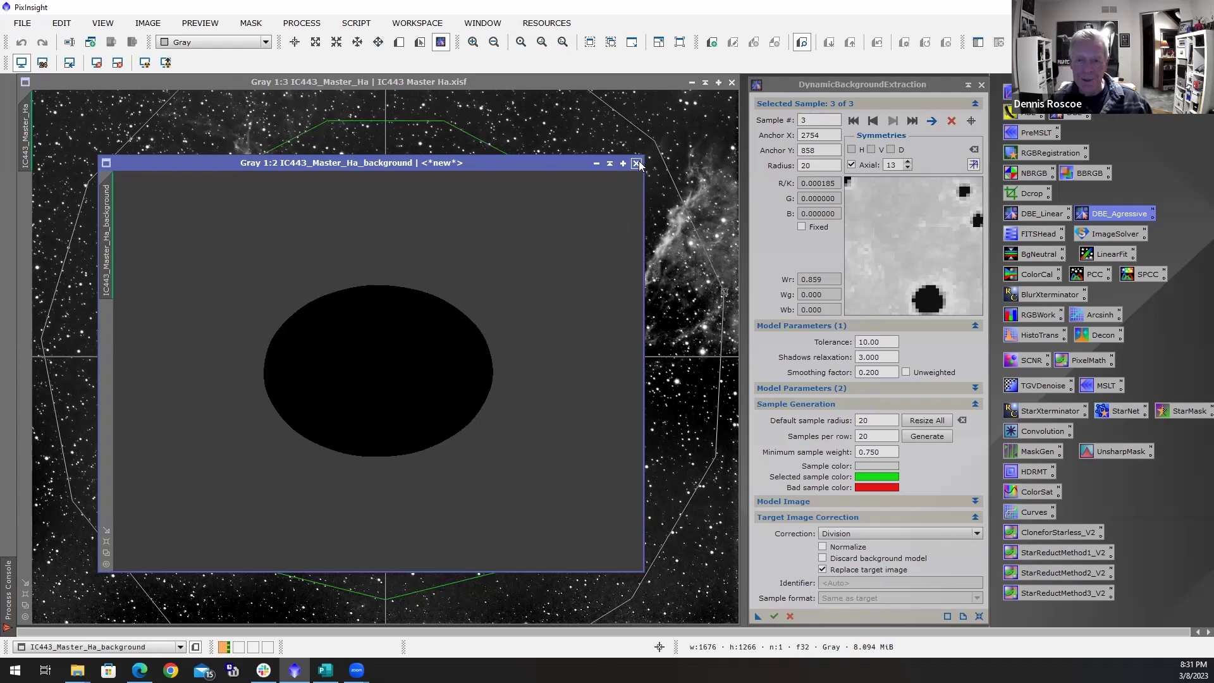
{"action": "left_click", "coordinate": [597, 163]}
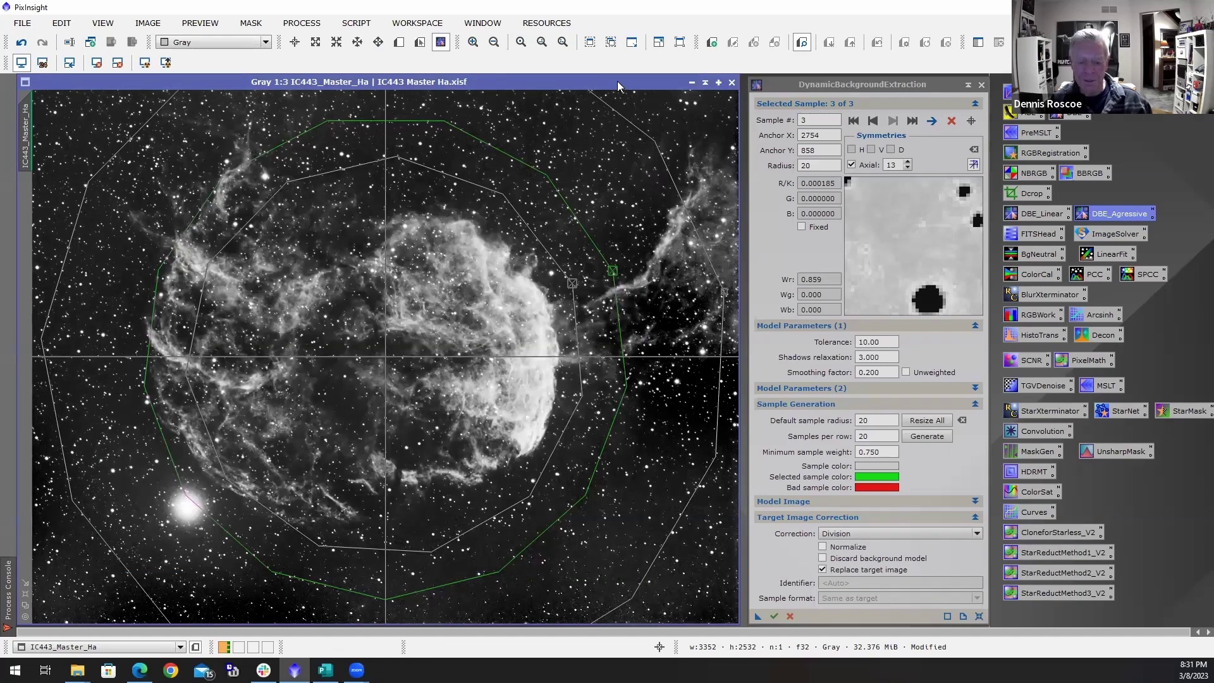
End the DynamicBackgroundExtraction session, then remove the Ha image's screen stretch and auto-stretch it again
{"action": "left_click", "coordinate": [979, 86]}
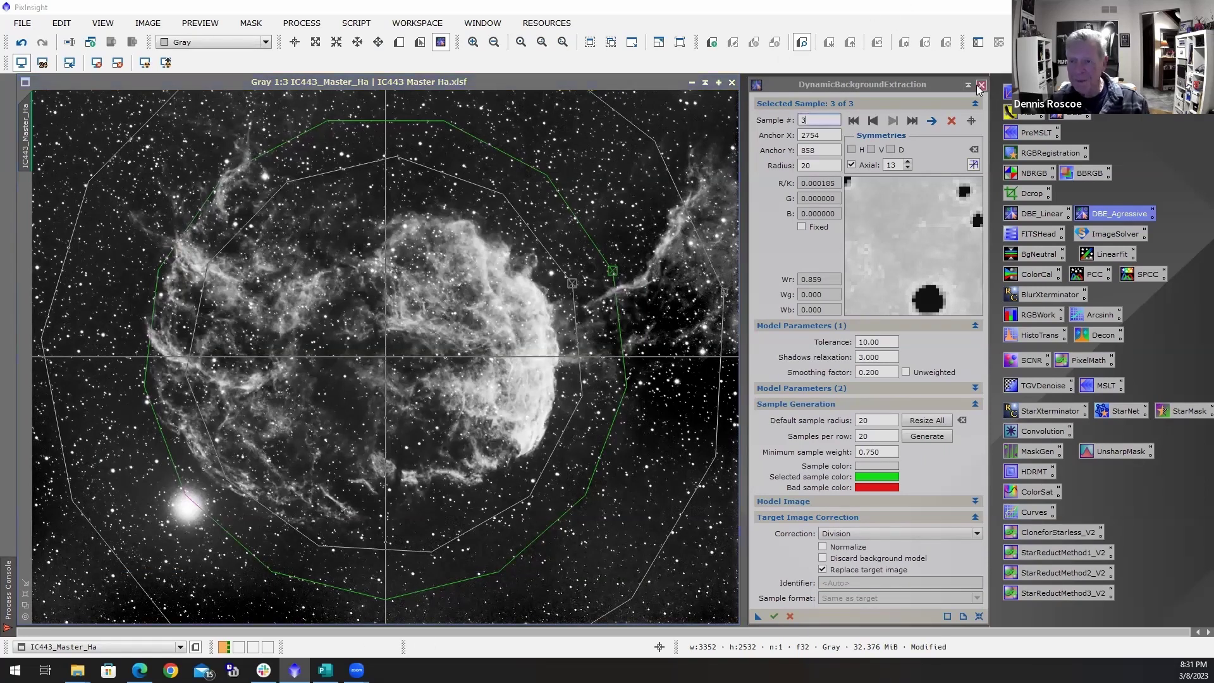
{"action": "left_click", "coordinate": [979, 86]}
{"action": "left_click", "coordinate": [580, 352]}
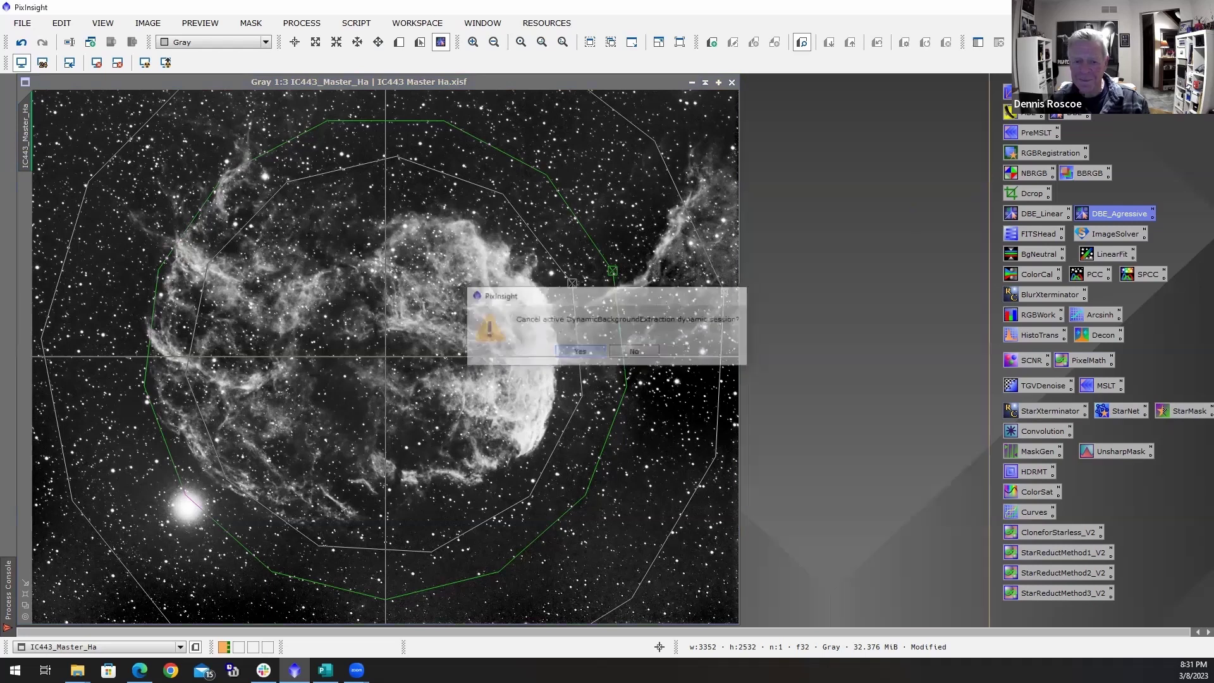
{"action": "key", "text": "ctrl+F12"}
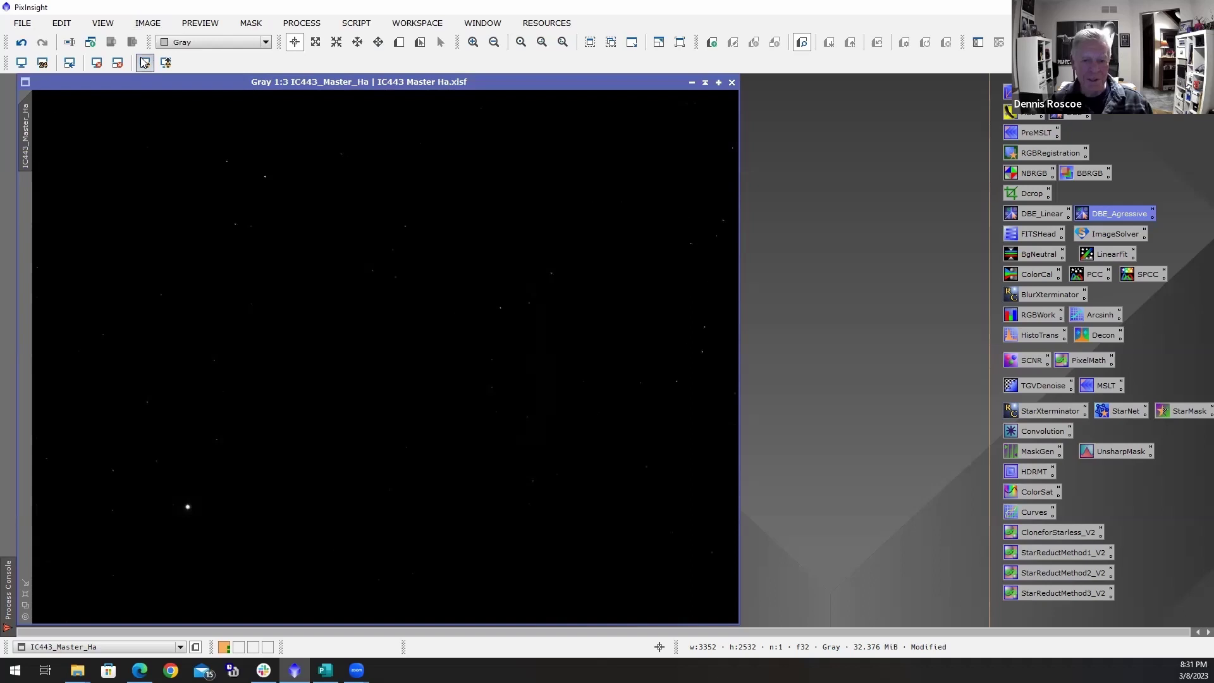
{"action": "key", "text": "ctrl+a"}
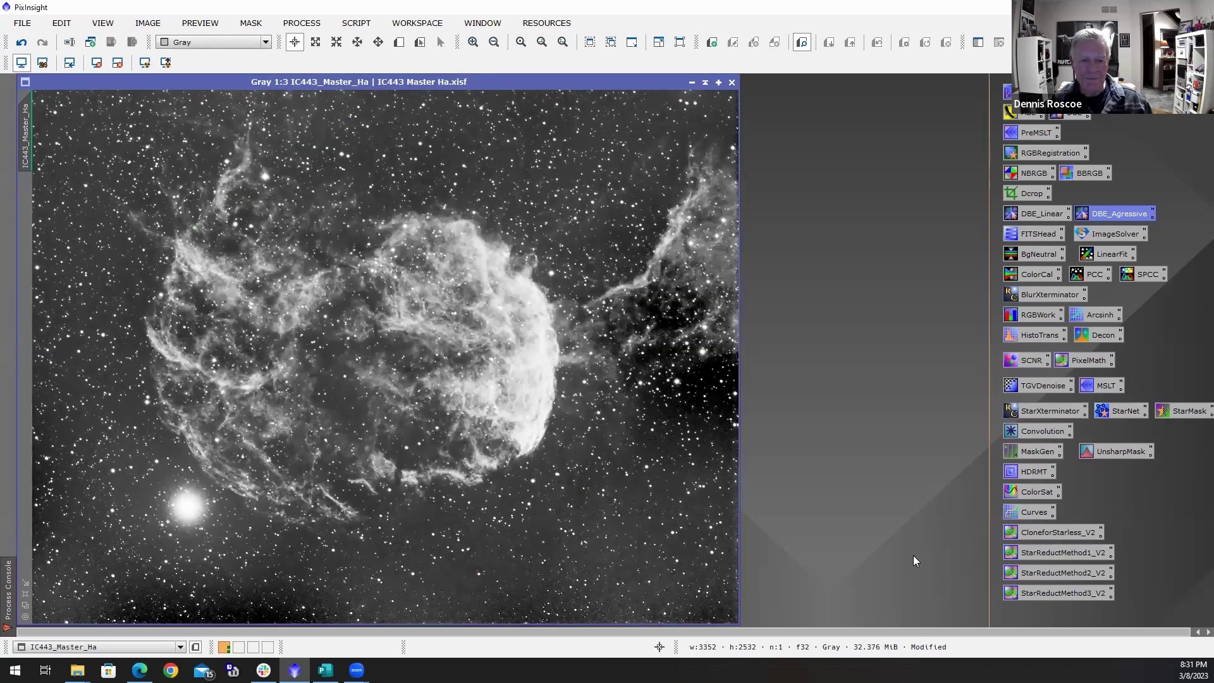